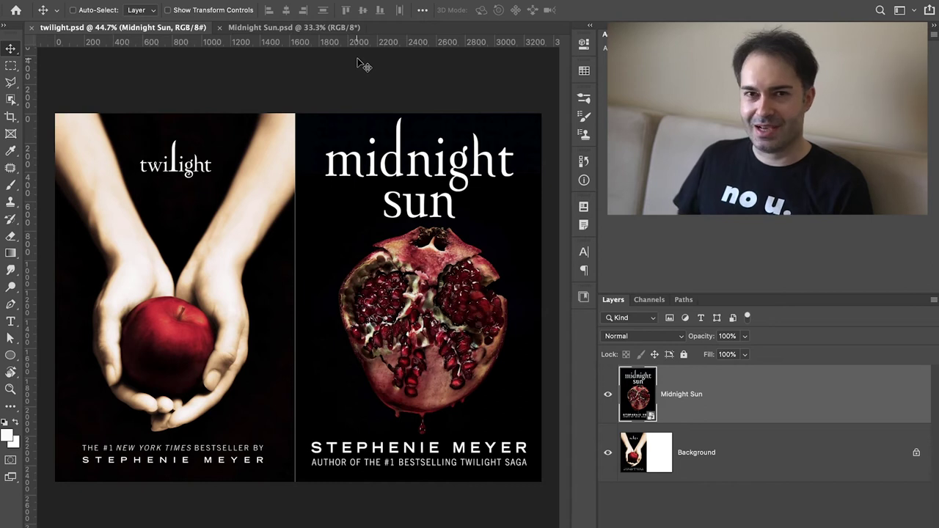
# Switch to the Midnight Sun.psd document and fill its Background layer with black.
pyautogui.hotkey('ctrl', 'Tab')
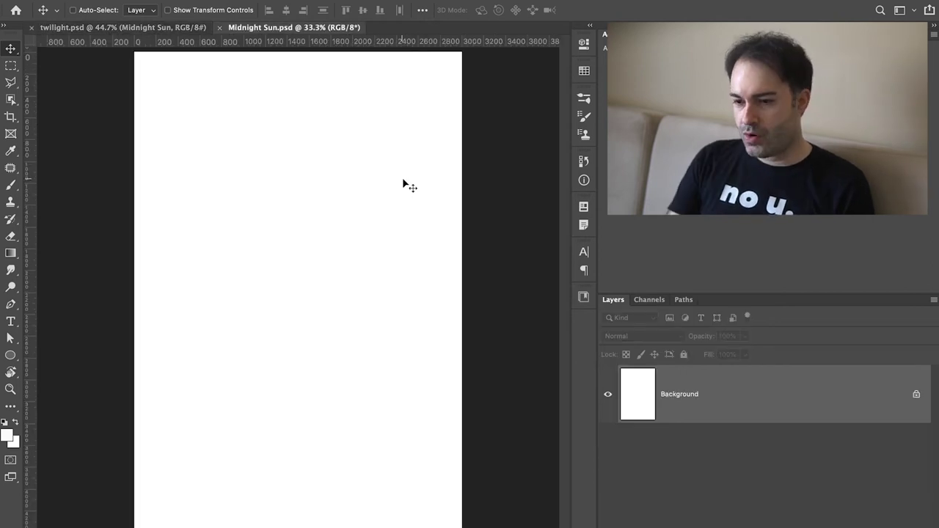
pyautogui.press('d')
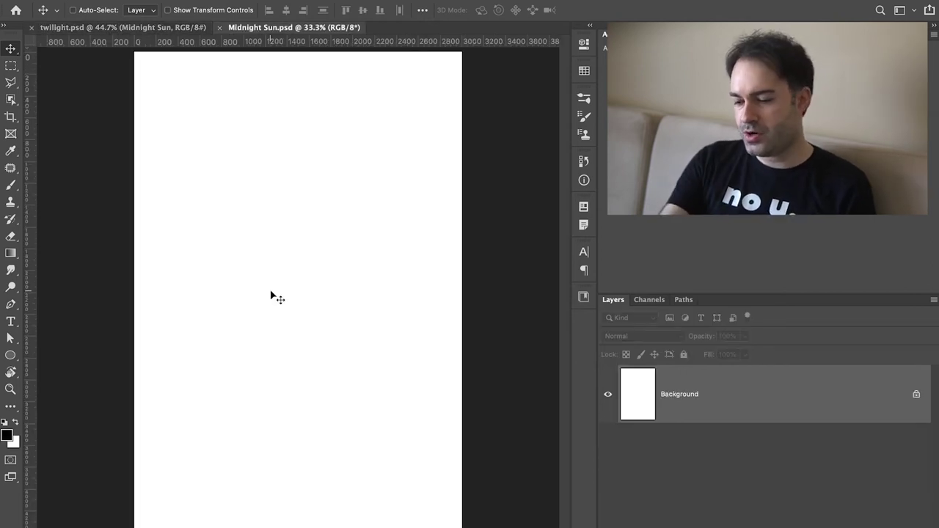
pyautogui.hotkey('alt', 'BackSpace')
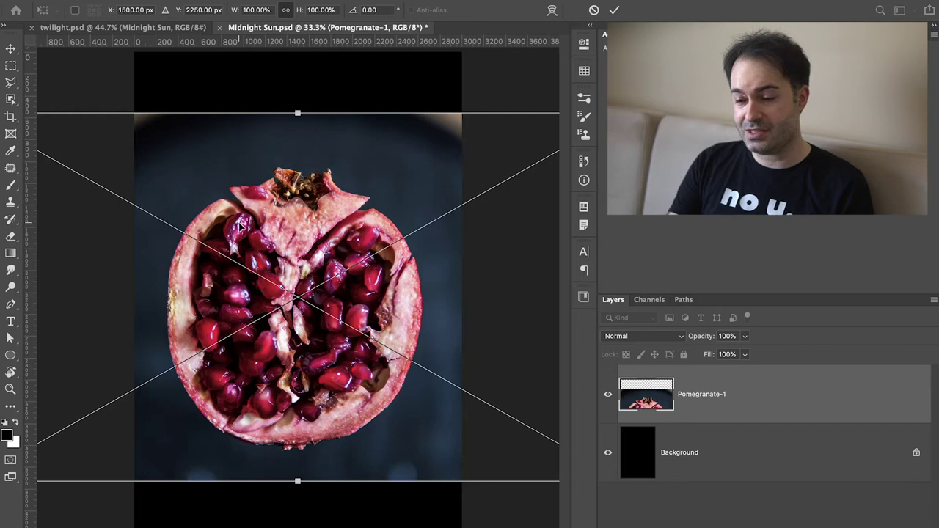
# Place the Pomegranate-1 image centred on the black canvas at 100% scale.
pyautogui.hotkey('ctrl', '0')
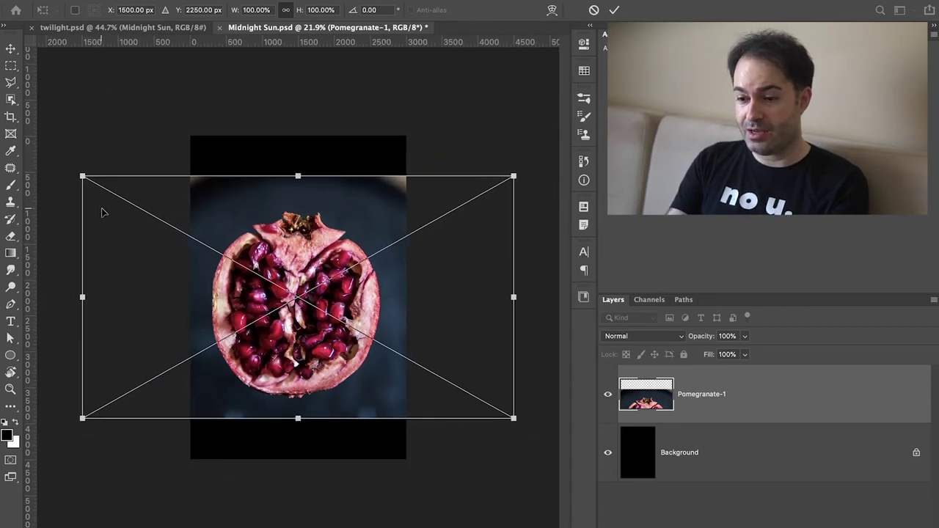
pyautogui.press('Return')
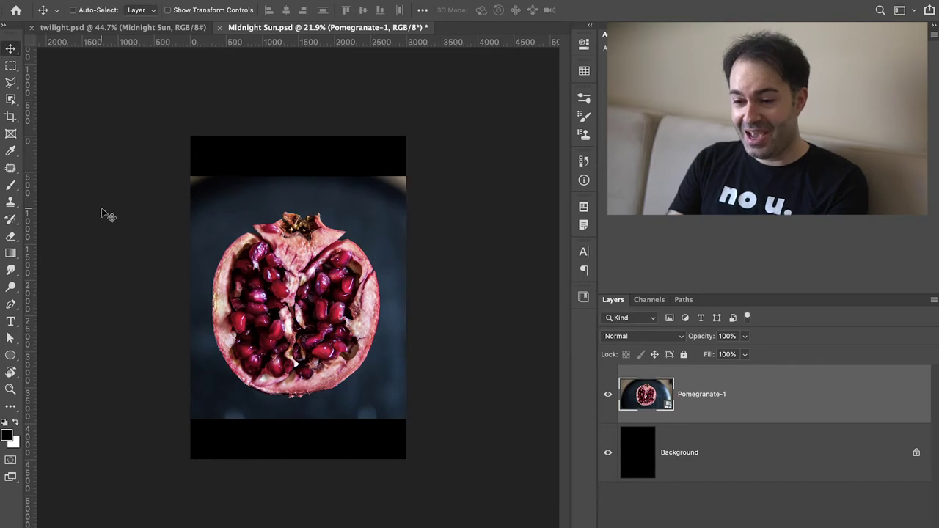
pyautogui.hotkey('ctrl', '0')
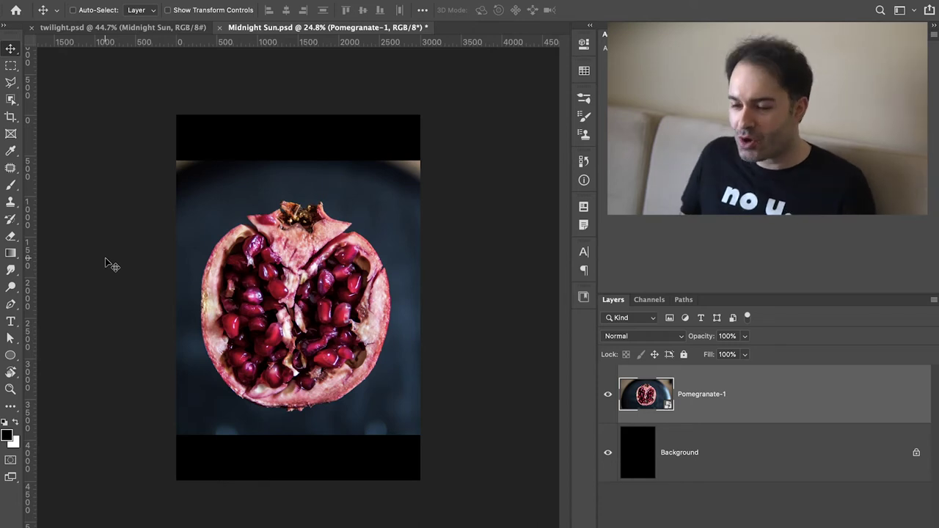
# Select the pomegranate with the Object Selection tool and mask out its surroundings on the Pomegranate-1 layer.
pyautogui.click(10, 100)
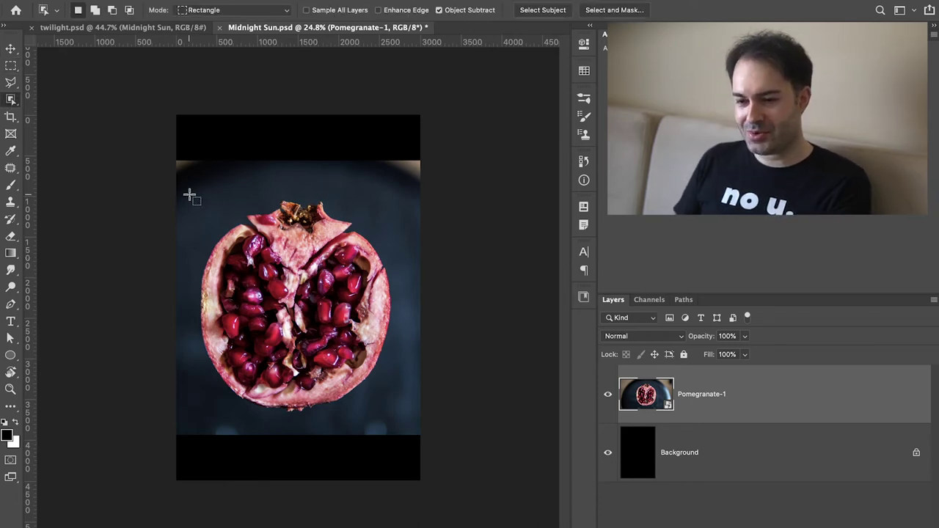
pyautogui.moveTo(191, 189); pyautogui.dragTo(404, 422)
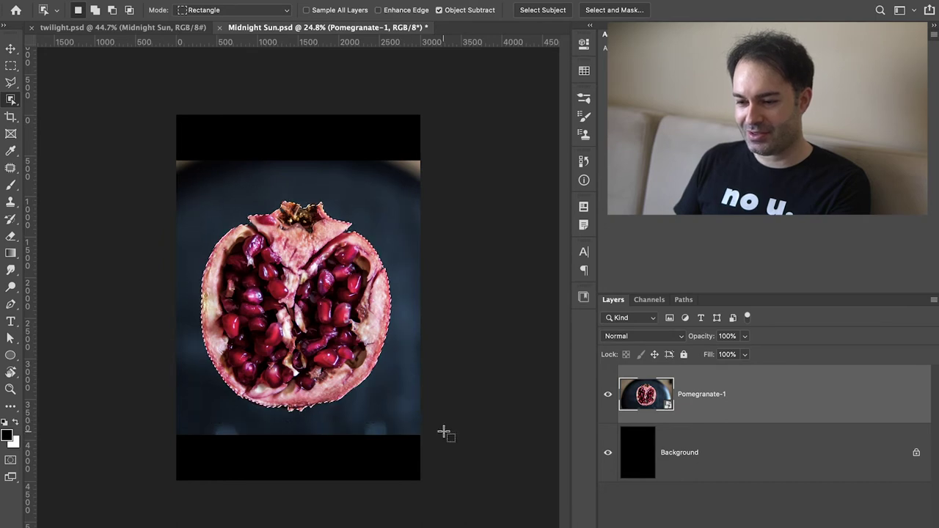
pyautogui.click(606, 455)
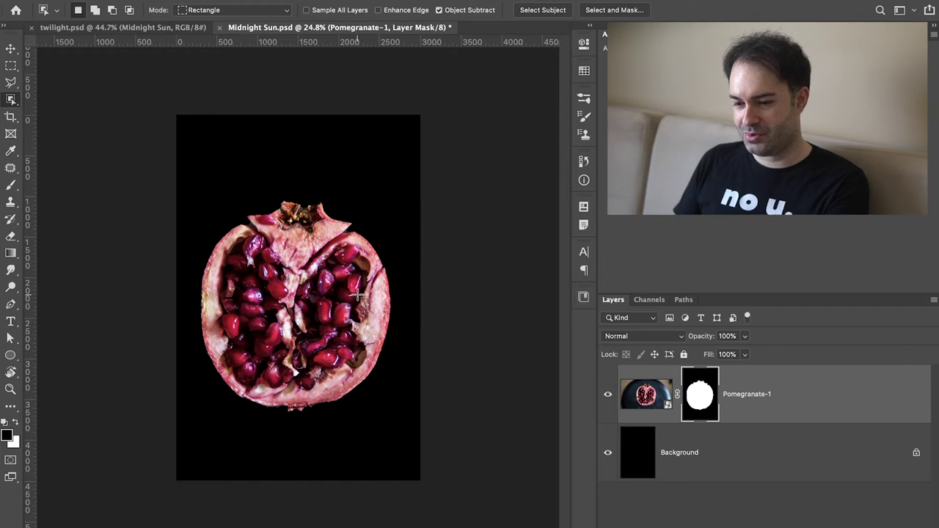
# Refine the pomegranate's layer mask in Select and Mask by raising the edge contrast, and apply it.
pyautogui.press('b')
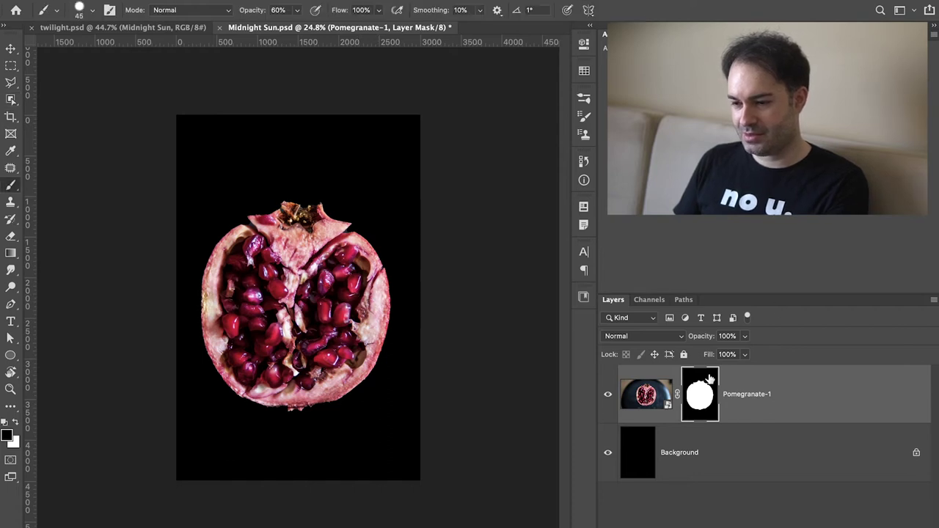
pyautogui.doubleClick(703, 401)
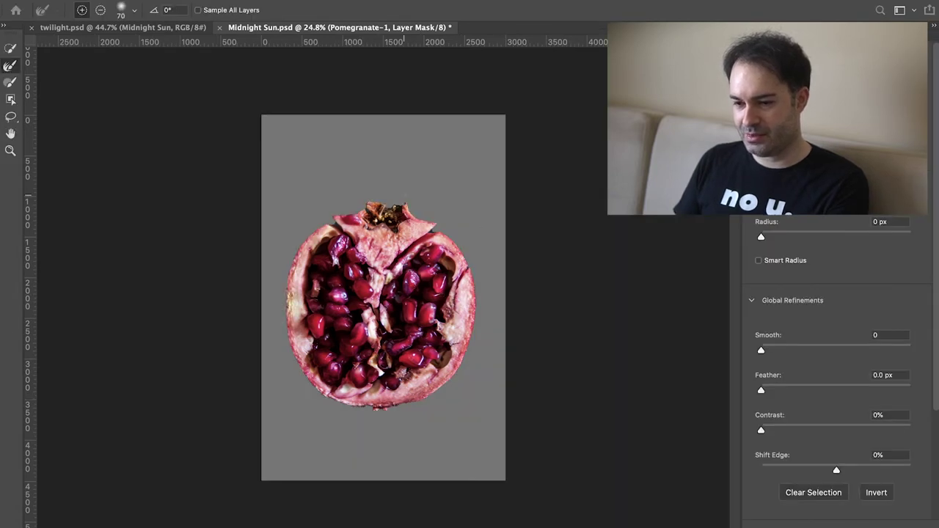
pyautogui.scroll(3, 325, 213)
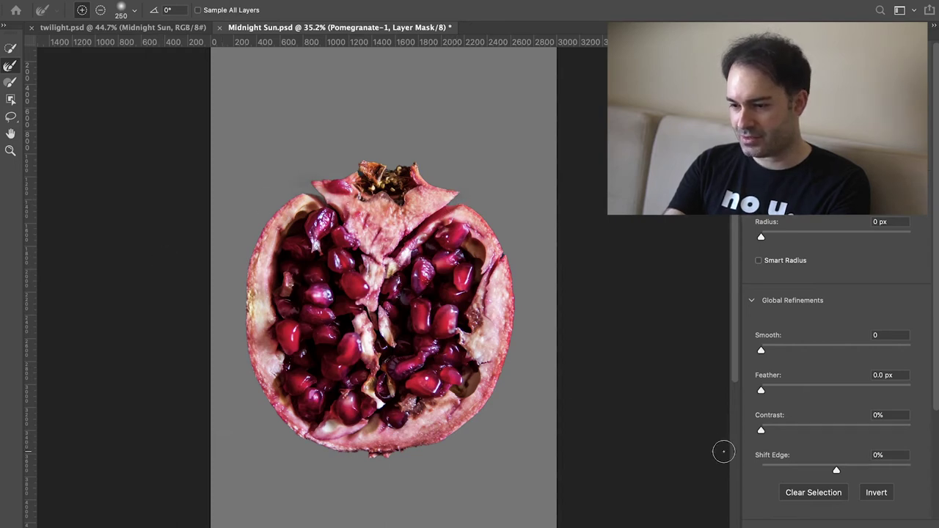
pyautogui.moveTo(761, 432); pyautogui.dragTo(807, 434)
pyautogui.press('Return')
pyautogui.scroll(-3, 250, 392)
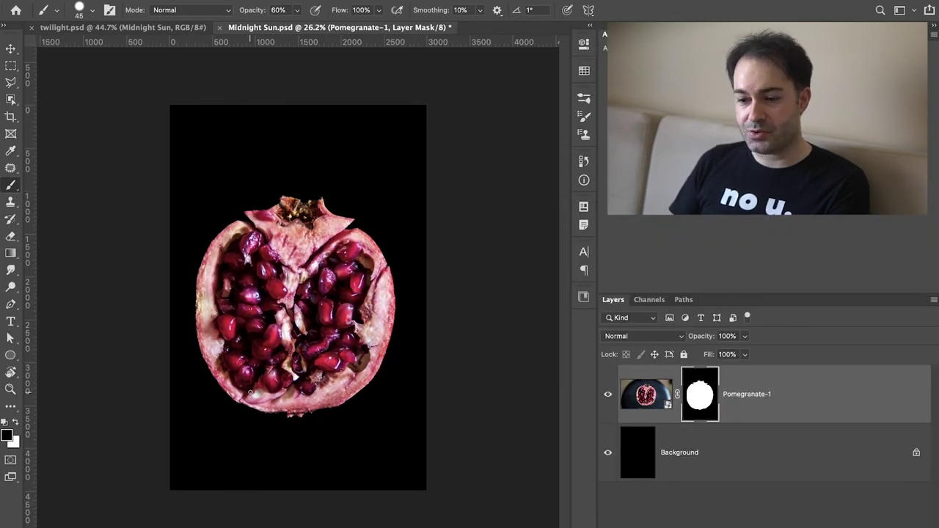
# Add a Levels adjustment layer above Pomegranate-1 and clip it to that layer.
pyautogui.press('v')
pyautogui.hotkey('ctrl', '2')
pyautogui.hotkey('ctrl', '+')
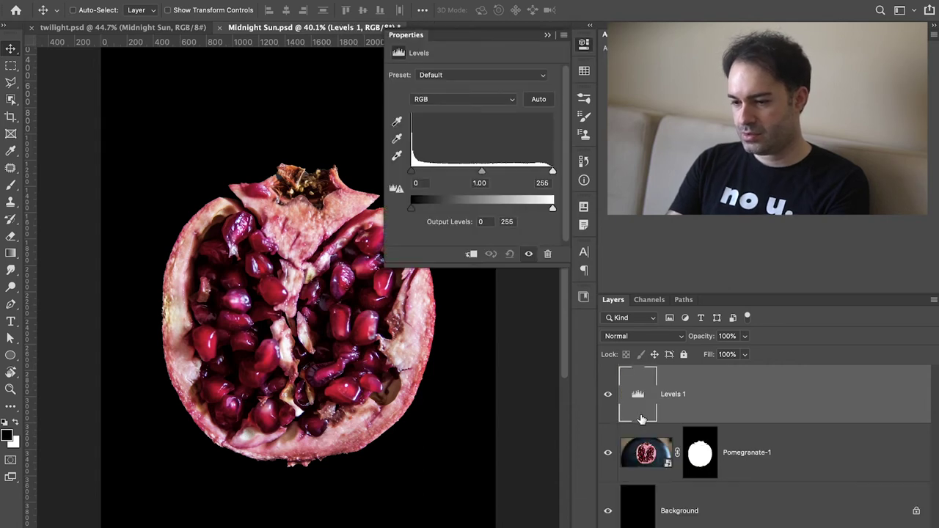
pyautogui.keyDown('alt'); pyautogui.click(642, 424); pyautogui.keyUp('alt')
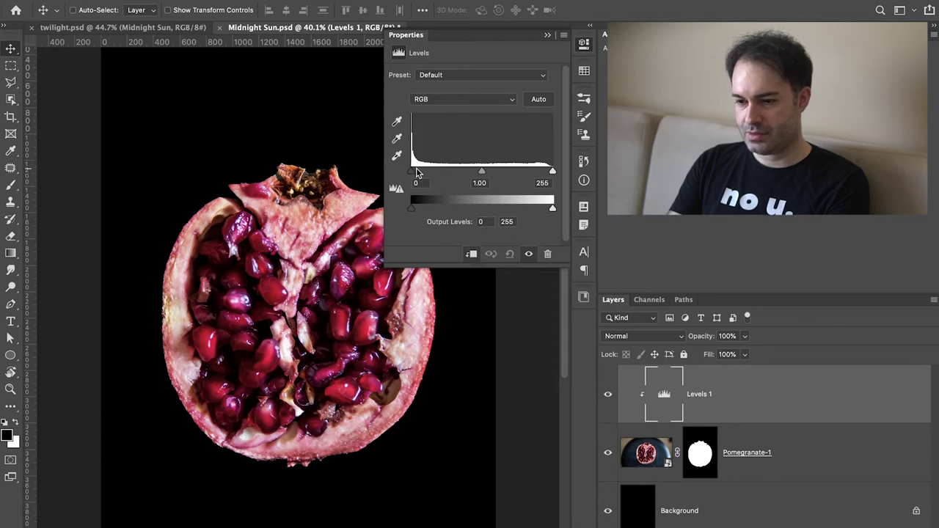
# Darken the pomegranate with Levels, setting the shadow input to 58 and the midtone to 1.03.
pyautogui.moveTo(411, 172); pyautogui.dragTo(443, 177)
pyautogui.moveTo(499, 174); pyautogui.dragTo(497, 176)
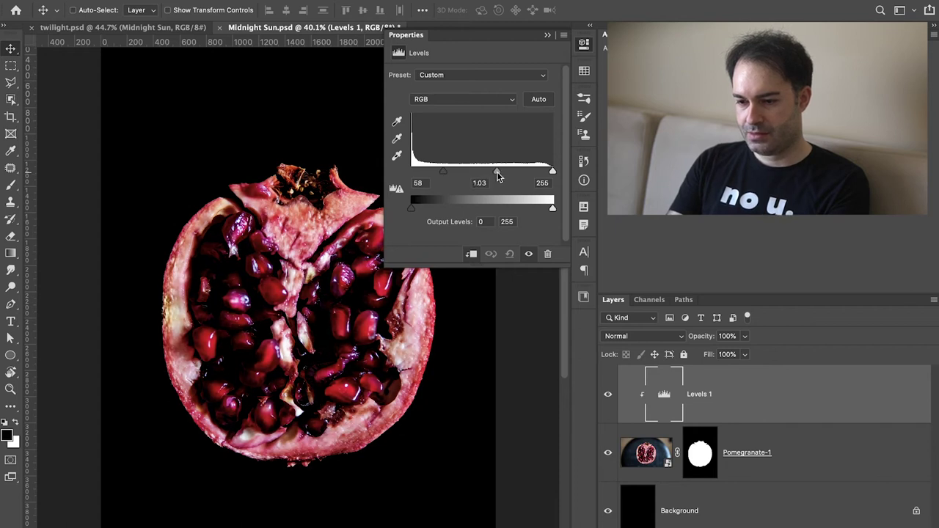
pyautogui.click(547, 36)
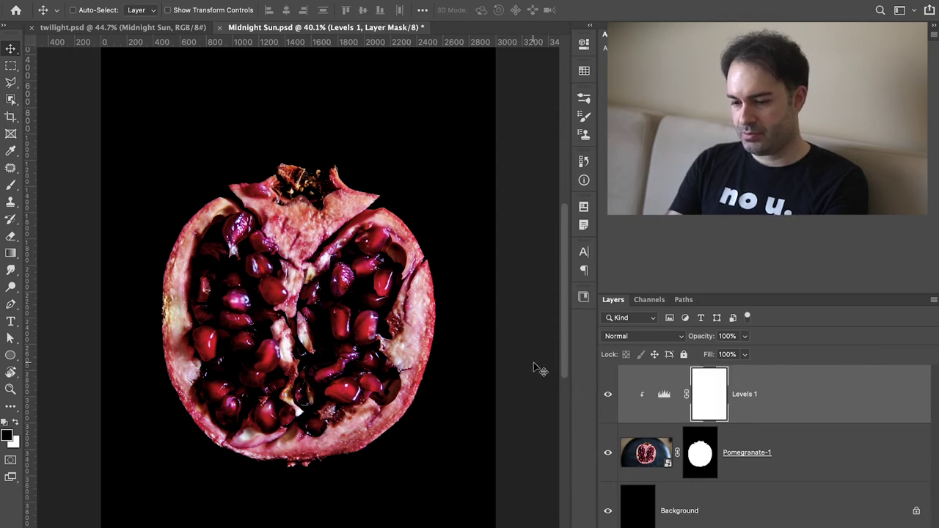
# Paint black over both seed areas on the Levels 1 mask with a 600 px brush, then compare the adjustment on and off.
pyautogui.press('b')
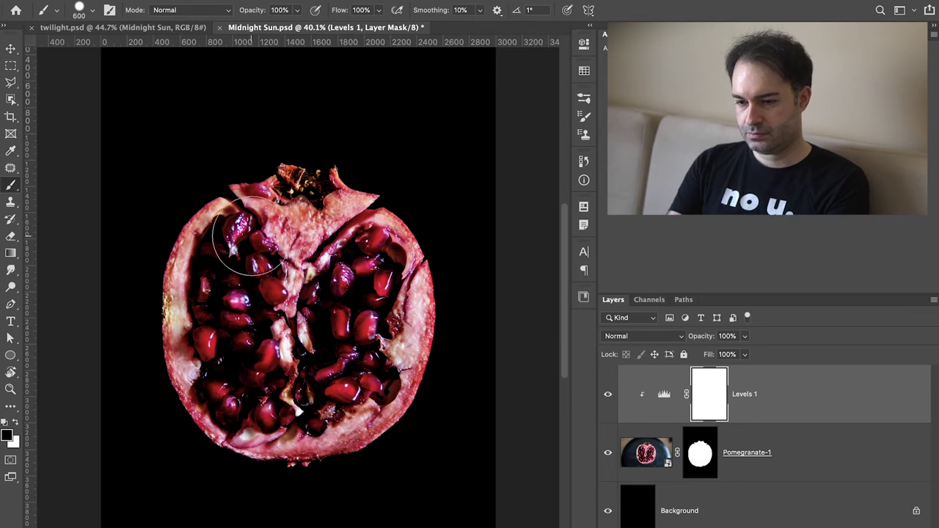
pyautogui.moveTo(237, 266)
pyautogui.mouseDown()
pyautogui.moveTo(244, 322)
pyautogui.moveTo(236, 276)
pyautogui.moveTo(228, 341)
pyautogui.moveTo(251, 393)
pyautogui.moveTo(319, 379)
pyautogui.moveTo(347, 359)
pyautogui.moveTo(326, 381)
pyautogui.moveTo(336, 308)
pyautogui.moveTo(365, 272)
pyautogui.moveTo(284, 287)
pyautogui.moveTo(245, 261)
pyautogui.moveTo(244, 327)
pyautogui.moveTo(257, 360)
pyautogui.mouseUp()
pyautogui.click(609, 396)
pyautogui.click(608, 396)
pyautogui.click(608, 399)
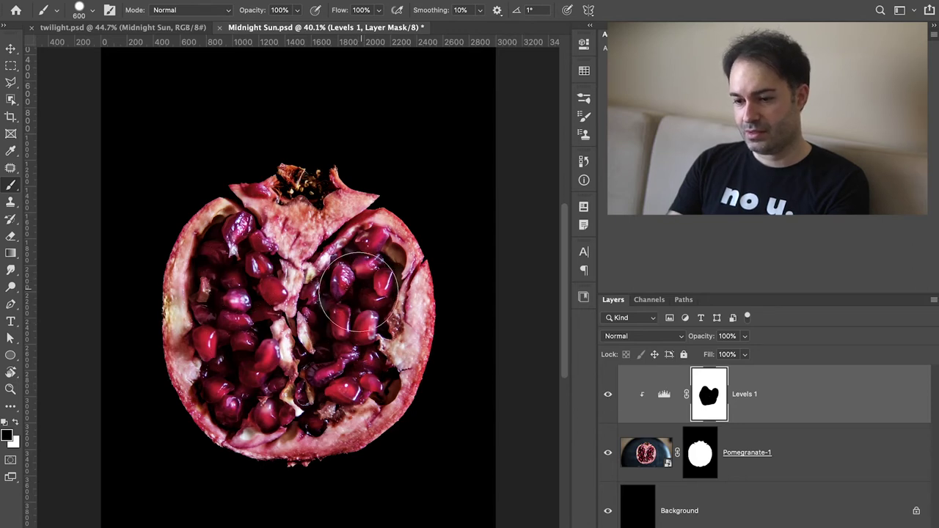
# Soften the masked seed area on the Levels 1 mask by painting with a larger, soft-edged black brush.
pyautogui.scroll(-3, 293, 308)
pyautogui.press('x')
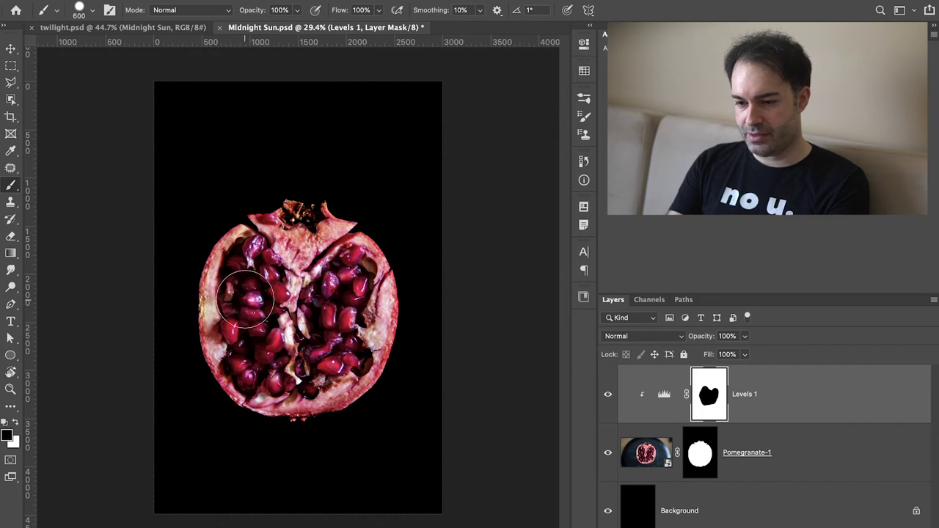
pyautogui.press(']')
pyautogui.press(']')
pyautogui.press(']')
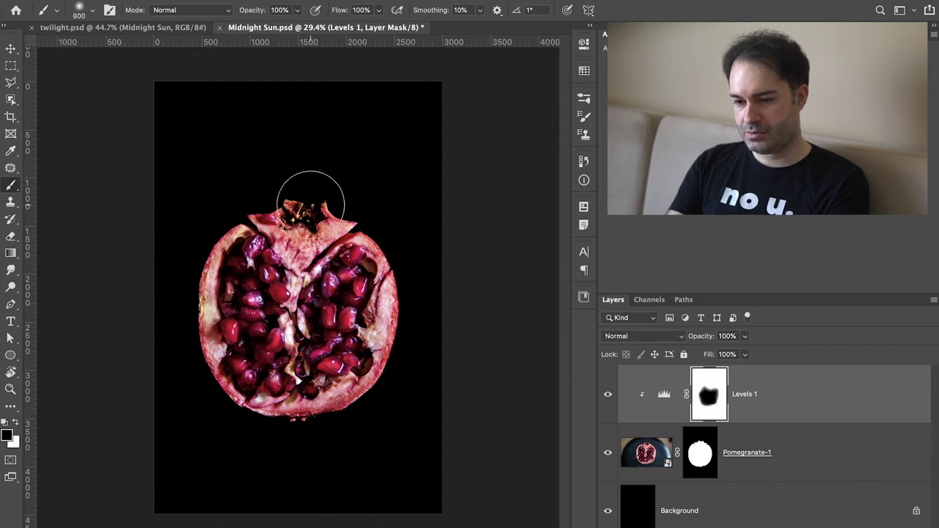
# Paint black over the pomegranate's crown on the Levels 1 mask with a smaller soft brush, about 300 px.
pyautogui.press('[')
pyautogui.press('[')
pyautogui.press('[')
pyautogui.moveTo(307, 205)
pyautogui.mouseDown()
pyautogui.moveTo(315, 206)
pyautogui.moveTo(266, 216)
pyautogui.mouseUp()
pyautogui.press('[')
pyautogui.press('[')
pyautogui.press('[')
pyautogui.scroll(-1, 336, 196)
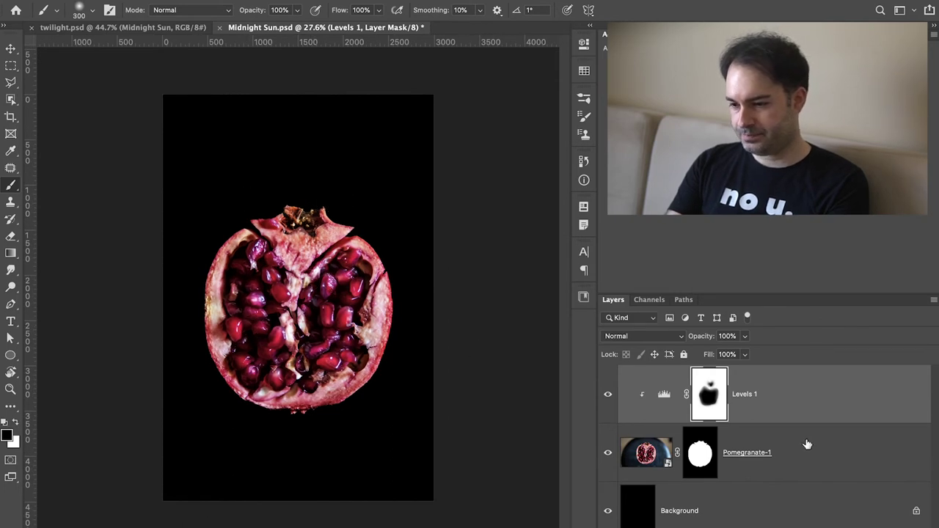
# Convert the masked Pomegranate-1 layer into a smart object that includes its mask.
pyautogui.click(808, 444)
pyautogui.press('c')
pyautogui.press('v')
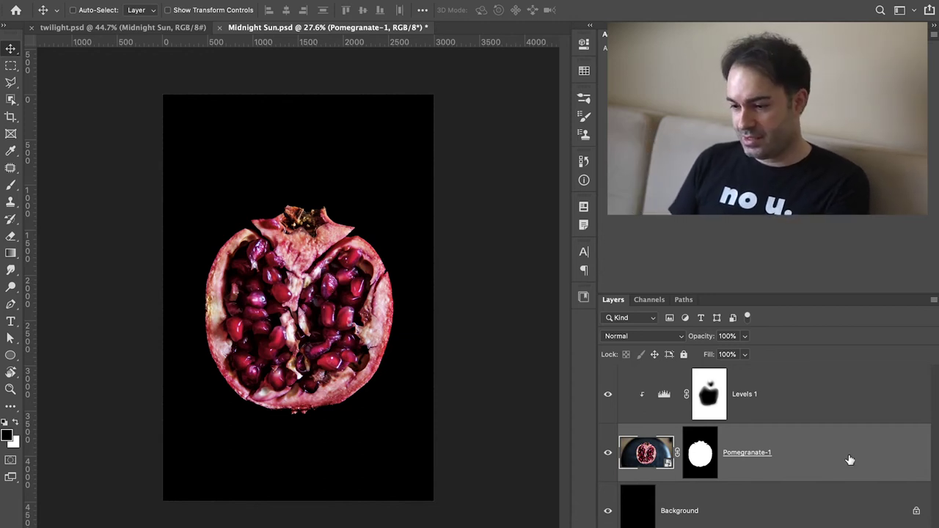
pyautogui.click(315, 2)
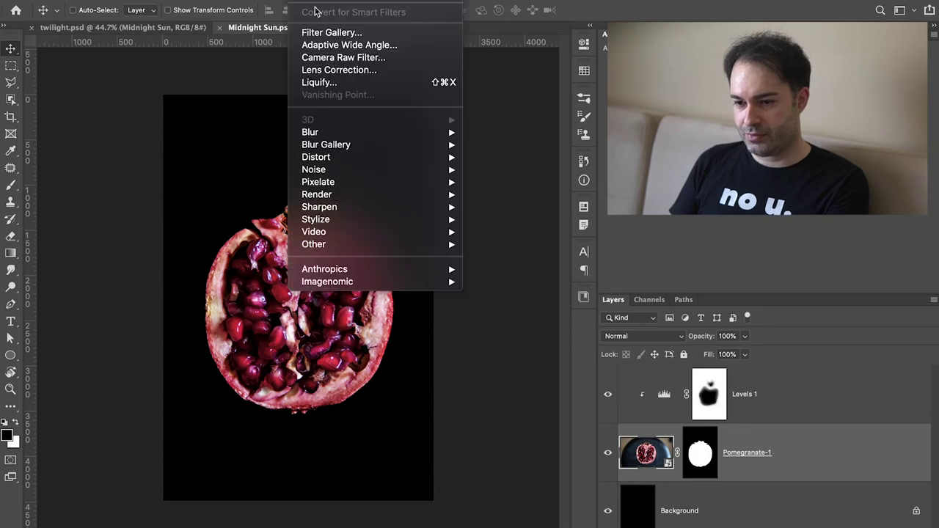
pyautogui.click(330, 79)
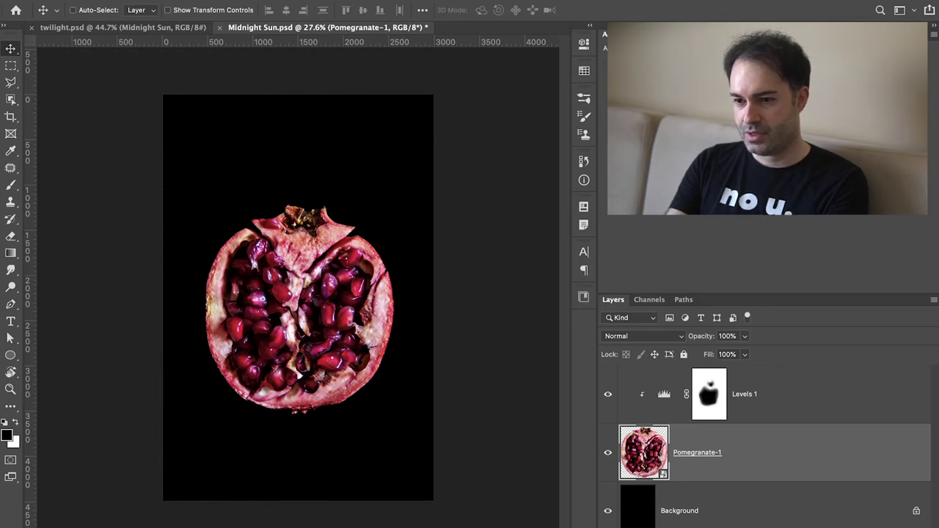
# Liquify the pomegranate into a heart shape with a large Forward Warp brush, pushing its lower sides inward and its upper sides outward.
pyautogui.click(328, 84)
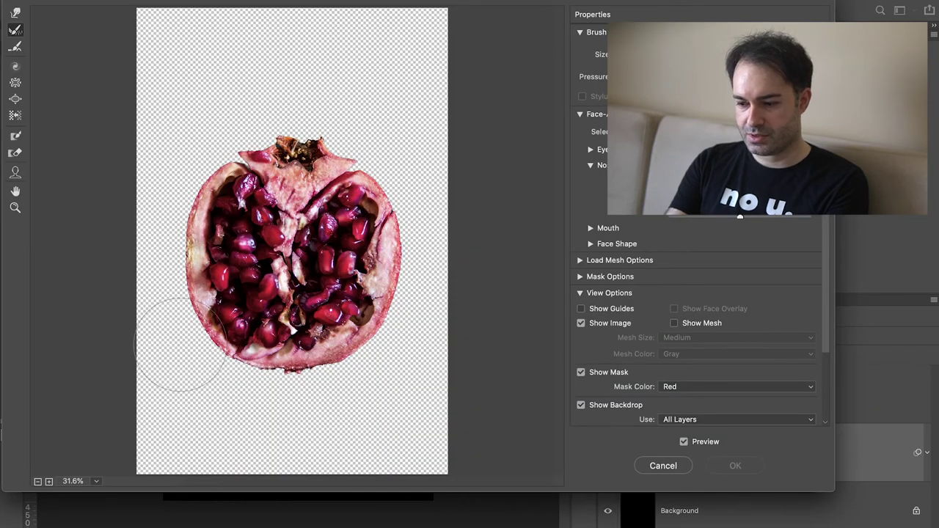
pyautogui.press(']')
pyautogui.press(']')
pyautogui.press(']')
pyautogui.press(']')
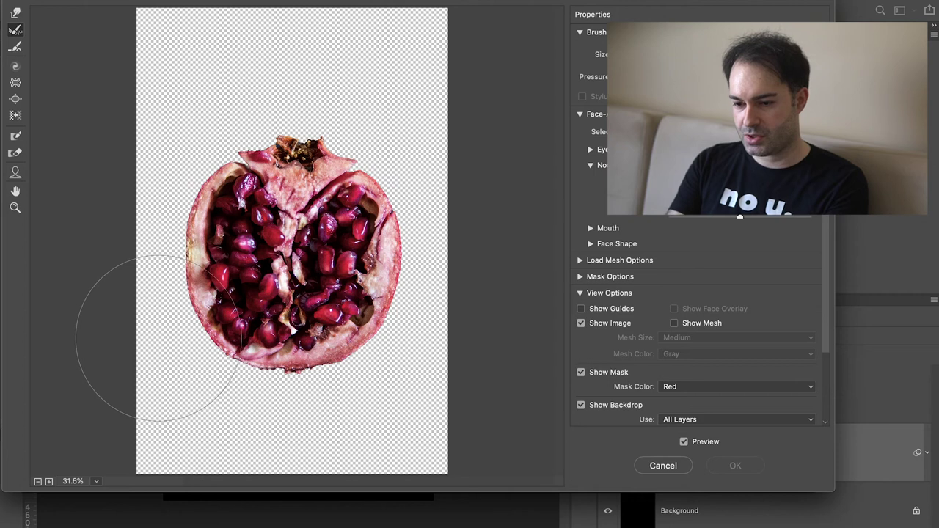
pyautogui.press('w')
pyautogui.moveTo(172, 328)
pyautogui.mouseDown()
pyautogui.moveTo(189, 331)
pyautogui.moveTo(198, 308)
pyautogui.mouseUp()
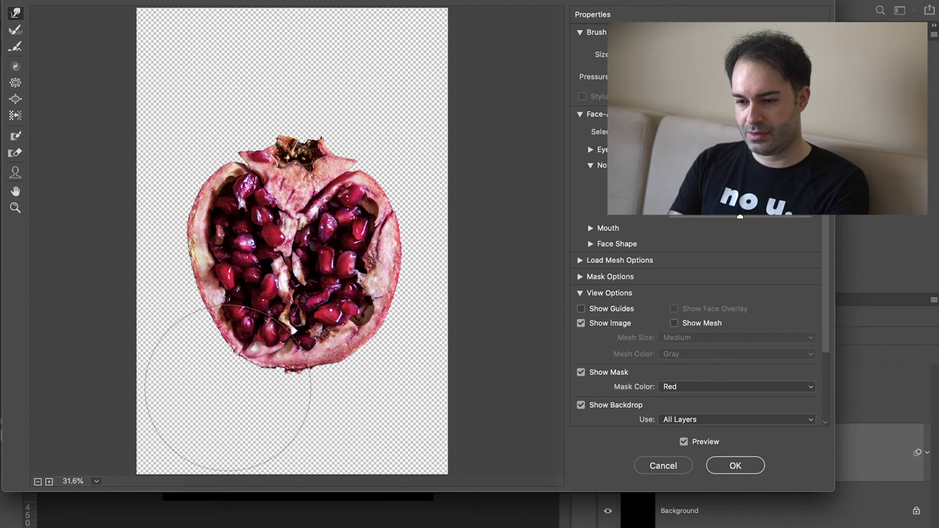
pyautogui.moveTo(379, 333)
pyautogui.mouseDown()
pyautogui.moveTo(352, 335)
pyautogui.moveTo(379, 282)
pyautogui.mouseUp()
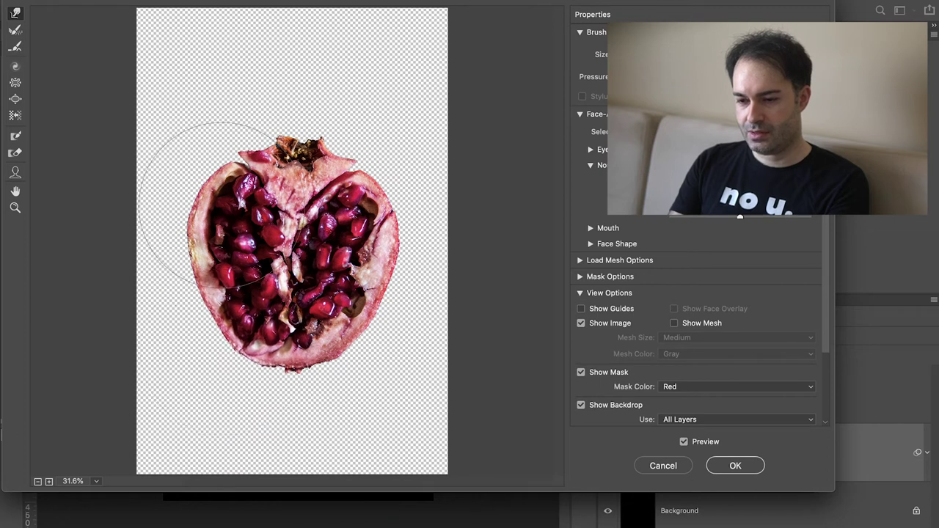
pyautogui.moveTo(205, 204); pyautogui.dragTo(212, 189)
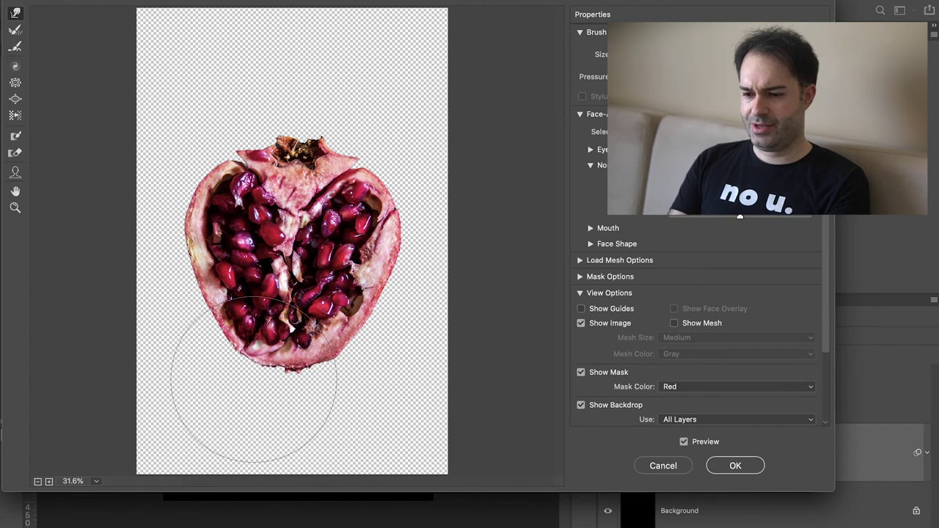
pyautogui.press('Return')
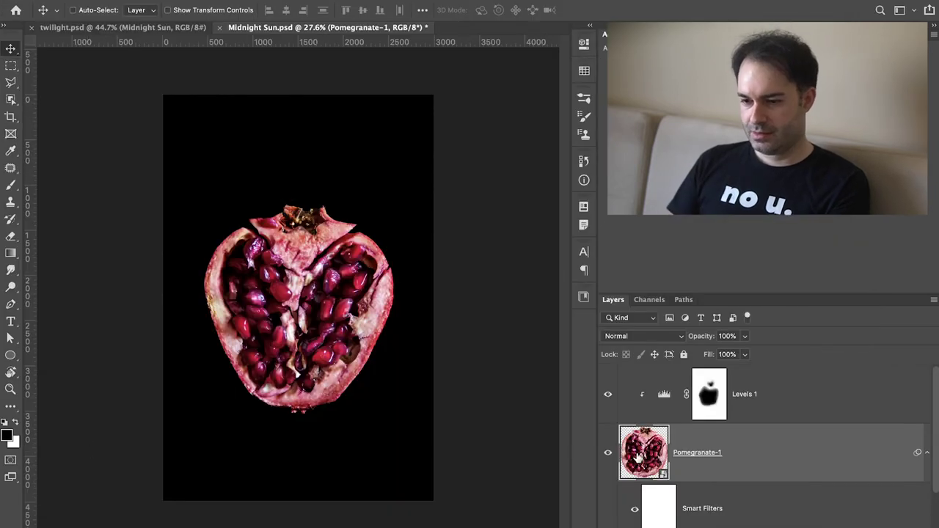
# Compare the pomegranate with and without its Liquify smart filter.
pyautogui.scroll(-1, 679, 490)
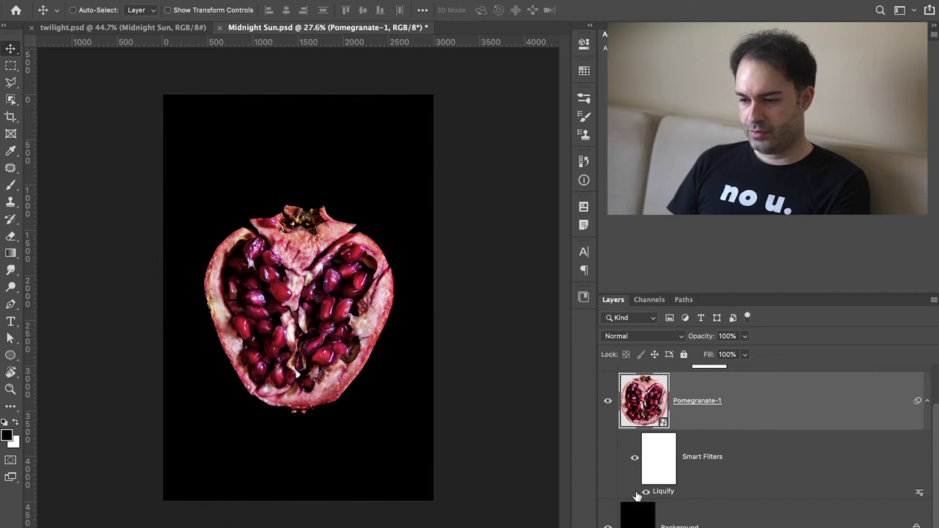
pyautogui.click(645, 492)
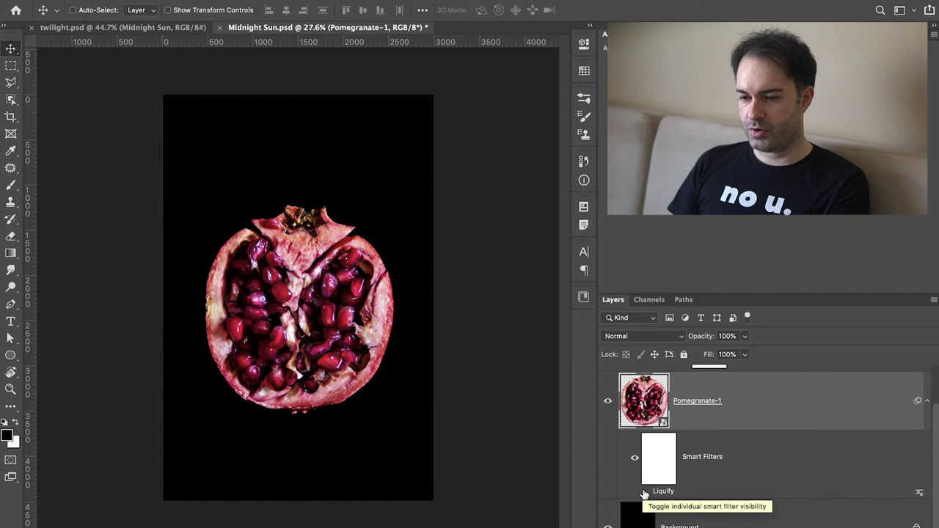
pyautogui.click(645, 492)
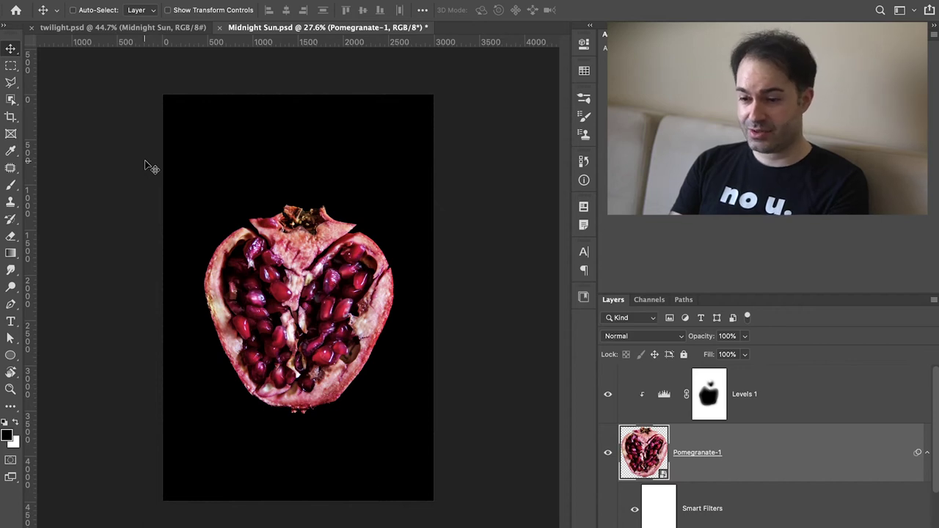
# Place the Blood drop at the centre of the pomegranate's lower edge and nudge it slightly to the right.
pyautogui.moveTo(297, 297); pyautogui.dragTo(298, 422)
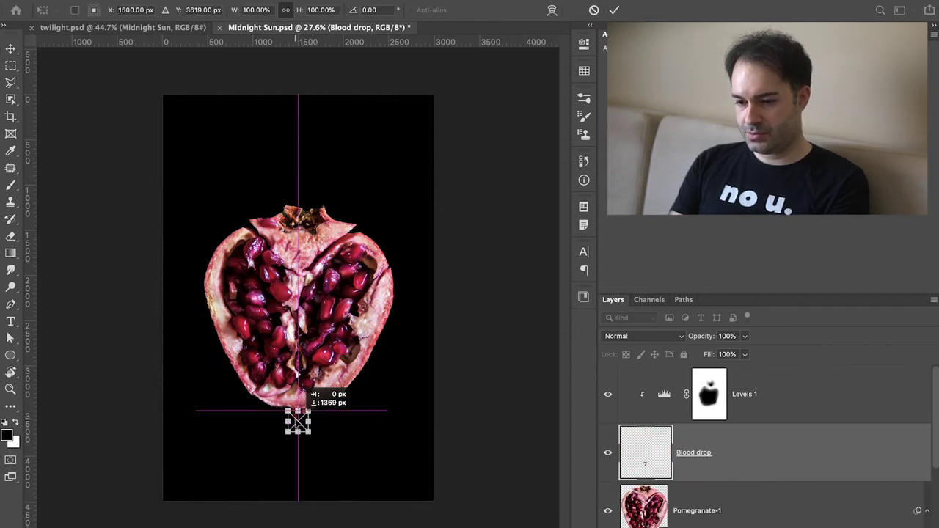
pyautogui.scroll(5, 298, 421)
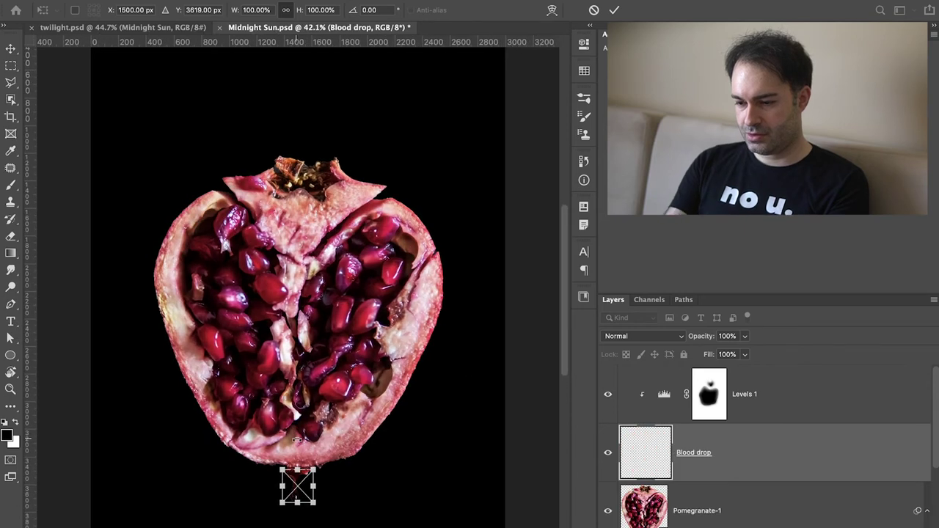
pyautogui.press('Return')
pyautogui.scroll(6, 298, 504)
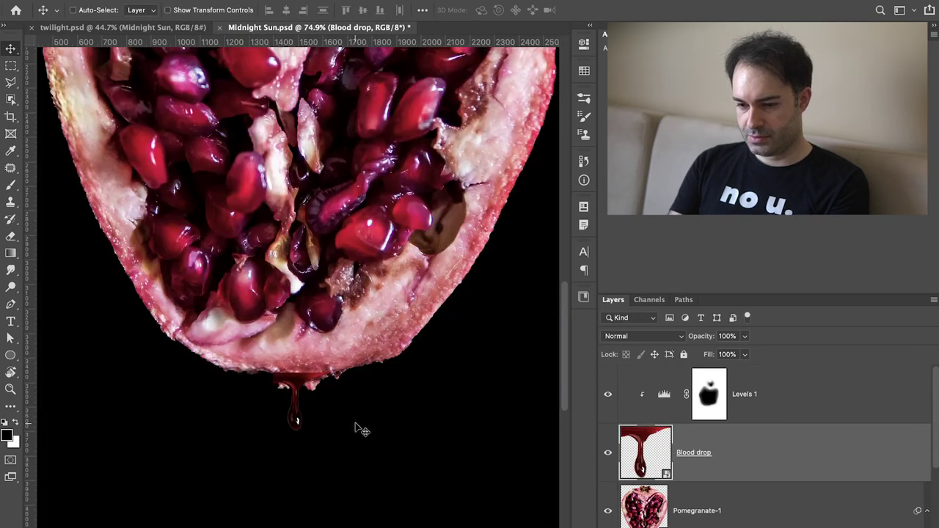
pyautogui.press('Right')
pyautogui.press('Right')
pyautogui.press('Right')
pyautogui.press('Right')
pyautogui.press('Right')
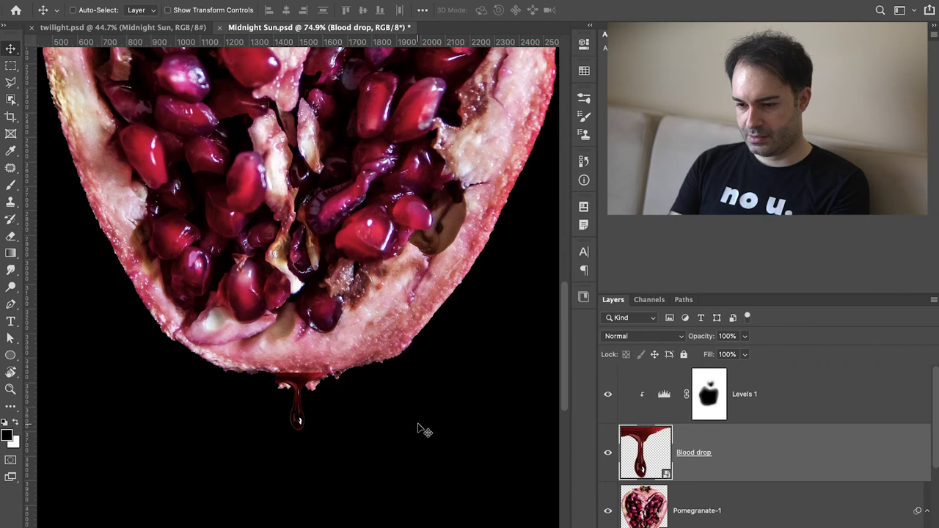
# Mask the Blood drop's upper edge with a soft 100 px black brush at 60% opacity, and move its layer above Levels 1.
pyautogui.hotkey('ctrl', 'shift', 'm')
pyautogui.press('b')
pyautogui.scroll(3, 409, 419)
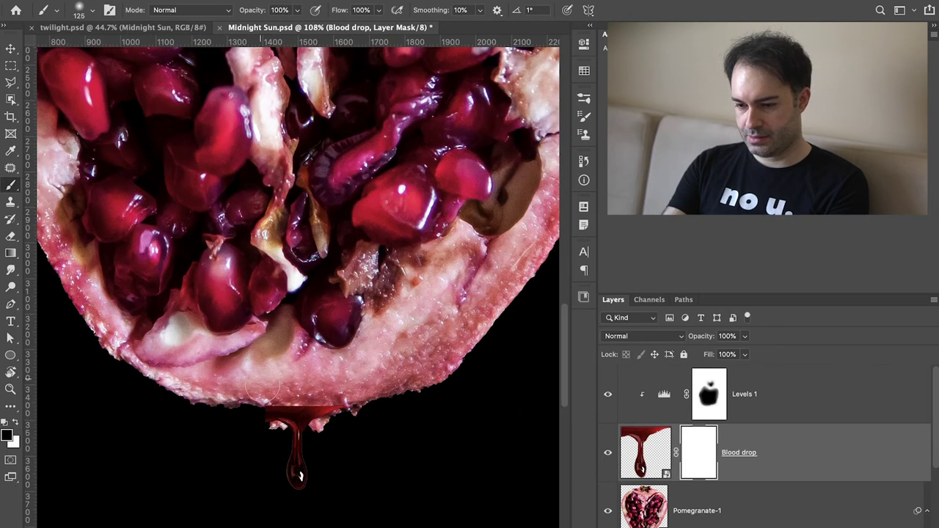
pyautogui.scroll(1, 265, 396)
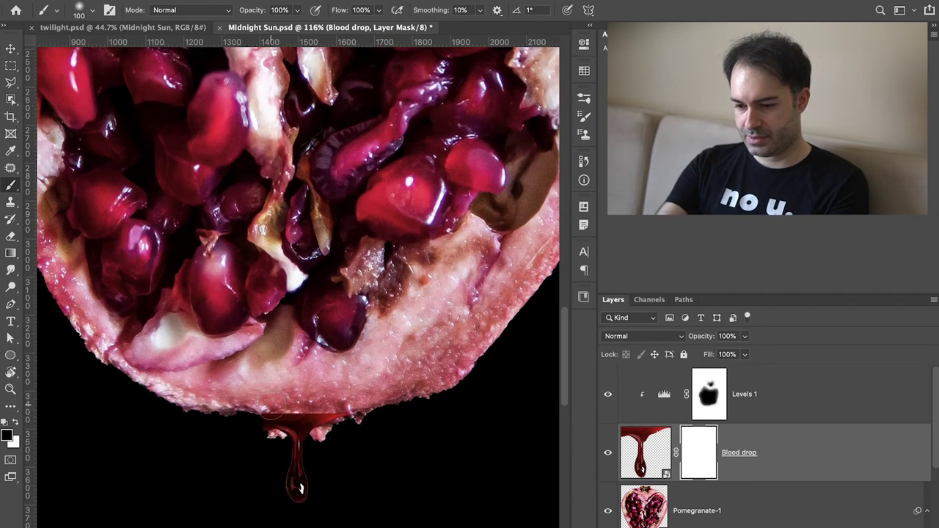
pyautogui.press('6')
pyautogui.moveTo(279, 417); pyautogui.dragTo(321, 418)
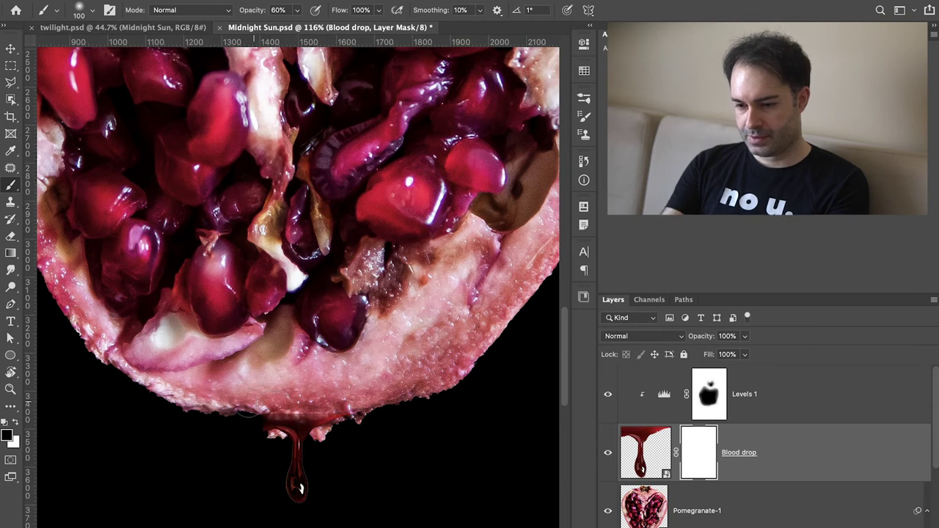
pyautogui.moveTo(252, 440)
pyautogui.mouseDown()
pyautogui.moveTo(247, 433)
pyautogui.moveTo(266, 441)
pyautogui.mouseUp()
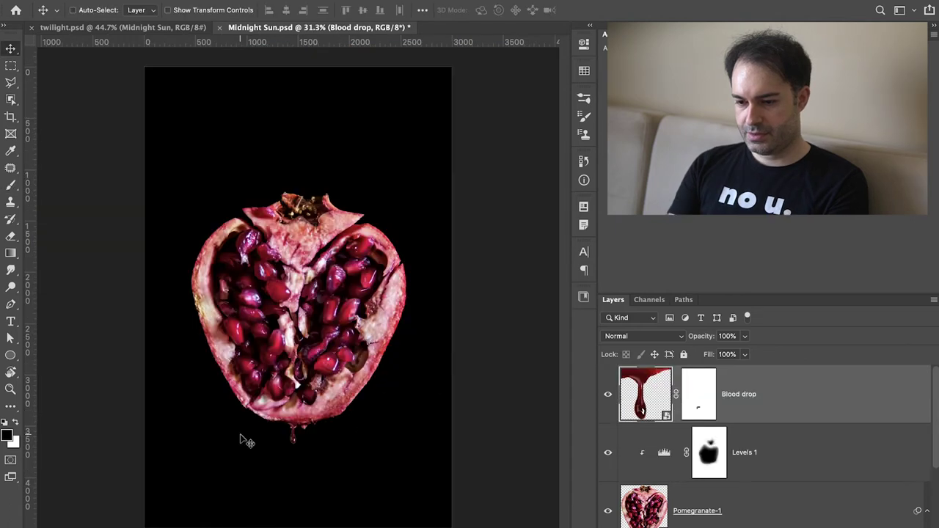
# Group the Blood drop, Levels 1 and Pomegranate-1 layers and name the group Pomegranate.
pyautogui.scroll(4, 276, 439)
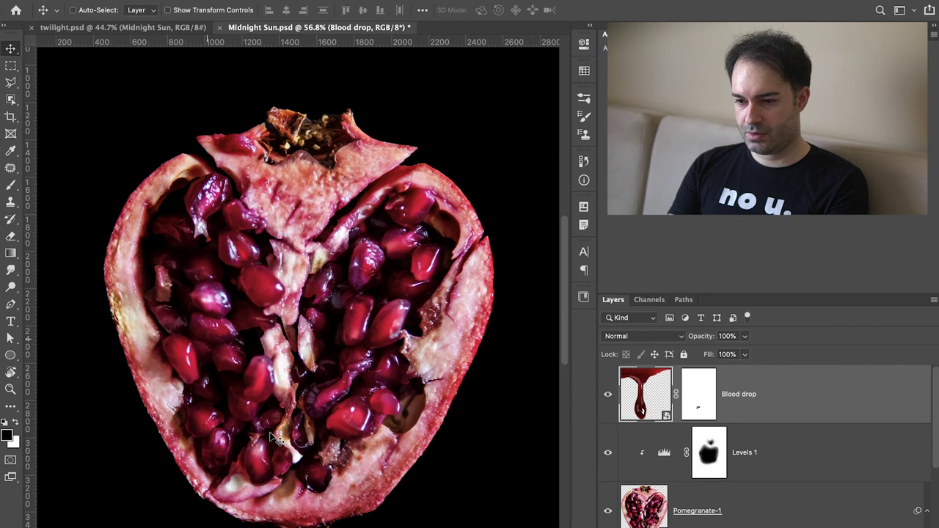
pyautogui.scroll(-4, 276, 440)
pyautogui.keyDown('shift'); pyautogui.click(815, 394); pyautogui.keyUp('shift')
pyautogui.hotkey('ctrl', 'g')
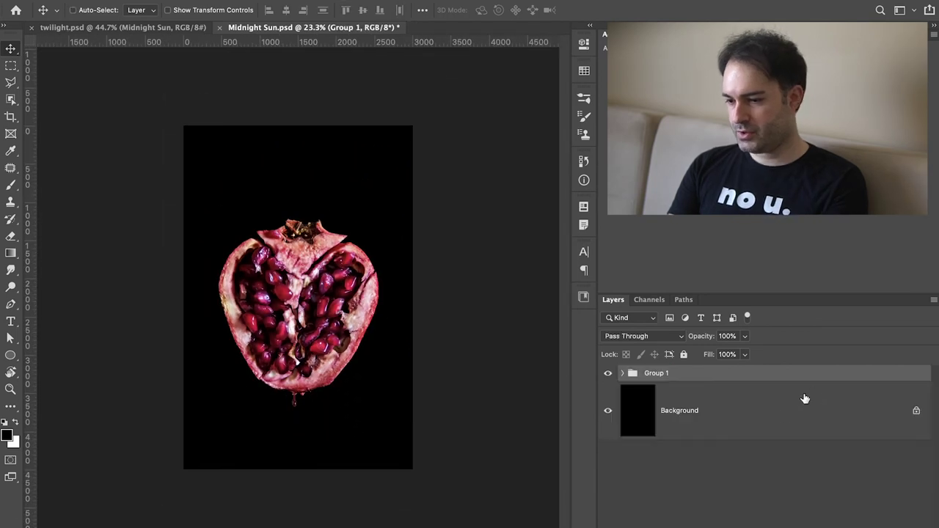
pyautogui.write('POme')
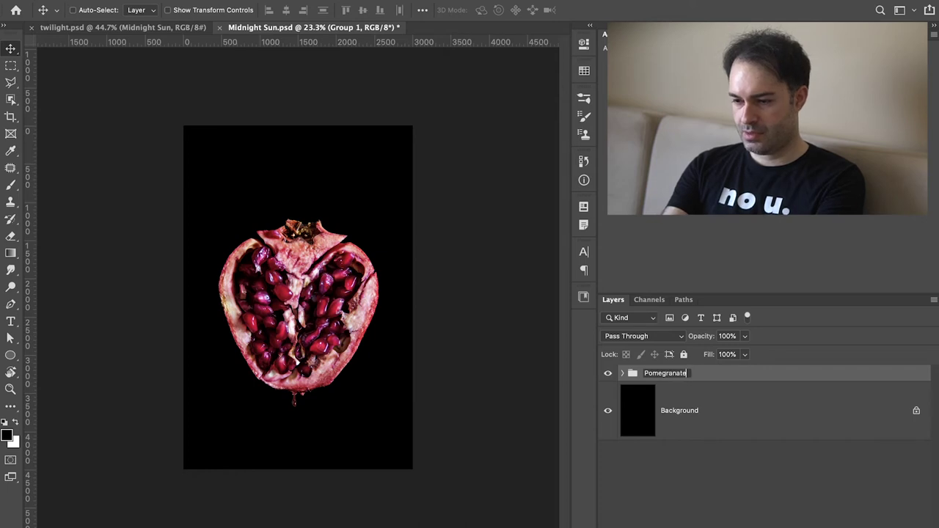
pyautogui.write('granate')
pyautogui.press('Return')
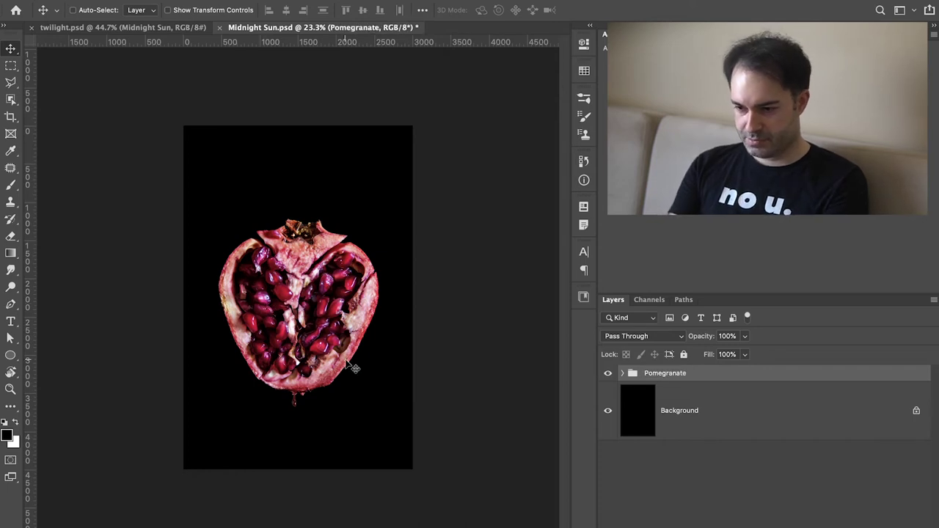
# Set the text formatting to Zephyr Regular, white, at 100 pt.
pyautogui.hotkey('ctrl', '0')
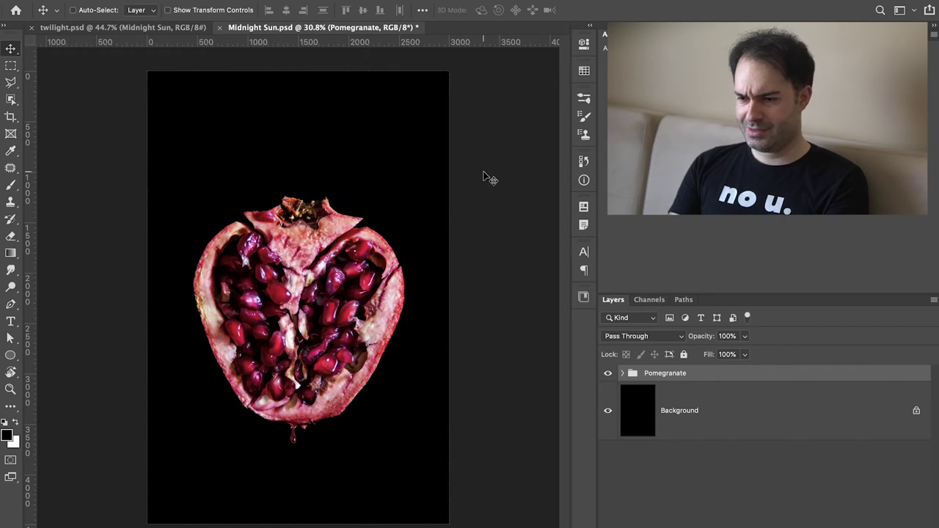
pyautogui.click(584, 252)
pyautogui.click(450, 264)
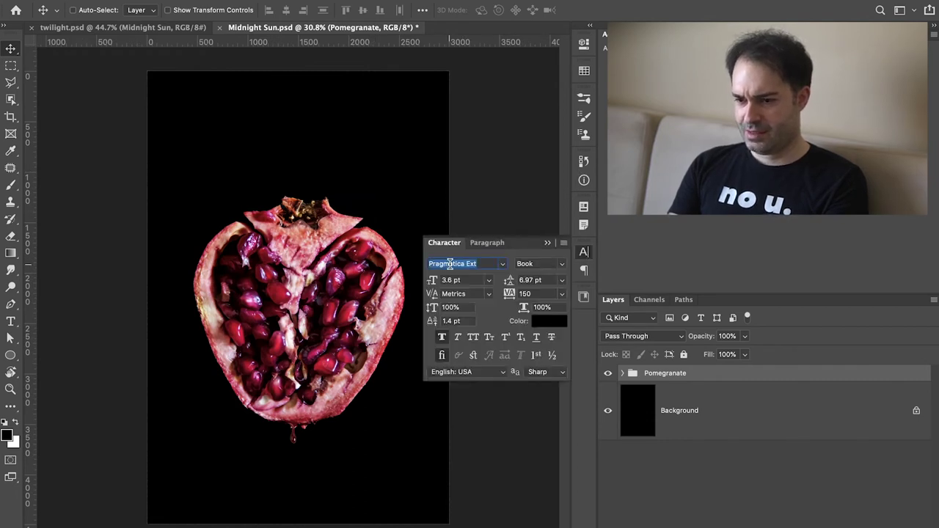
pyautogui.write('zeph')
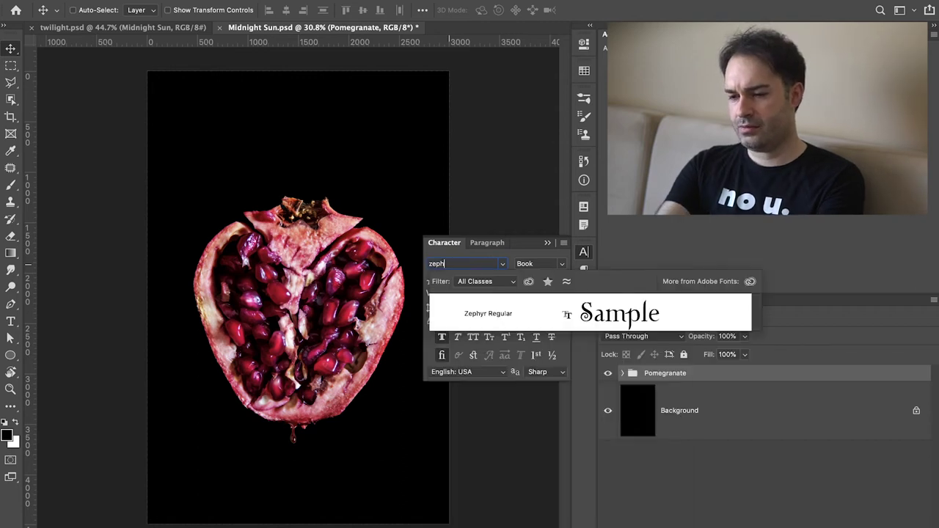
pyautogui.click(486, 320)
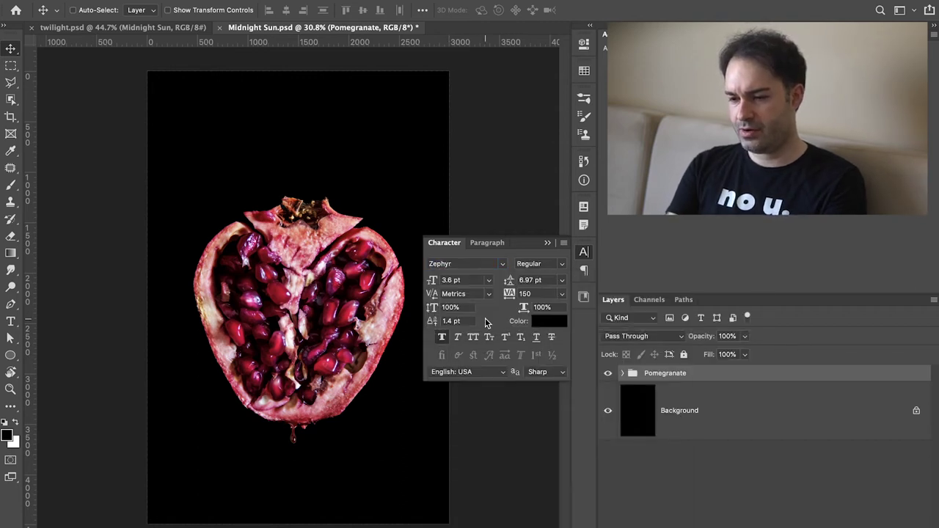
pyautogui.click(552, 321)
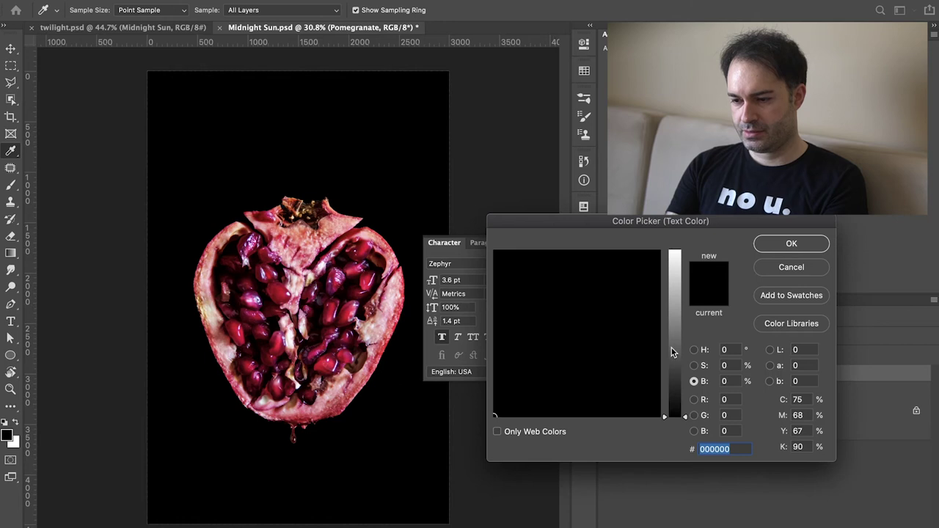
pyautogui.moveTo(676, 309); pyautogui.dragTo(667, 245)
pyautogui.click(769, 245)
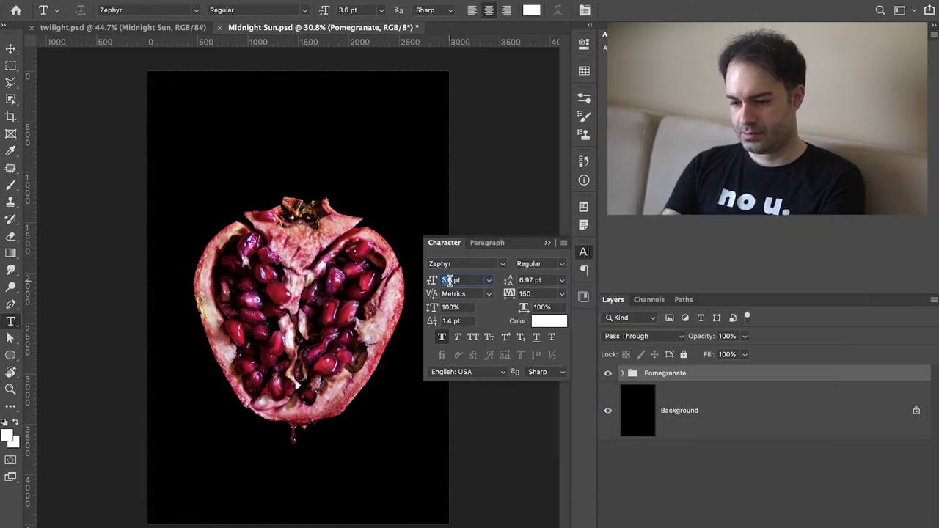
pyautogui.write('100')
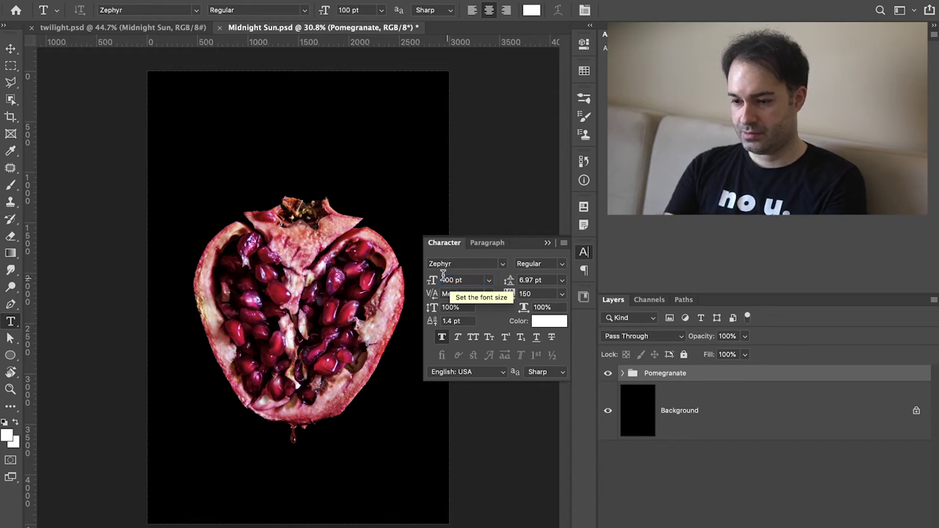
# Add the centred title "midnight sun" on two lines near the top of the cover.
pyautogui.click(186, 104)
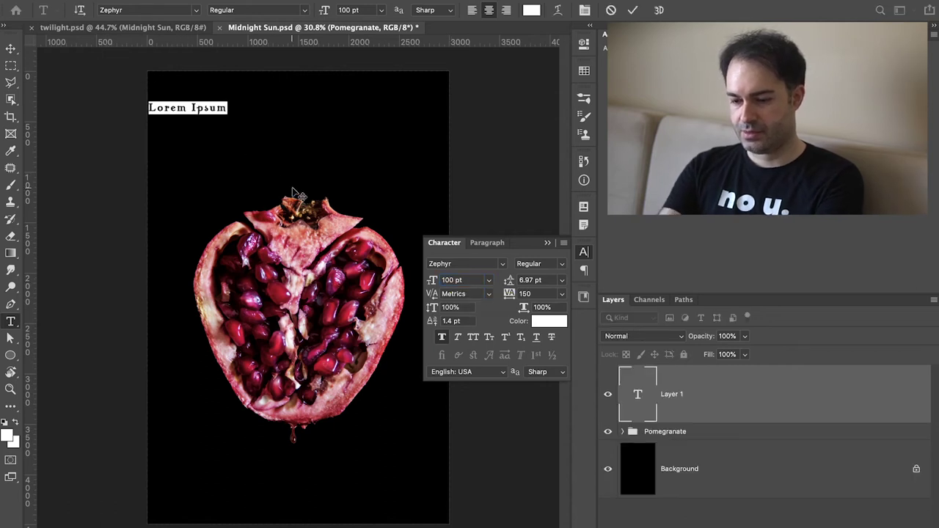
pyautogui.write('mid')
pyautogui.press('BackSpace')
pyautogui.press('BackSpace')
pyautogui.write('idn')
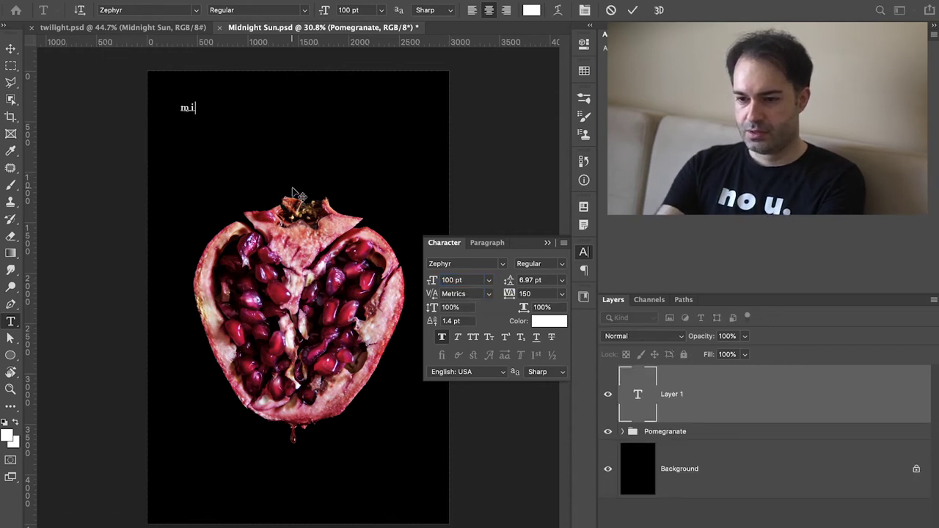
pyautogui.press('BackSpace')
pyautogui.write('night')
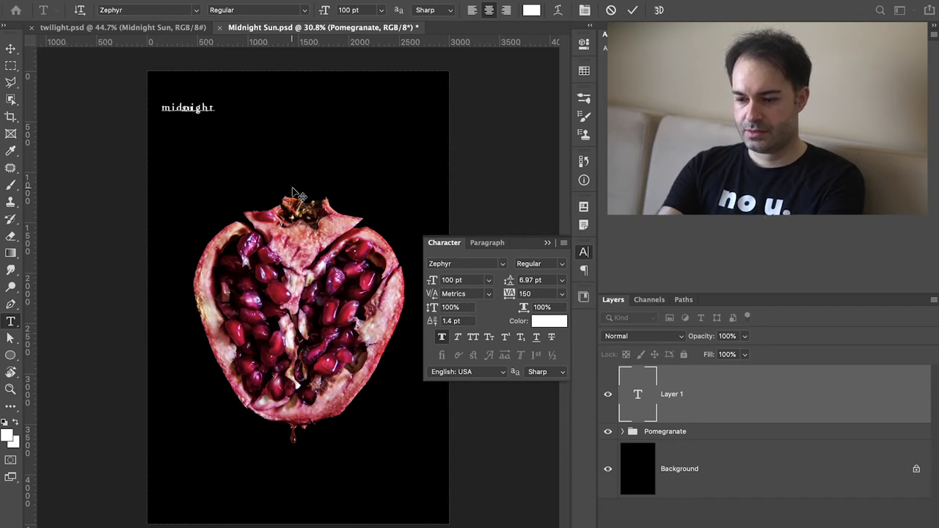
pyautogui.press('ctrl')
pyautogui.press('Return')
pyautogui.write('sun')
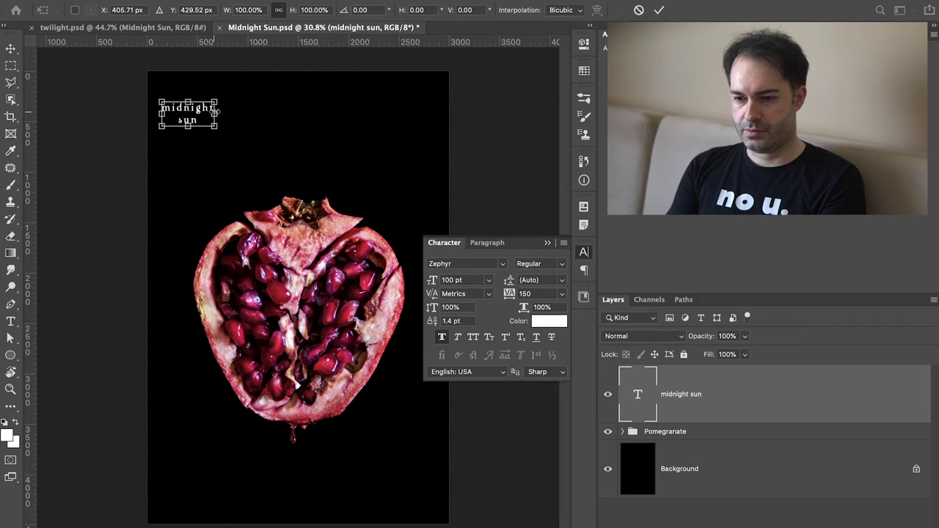
# Scale the title up to about 470 pt and centre it above the pomegranate.
pyautogui.moveTo(261, 125); pyautogui.dragTo(439, 115)
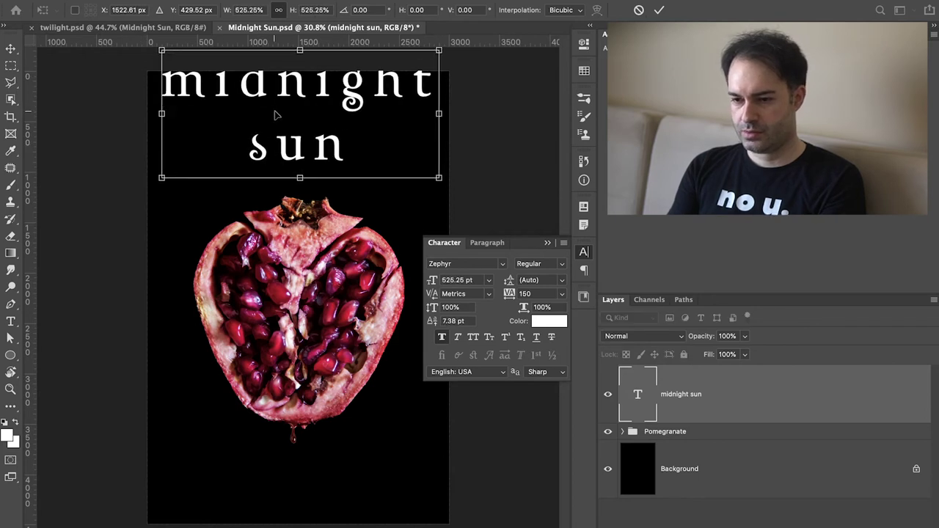
pyautogui.moveTo(275, 154); pyautogui.dragTo(275, 167)
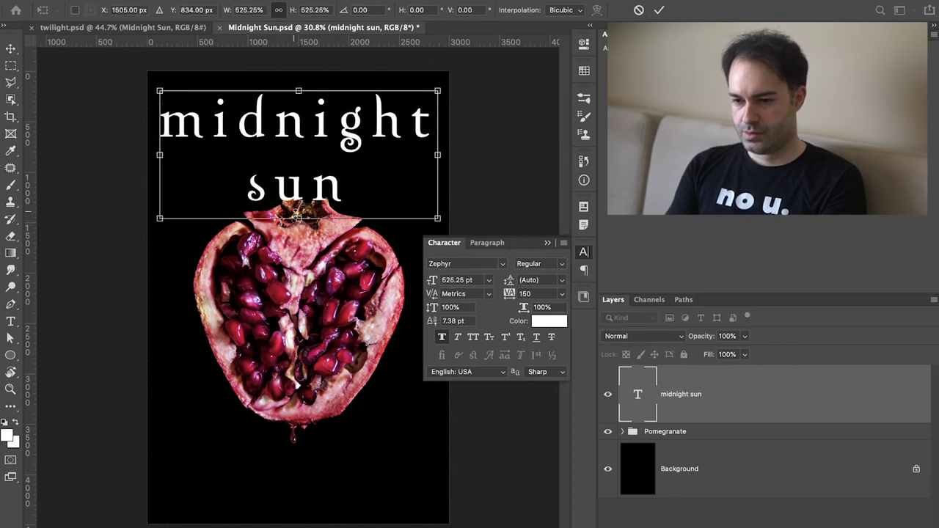
pyautogui.moveTo(298, 217)
pyautogui.mouseDown()
pyautogui.moveTo(298, 194)
pyautogui.moveTo(298, 209)
pyautogui.mouseUp()
pyautogui.press('Return')
# Tighten the title's leading to 379 pt.
pyautogui.write('464')
pyautogui.press('Return')
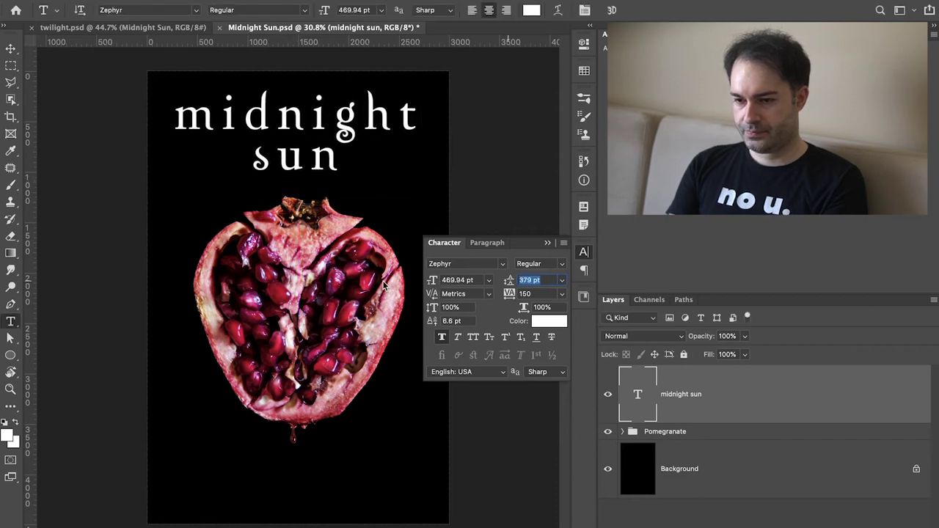
pyautogui.click(382, 281)
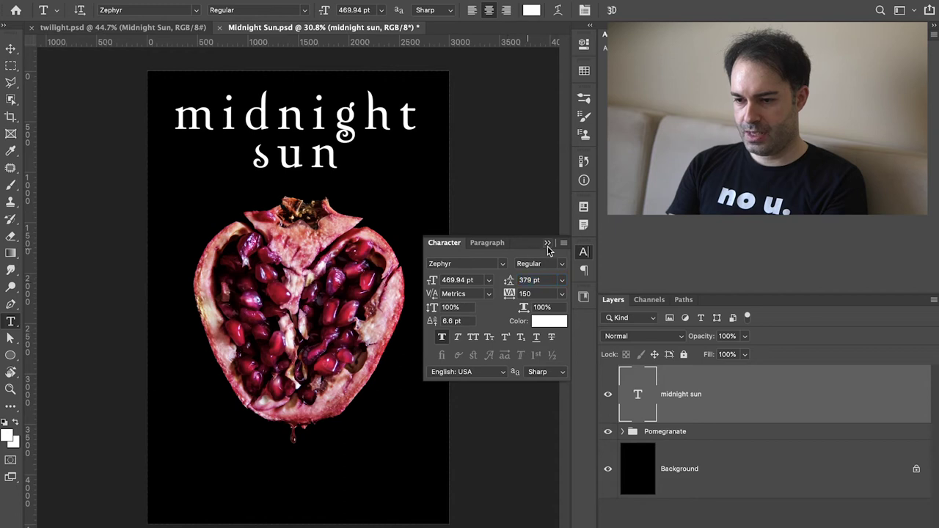
pyautogui.click(547, 243)
pyautogui.press('v')
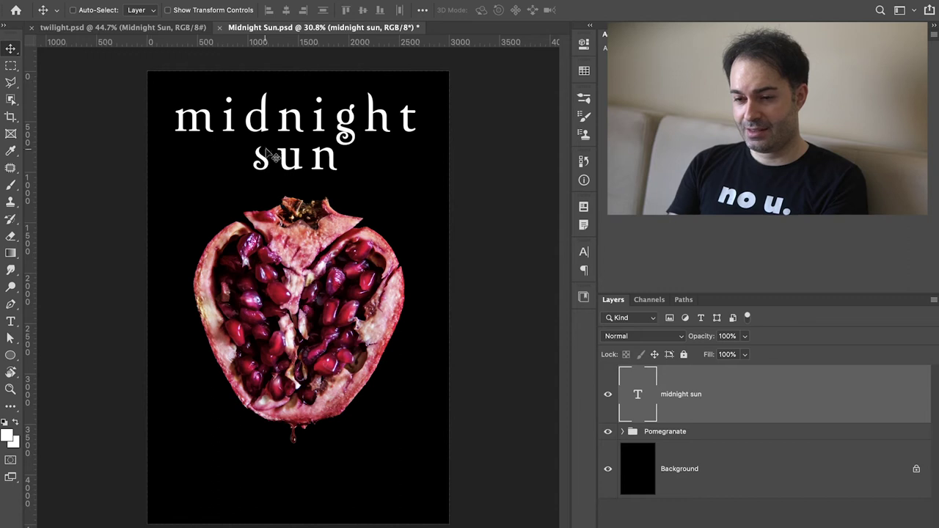
# Examine the title lettering on the reference covers in twilight.psd, and return to Midnight Sun.psd.
pyautogui.click(105, 27)
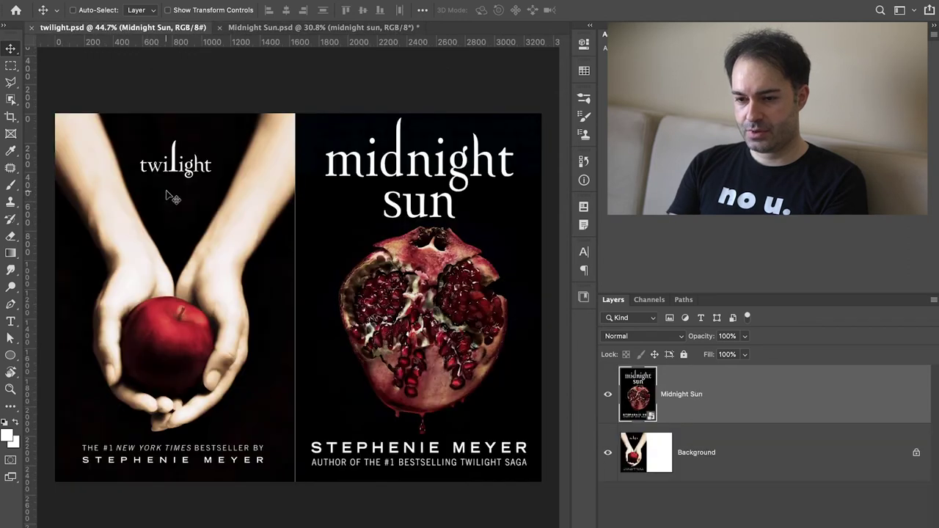
pyautogui.scroll(1, 211, 180)
pyautogui.scroll(1, 209, 179)
pyautogui.scroll(-1, 198, 175)
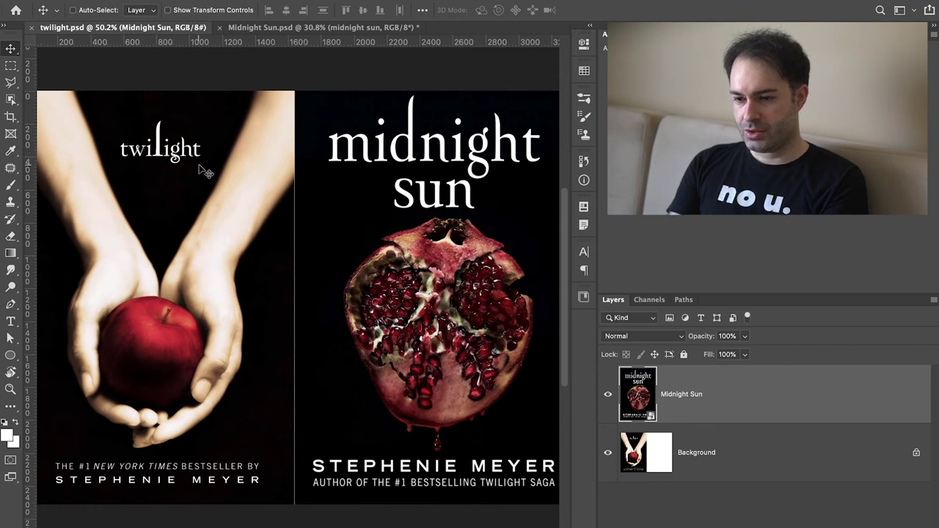
pyautogui.click(274, 28)
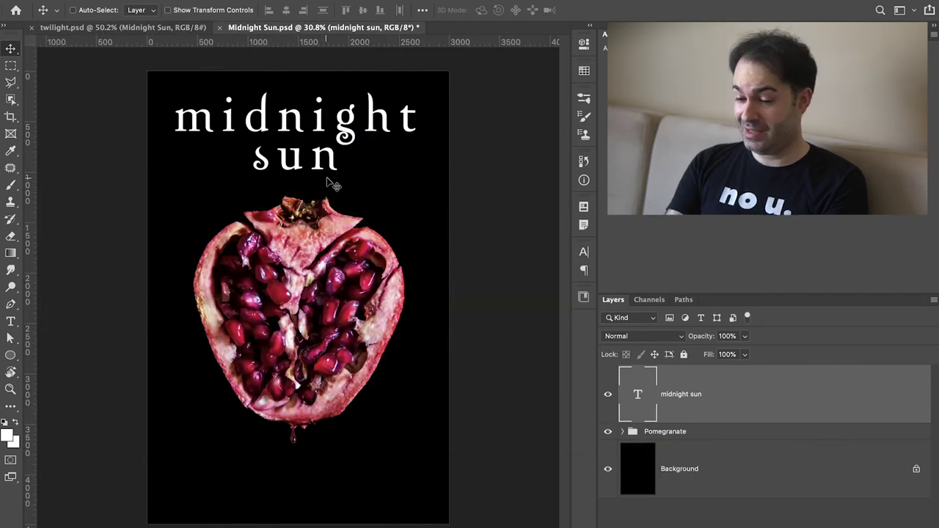
# Change the font of the letter "g" in "midnight" to Gilda Display Regular.
pyautogui.press('t')
pyautogui.click(342, 128)
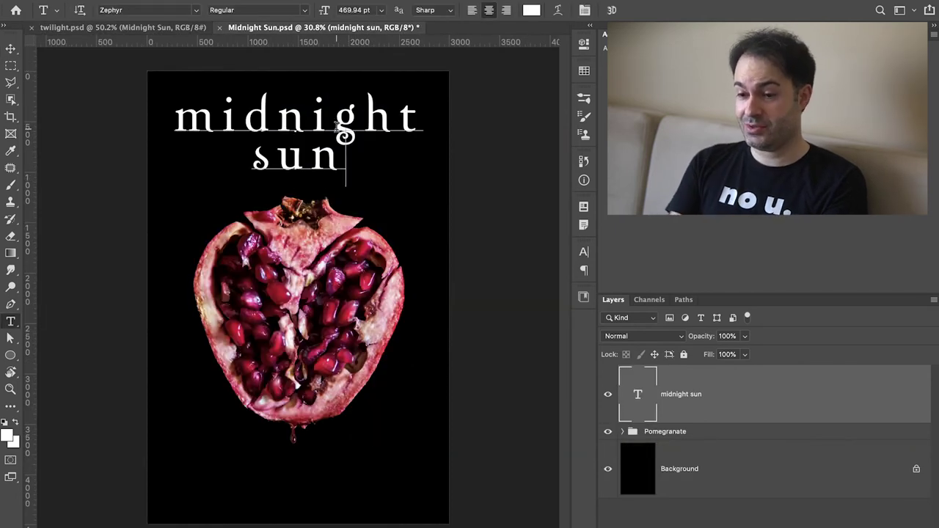
pyautogui.hotkey('shift', 'Left')
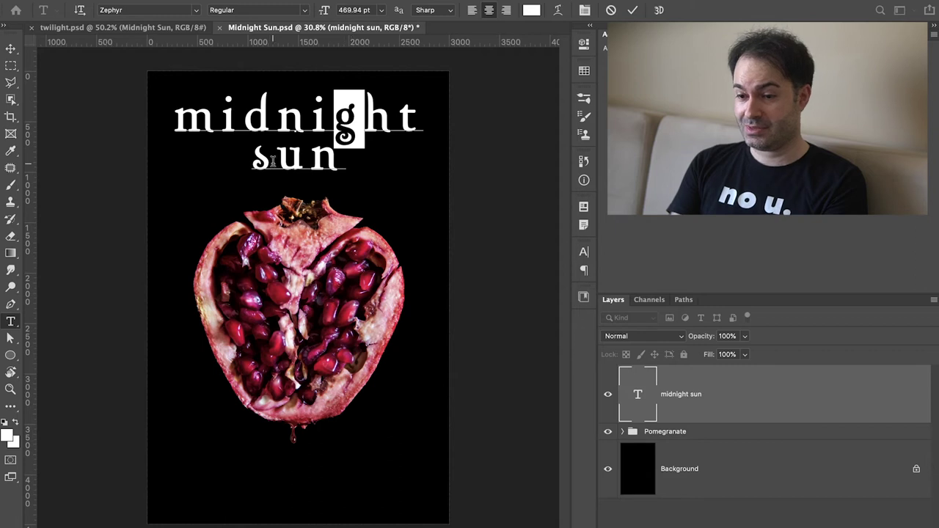
pyautogui.hotkey('shift', 'End')
pyautogui.doubleClick(355, 125)
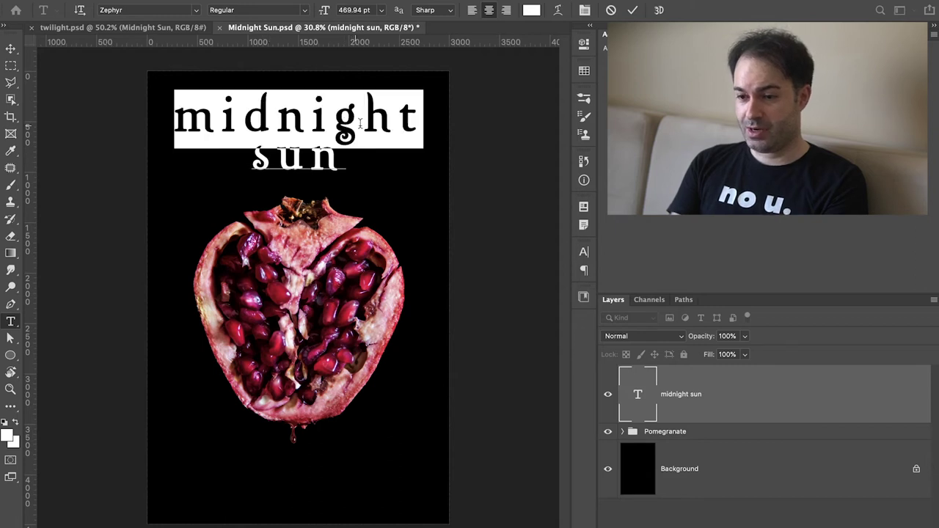
pyautogui.click(352, 126)
pyautogui.doubleClick(346, 127)
pyautogui.moveTo(339, 115); pyautogui.dragTo(353, 126)
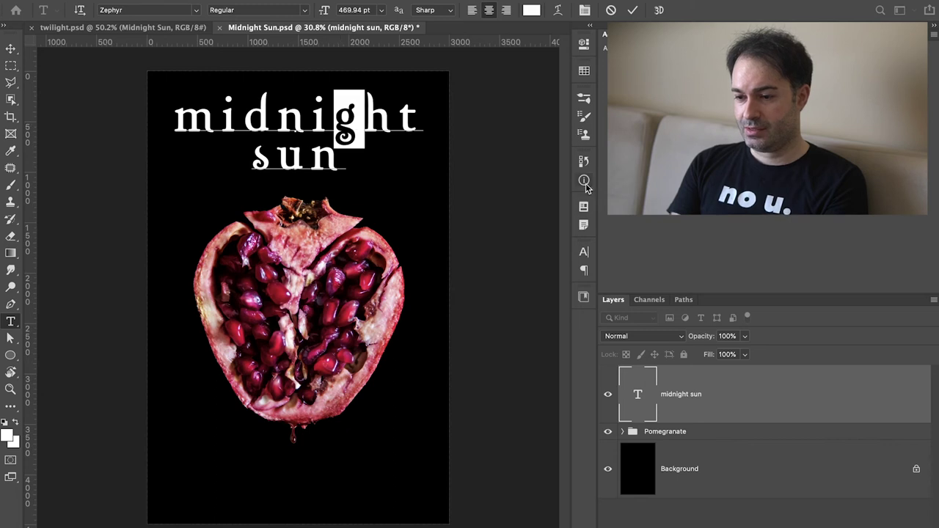
pyautogui.click(584, 252)
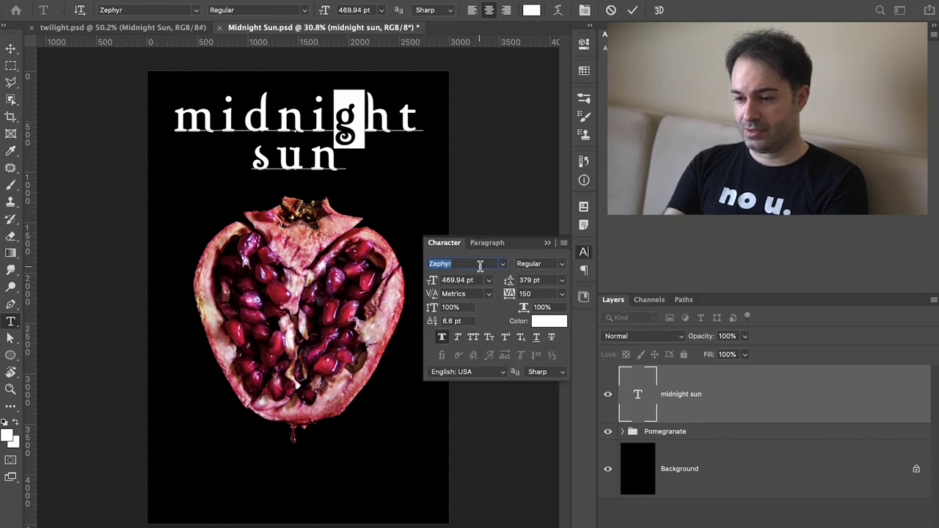
pyautogui.write('gilda')
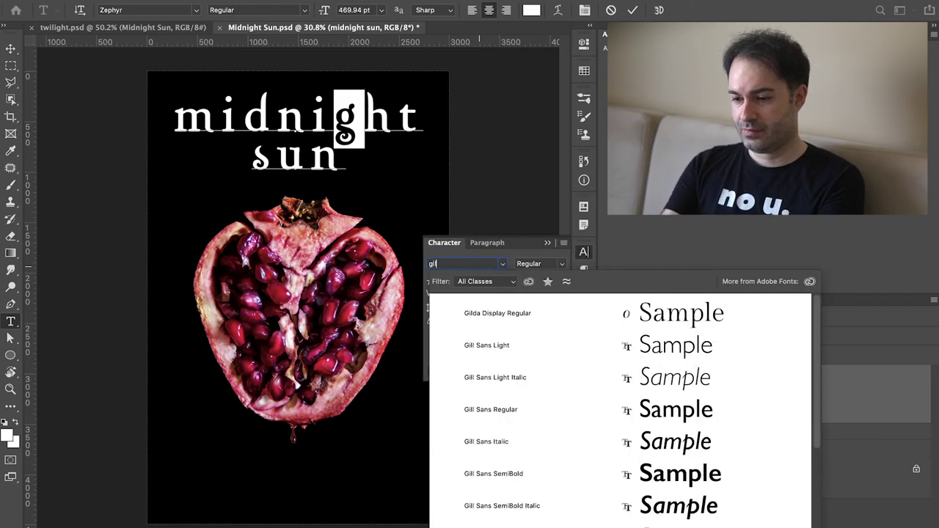
pyautogui.click(521, 311)
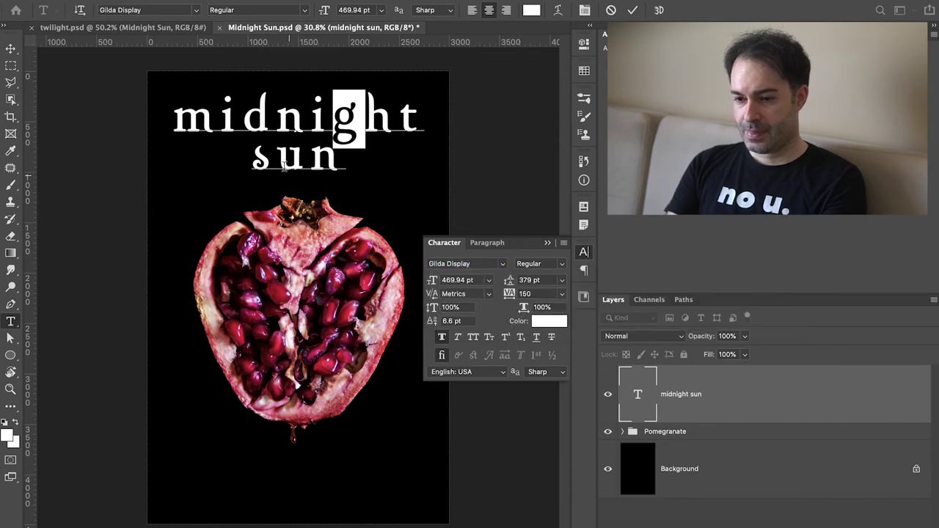
# Change the font of the letter "s" in "sun" to Gilda Display and commit the title text.
pyautogui.moveTo(269, 161); pyautogui.dragTo(259, 159)
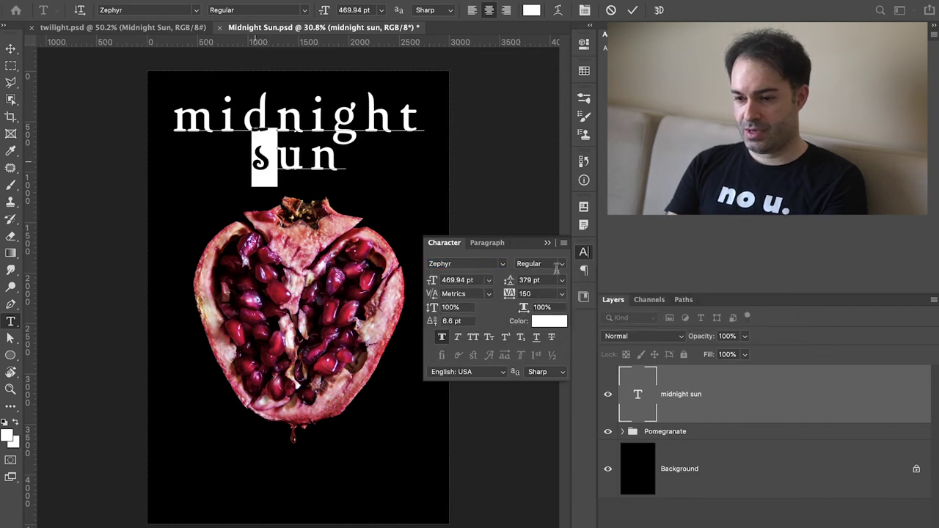
pyautogui.click(463, 263)
pyautogui.write('gilda')
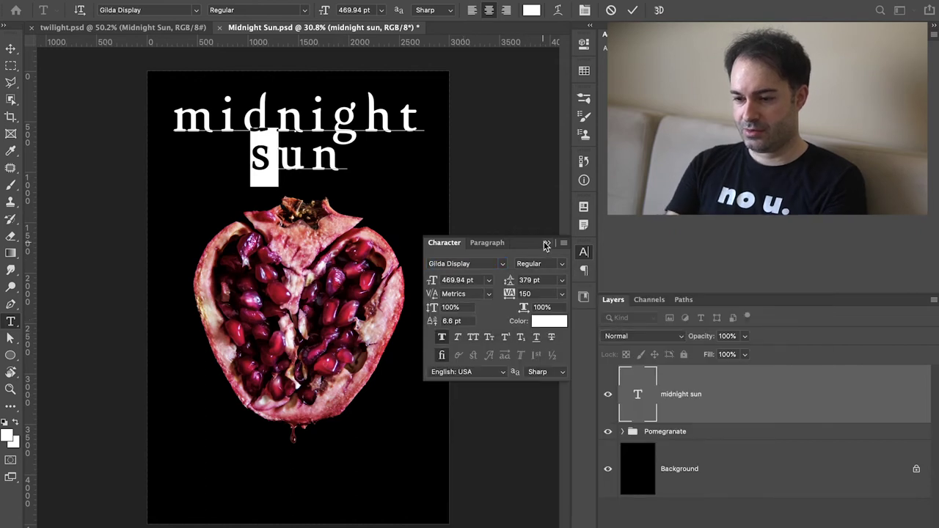
pyautogui.click(547, 245)
pyautogui.click(684, 409)
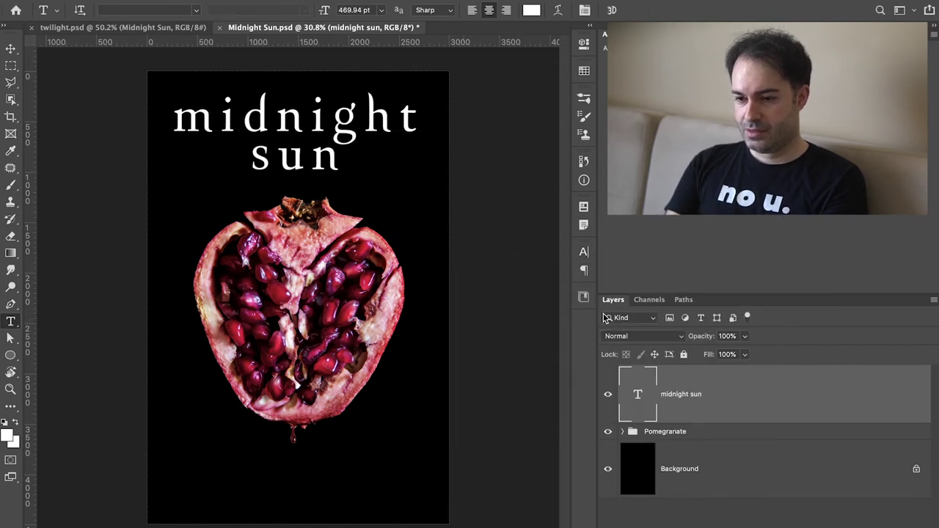
# Check the title spacing on the twilight.psd covers, and set the tracking of the "midnight sun" title to 0.
pyautogui.click(152, 28)
pyautogui.click(270, 30)
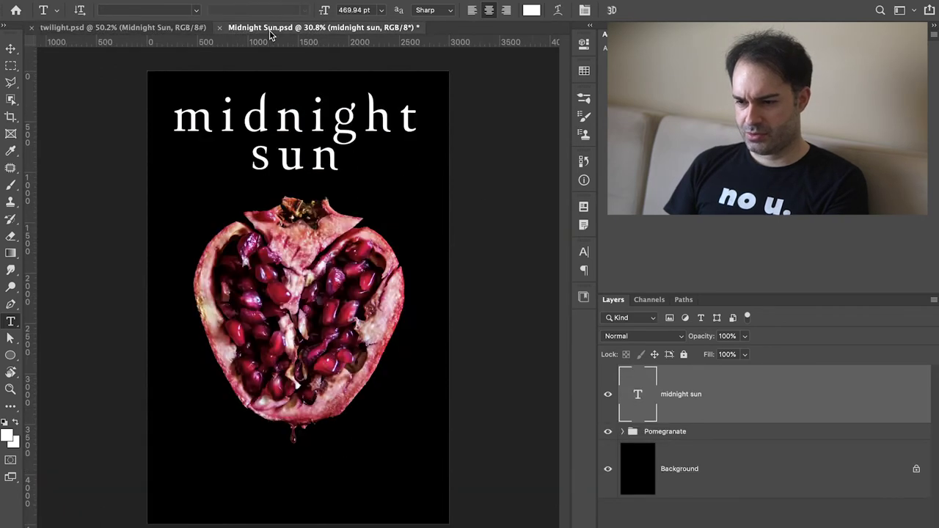
pyautogui.click(583, 257)
pyautogui.click(532, 293)
pyautogui.press('BackSpace')
pyautogui.write('0')
pyautogui.press('Return')
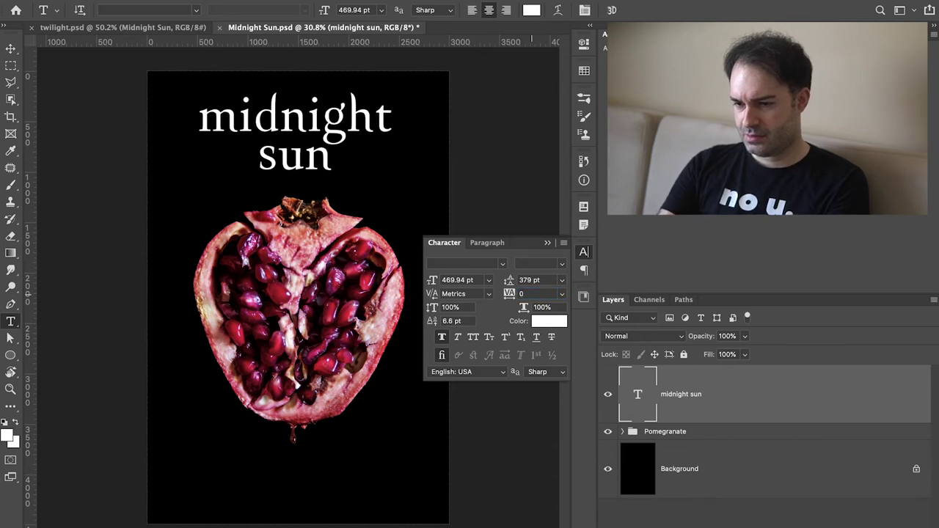
pyautogui.click(547, 244)
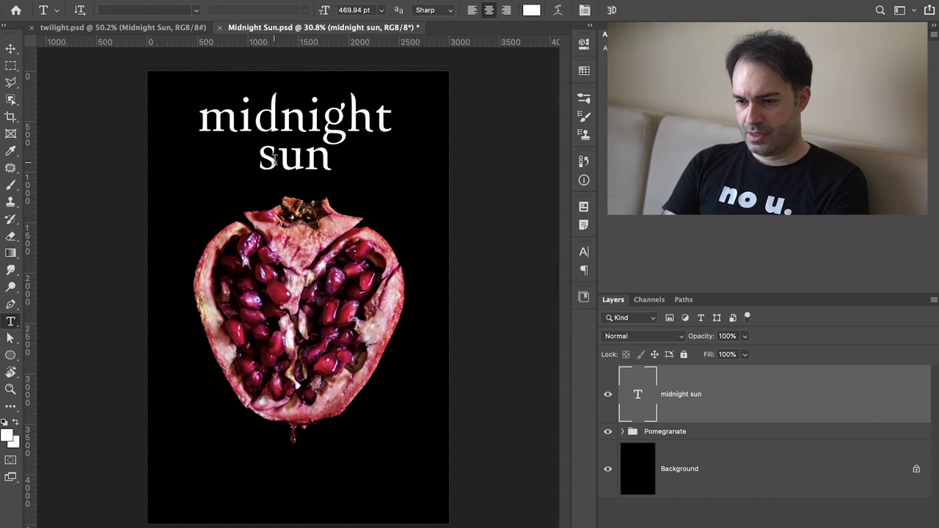
# Reduce the "s" of "sun" to about 448 pt, and enlarge the whole title slightly about its centre.
pyautogui.moveTo(274, 160); pyautogui.dragTo(265, 160)
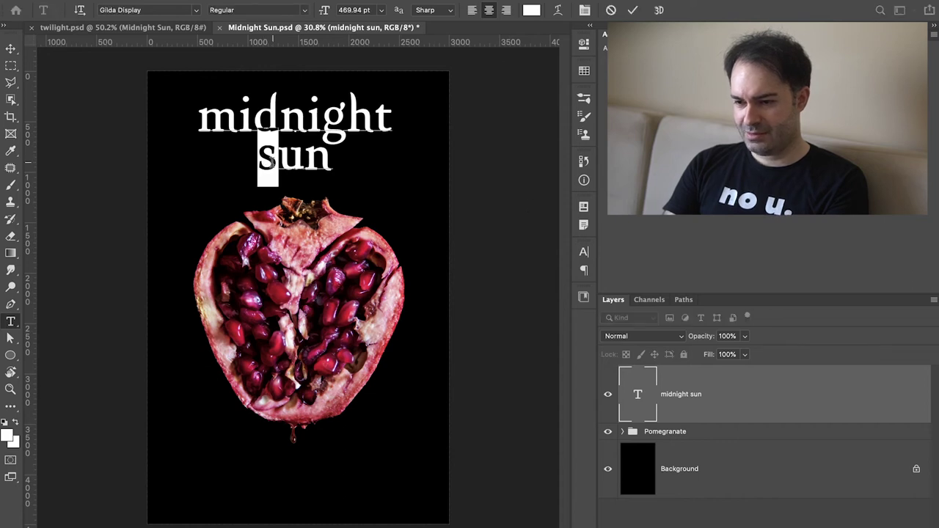
pyautogui.click(584, 253)
pyautogui.moveTo(434, 284); pyautogui.dragTo(419, 284)
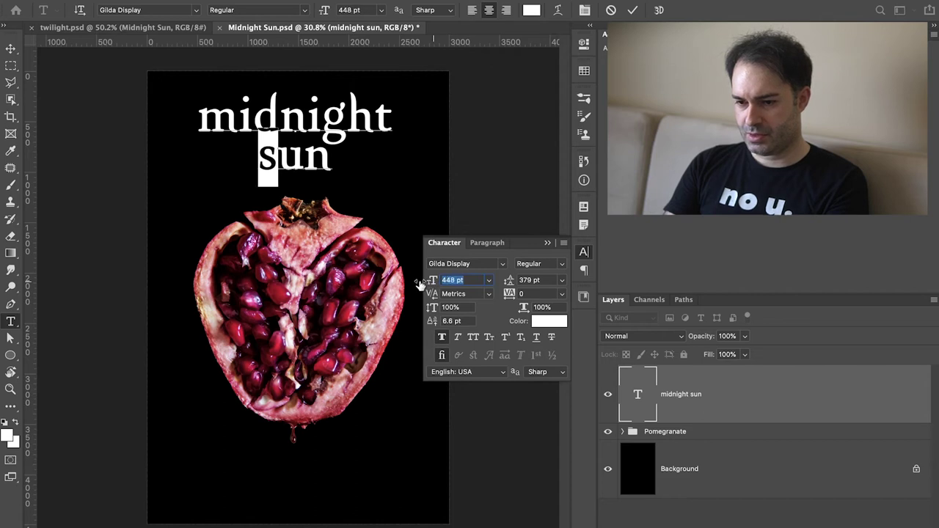
pyautogui.hotkey('ctrl', 't')
pyautogui.moveTo(295, 187); pyautogui.dragTo(295, 197)
# Shift the Pomegranate group straight down to open up more space below the title.
pyautogui.click(677, 432)
pyautogui.press('v')
pyautogui.hotkey('shift', 'Down')
pyautogui.hotkey('shift', 'Down')
pyautogui.hotkey('shift', 'Down')
pyautogui.hotkey('shift', 'Down')
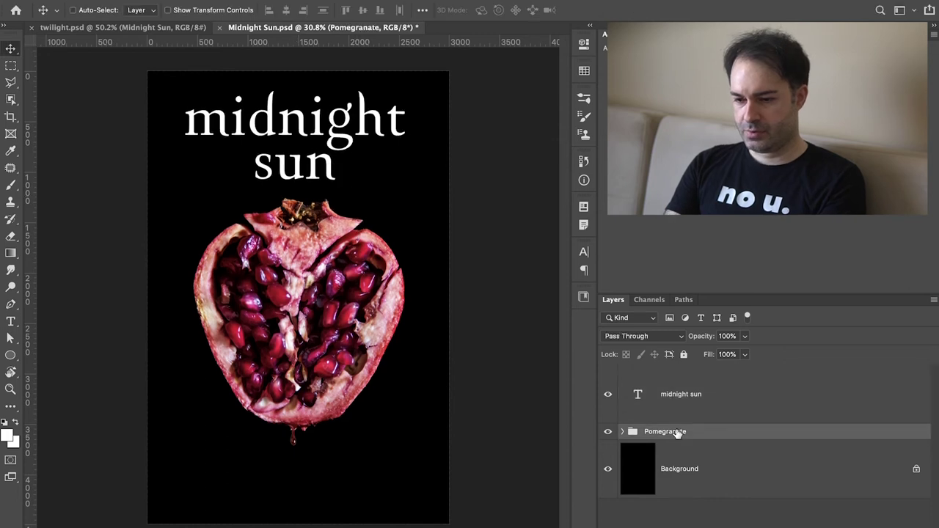
pyautogui.hotkey('shift', 'Down')
pyautogui.hotkey('shift', 'Down')
pyautogui.hotkey('shift', 'Down')
pyautogui.hotkey('shift', 'Down')
pyautogui.hotkey('shift', 'Down')
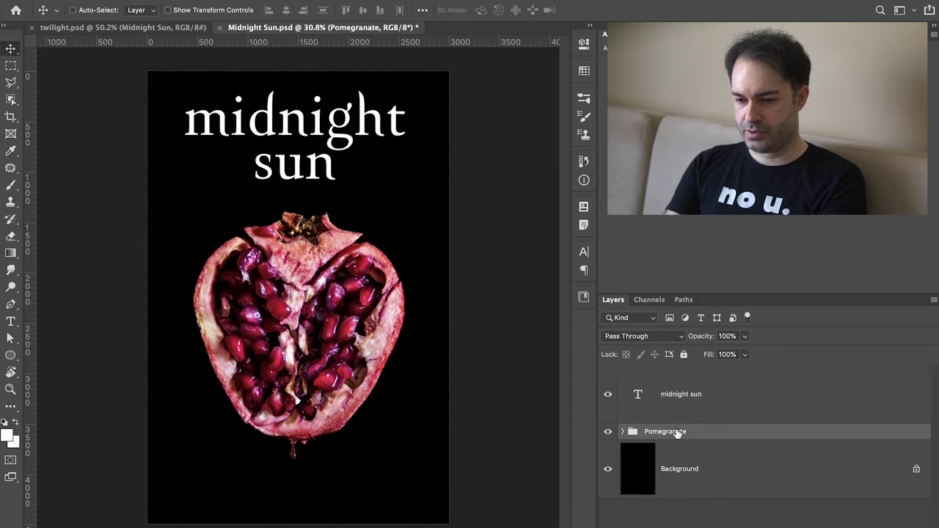
pyautogui.hotkey('shift', 'Down')
pyautogui.hotkey('shift', 'Down')
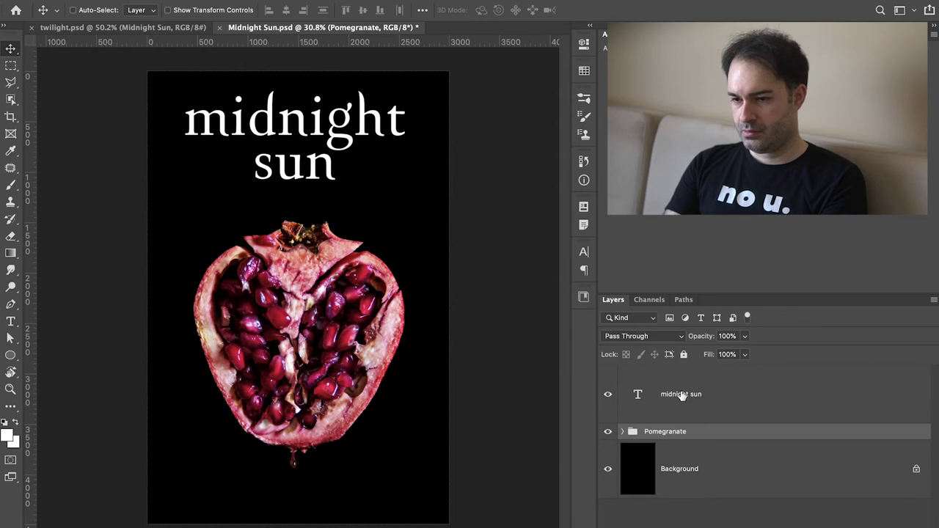
# Shift the "midnight sun" title straight down towards the pomegranate, and nudge the Pomegranate group slightly up.
pyautogui.click(680, 395)
pyautogui.hotkey('shift', 'Down')
pyautogui.hotkey('shift', 'Down')
pyautogui.hotkey('shift', 'Down')
pyautogui.hotkey('shift', 'Down')
pyautogui.hotkey('shift', 'Down')
pyautogui.hotkey('shift', 'Down')
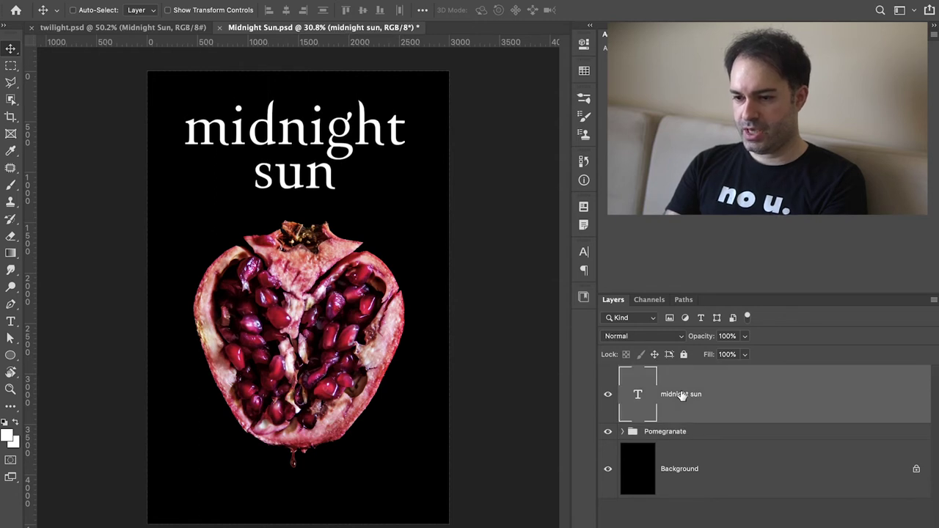
pyautogui.hotkey('shift', 'Down')
pyautogui.hotkey('shift', 'Down')
pyautogui.hotkey('shift', 'Down')
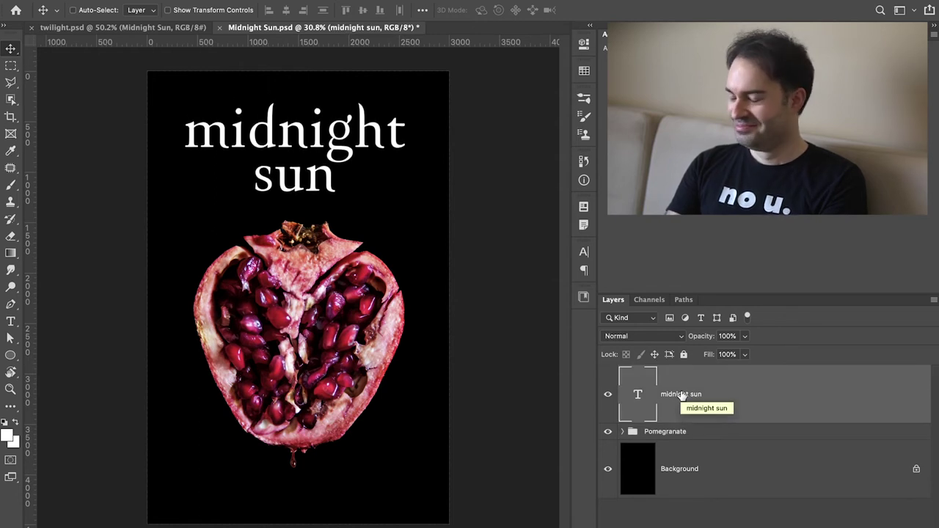
pyautogui.click(698, 437)
pyautogui.hotkey('shift', 'Up')
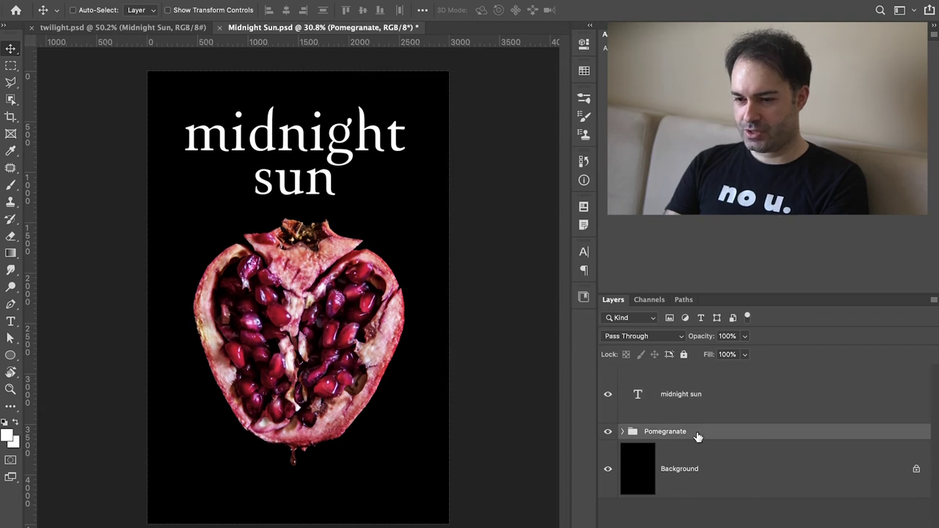
# Convert the "midnight sun" text layer to an editable vector shape.
pyautogui.click(667, 407)
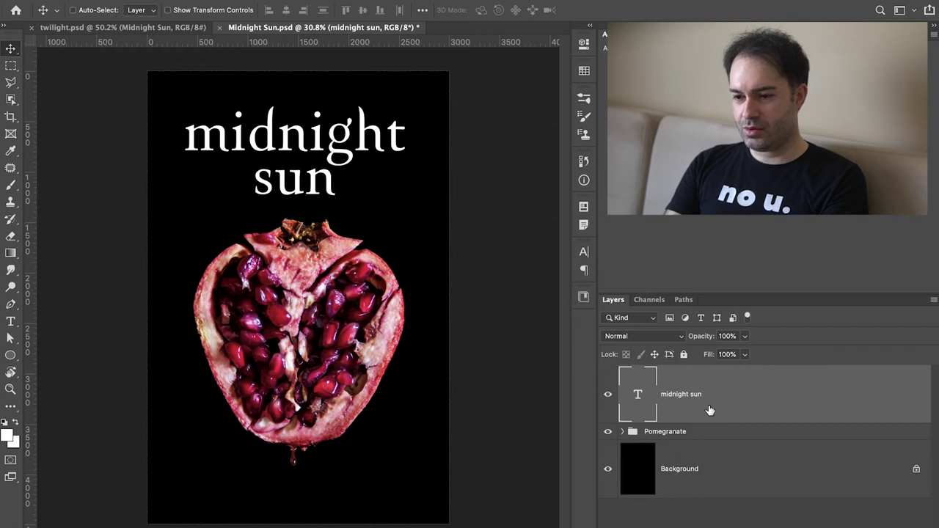
pyautogui.click(235, 0)
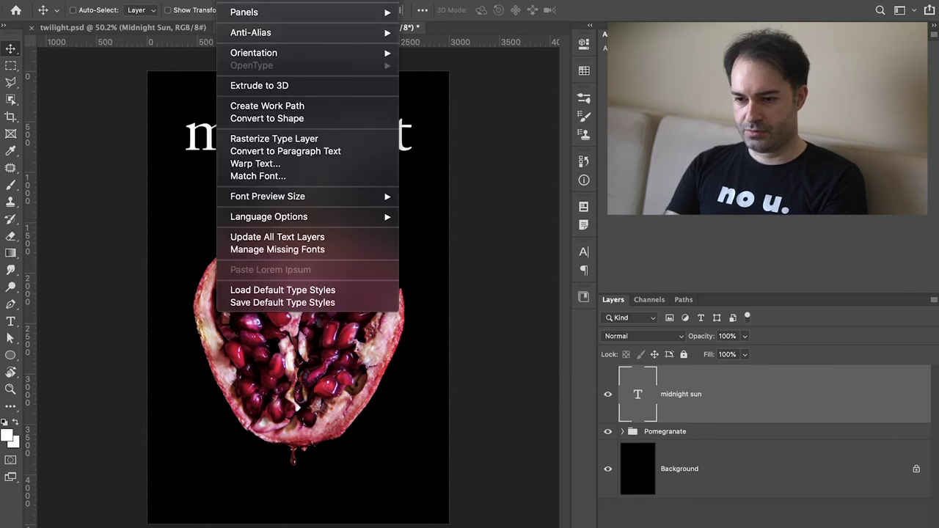
pyautogui.click(260, 119)
pyautogui.scroll(3, 344, 153)
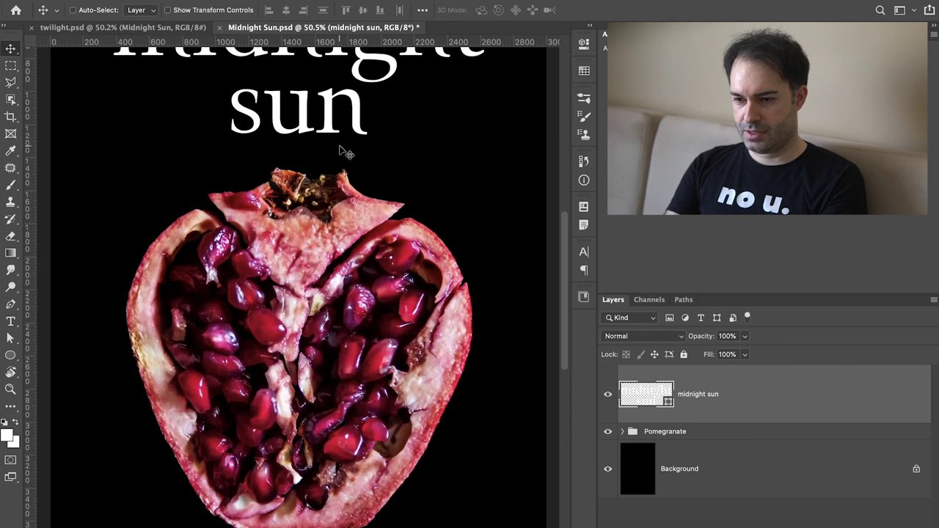
pyautogui.scroll(10, 345, 152)
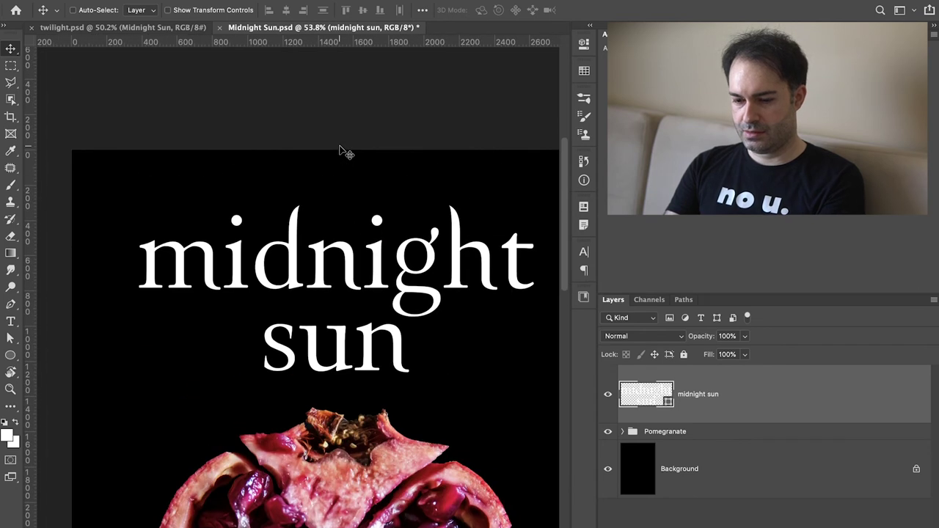
# Extend the ascender of the "d" in "midnight" straight up, making the title shape about 1137 px high.
pyautogui.press('a')
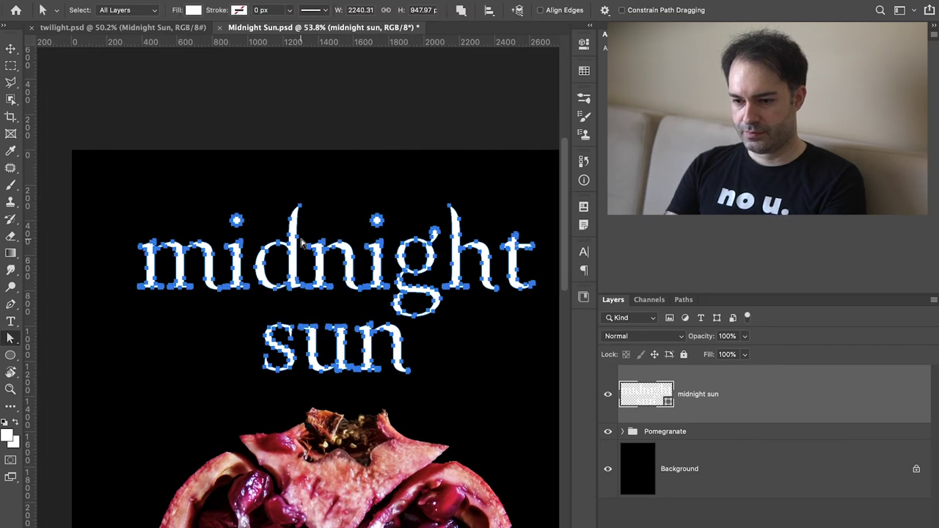
pyautogui.scroll(2, 300, 242)
pyautogui.click(285, 154)
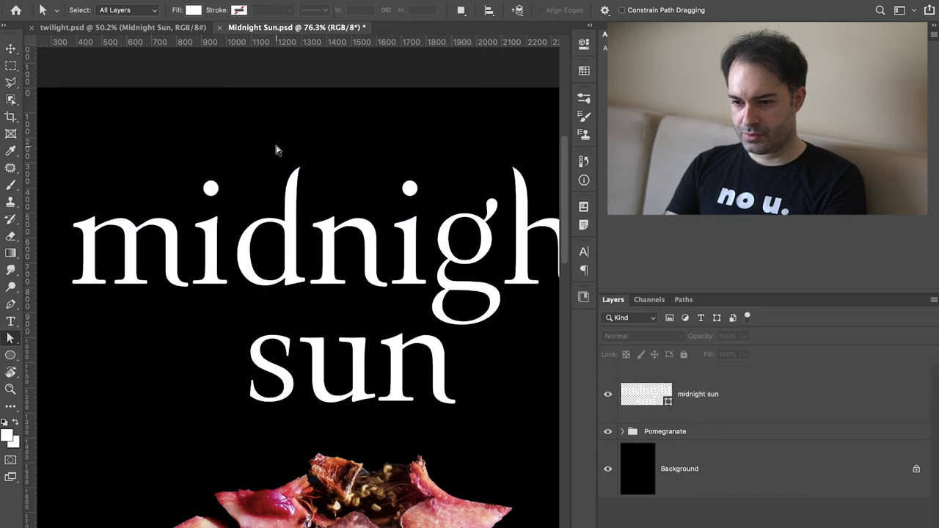
pyautogui.click(298, 194)
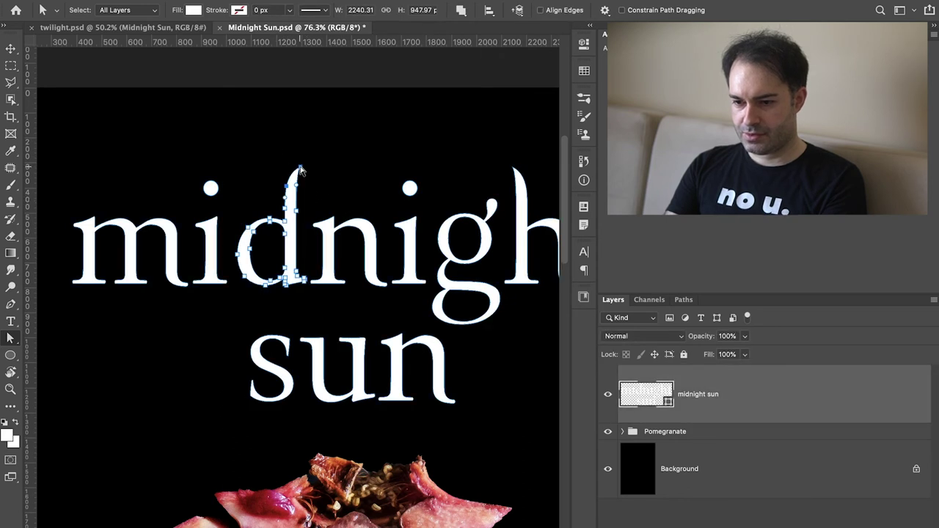
pyautogui.moveTo(301, 170); pyautogui.dragTo(307, 119)
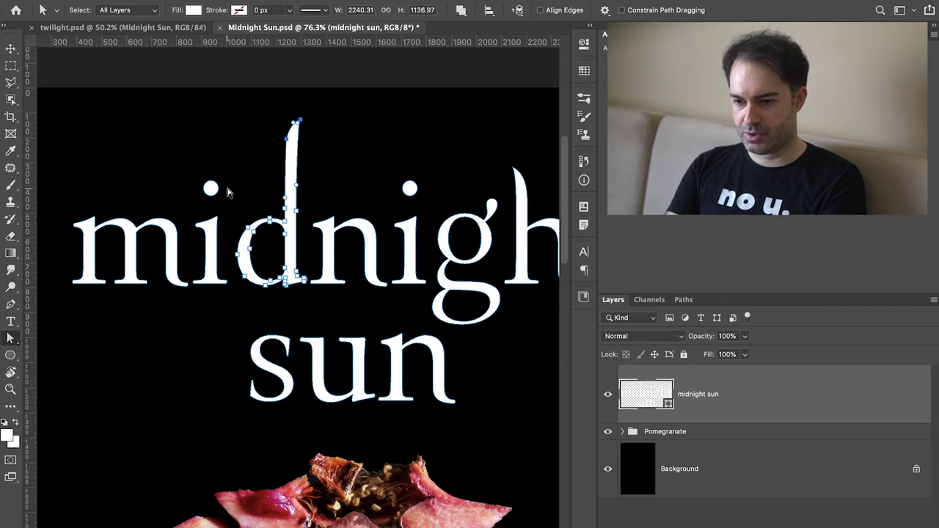
pyautogui.scroll(-3, 220, 201)
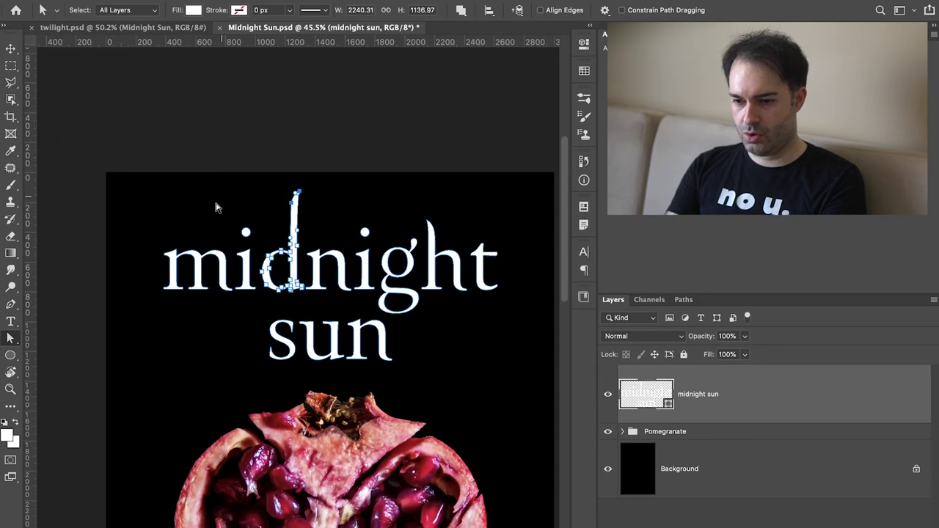
pyautogui.click(206, 339)
pyautogui.scroll(-1, 248, 362)
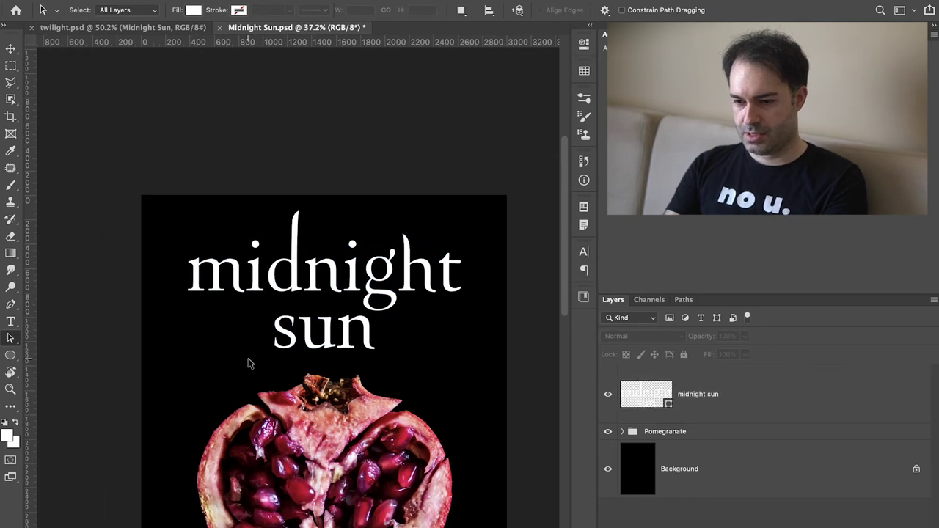
pyautogui.scroll(-3, 248, 362)
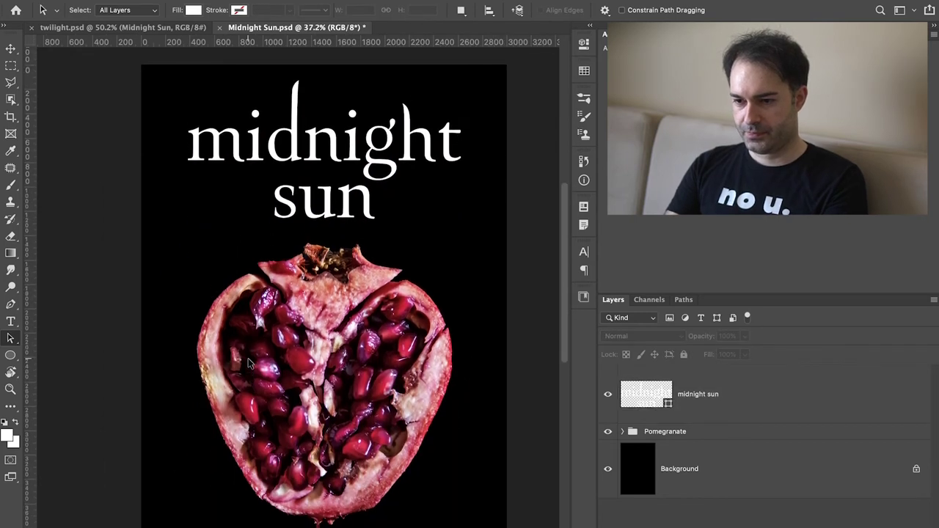
# Add the author's name "STEPHENIE MEYER" as 100 pt Zephyr text above the title layer, and place it centrally below the pomegranate.
pyautogui.click(725, 386)
pyautogui.press('v')
pyautogui.scroll(-2, 253, 434)
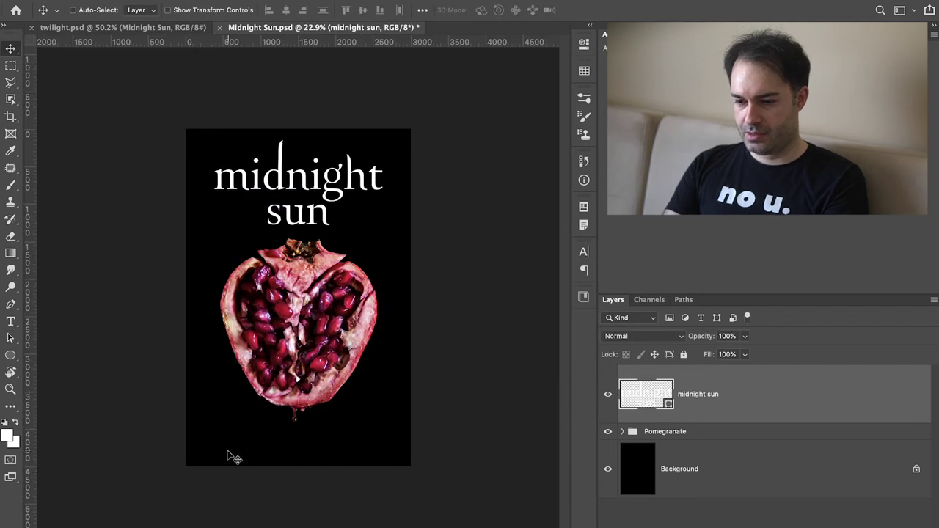
pyautogui.press('t')
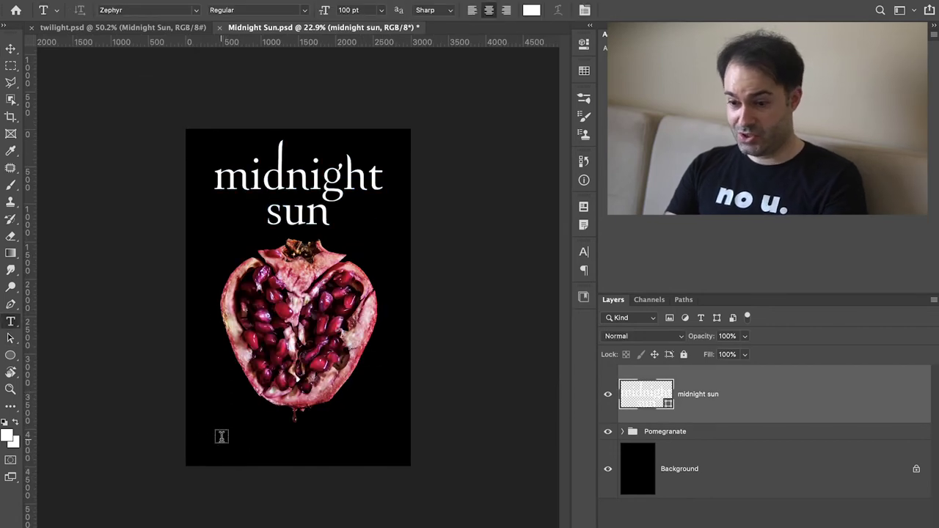
pyautogui.click(220, 437)
pyautogui.write('stephenie meye')
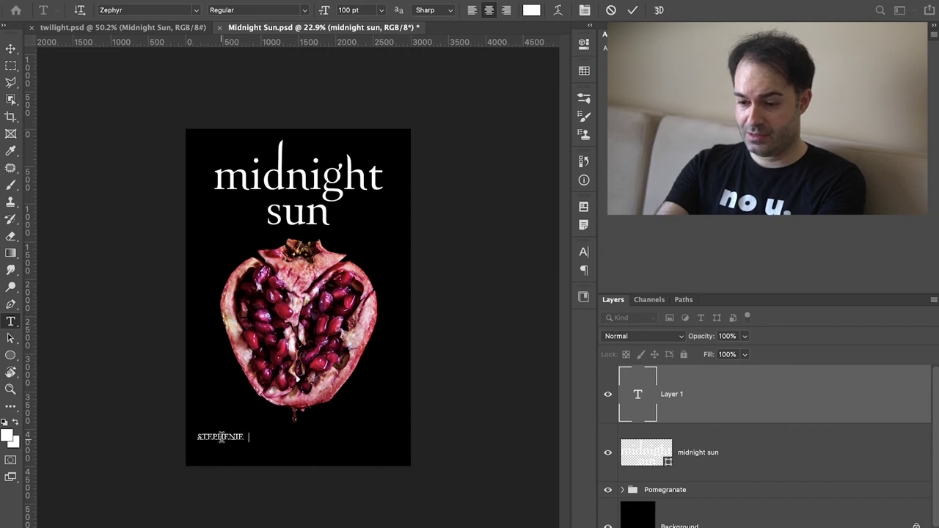
pyautogui.write('r')
pyautogui.hotkey('ctrl', 'Return')
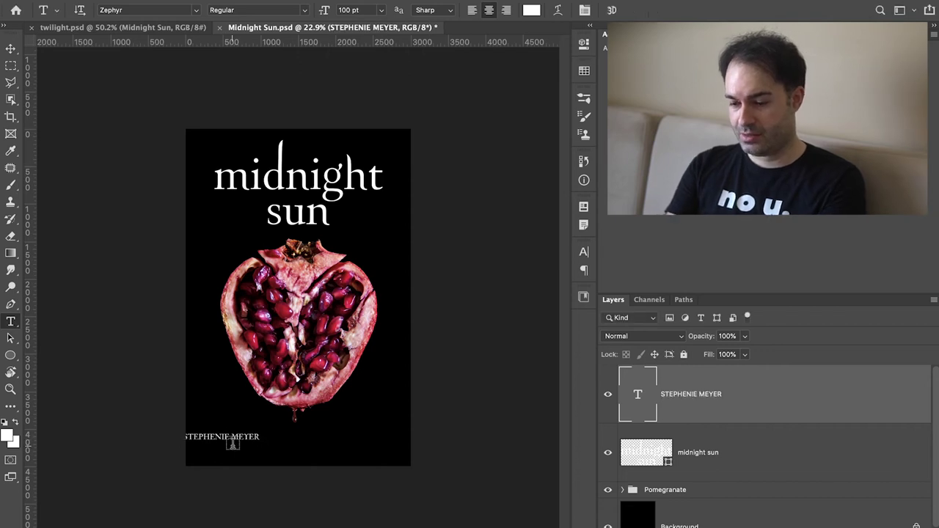
pyautogui.press('v')
pyautogui.moveTo(237, 446); pyautogui.dragTo(307, 459)
# Change the font of the author's name to Pragmatica Ext in the Book style.
pyautogui.click(584, 253)
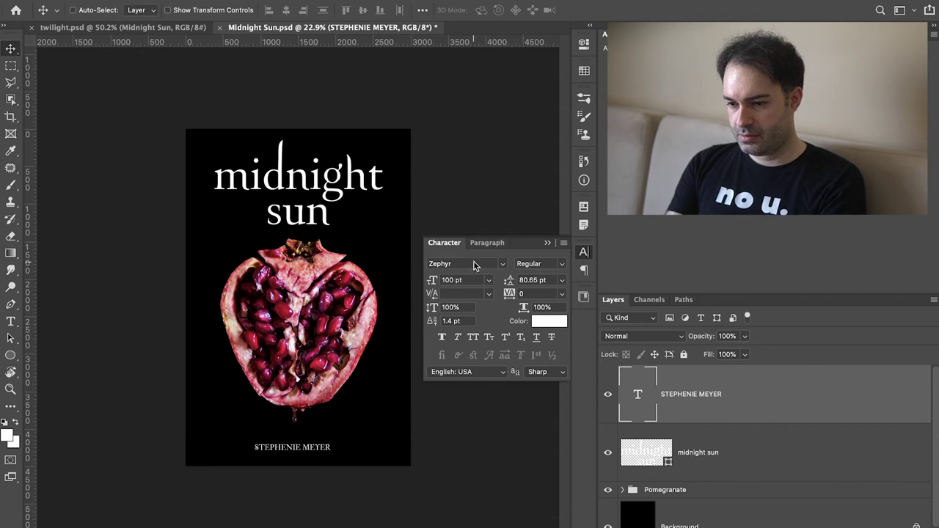
pyautogui.click(474, 263)
pyautogui.write('prag')
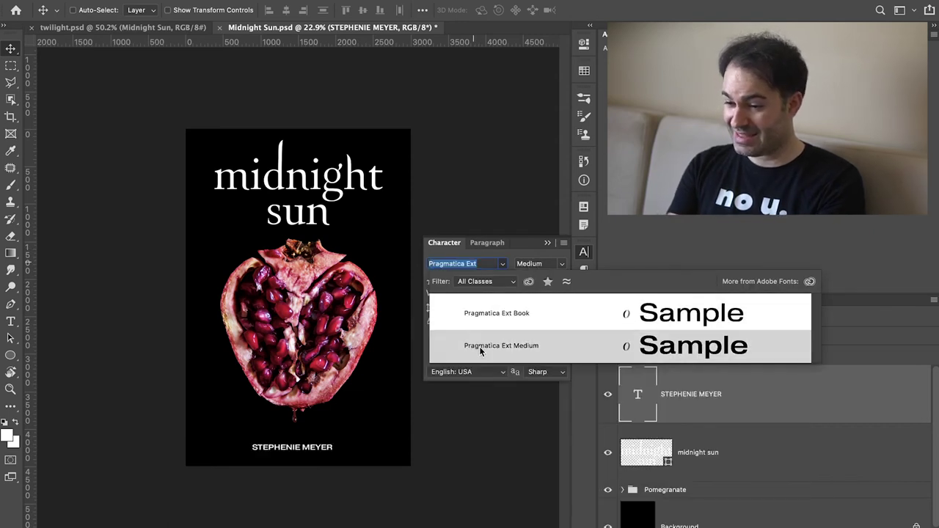
pyautogui.click(481, 315)
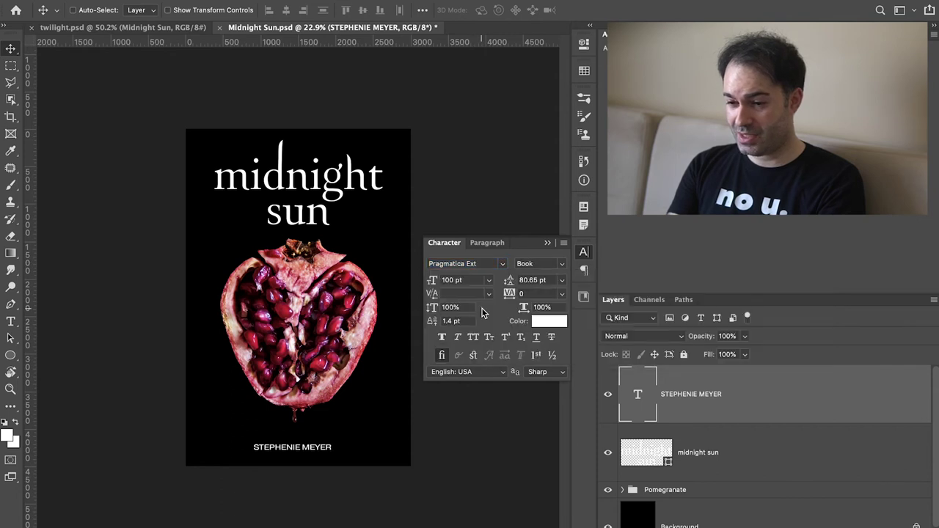
pyautogui.click(551, 241)
# Scale the author's name up proportionally about its centre to a text size of about 128 pt.
pyautogui.hotkey('ctrl', '0')
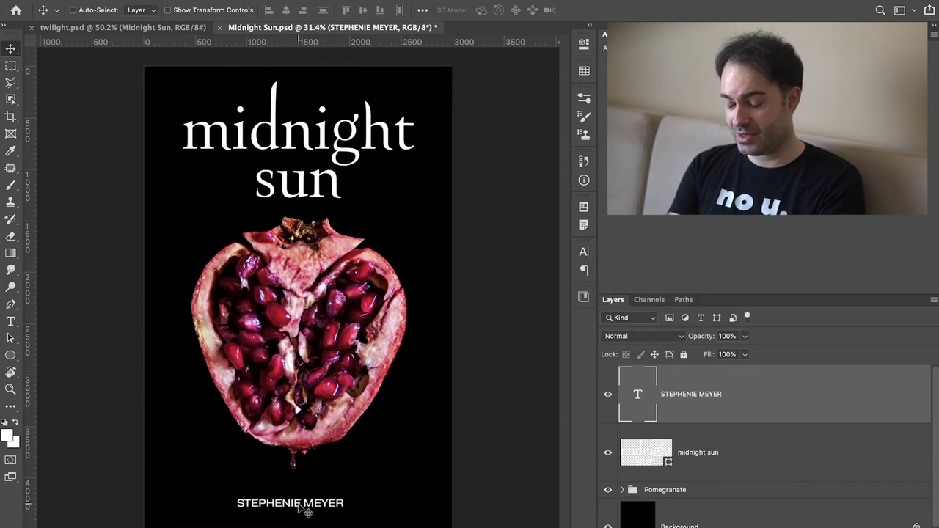
pyautogui.hotkey('ctrl', 't')
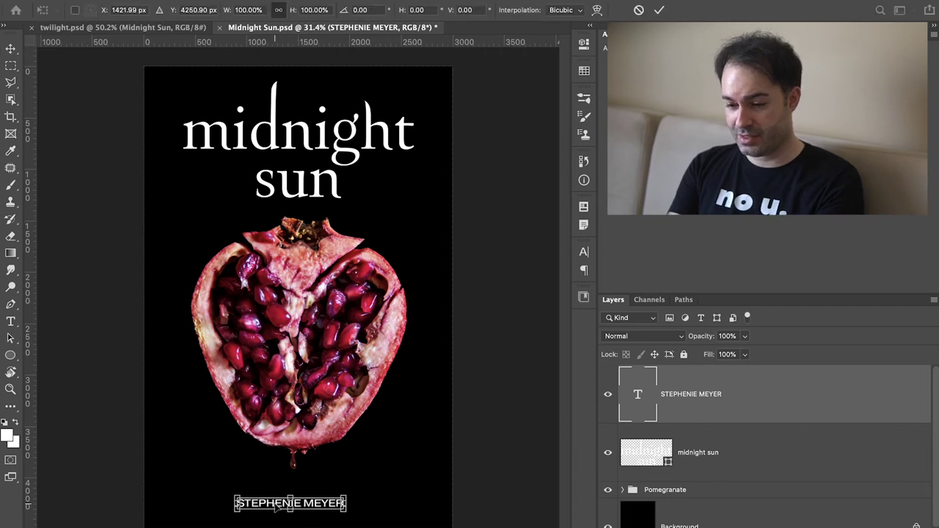
pyautogui.moveTo(235, 497); pyautogui.dragTo(220, 494)
pyautogui.press('Return')
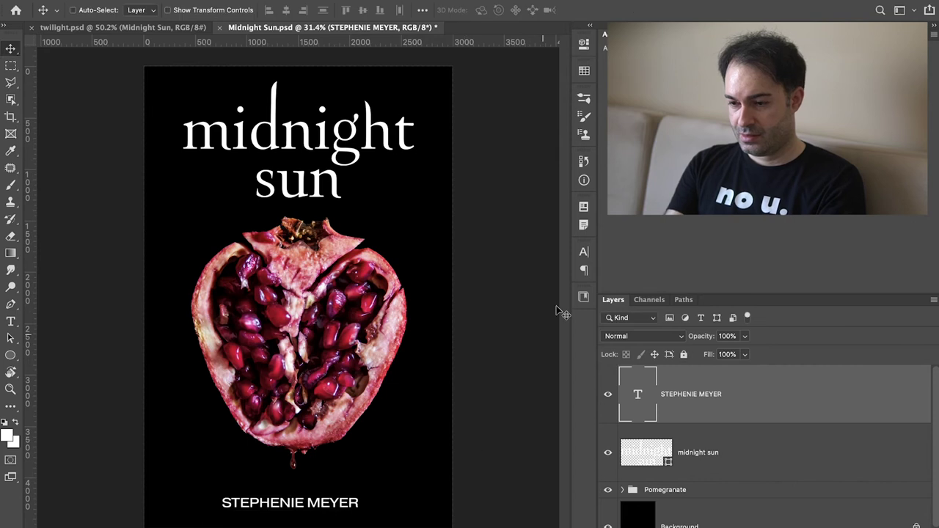
# Set the tracking of the author's name to 150.
pyautogui.click(583, 252)
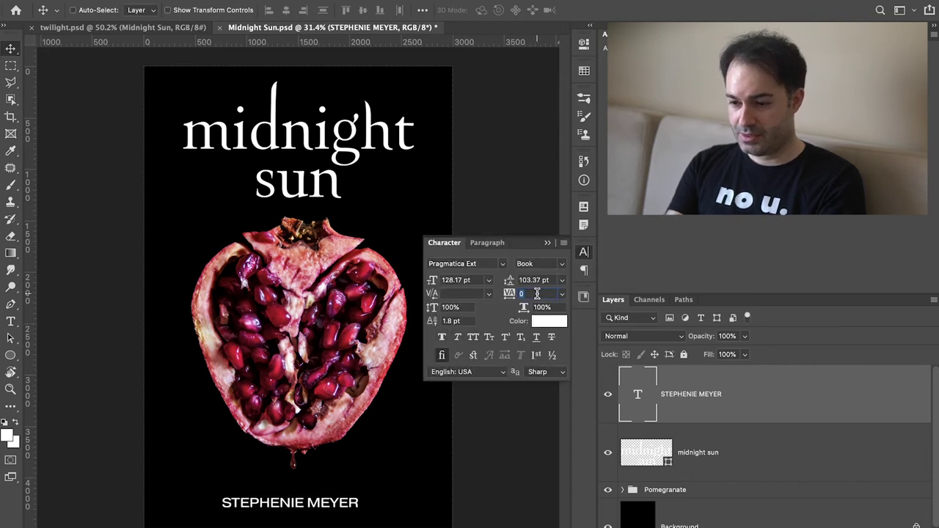
pyautogui.write('150')
pyautogui.press('Return')
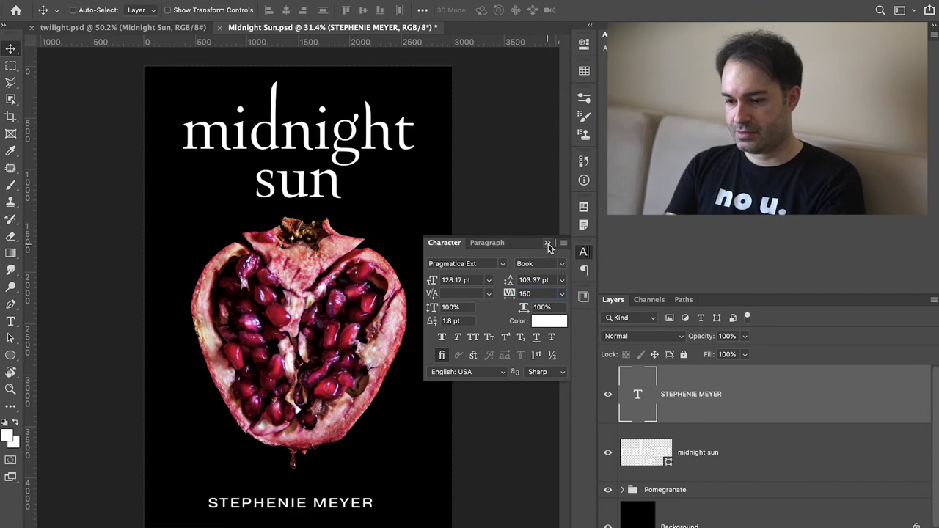
pyautogui.click(547, 243)
# Enlarge the author's name proportionally until it spans about the same width as the word "midnight" in the title.
pyautogui.hotkey('ctrl', 't')
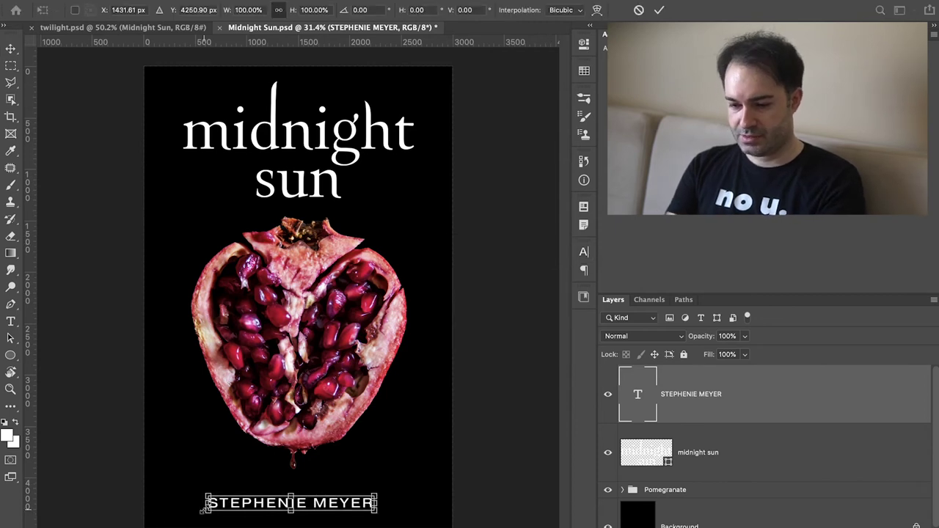
pyautogui.moveTo(207, 503); pyautogui.dragTo(179, 503)
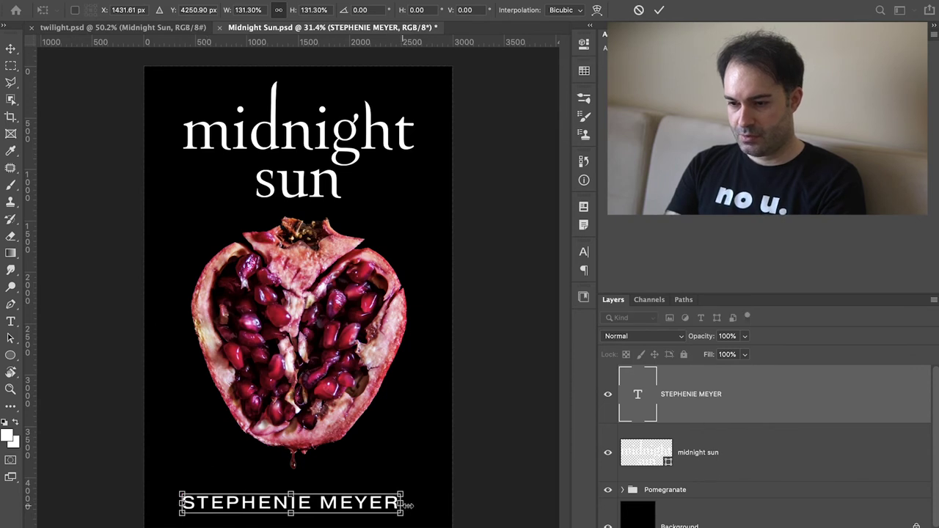
pyautogui.moveTo(402, 504); pyautogui.dragTo(415, 504)
pyautogui.press('Return')
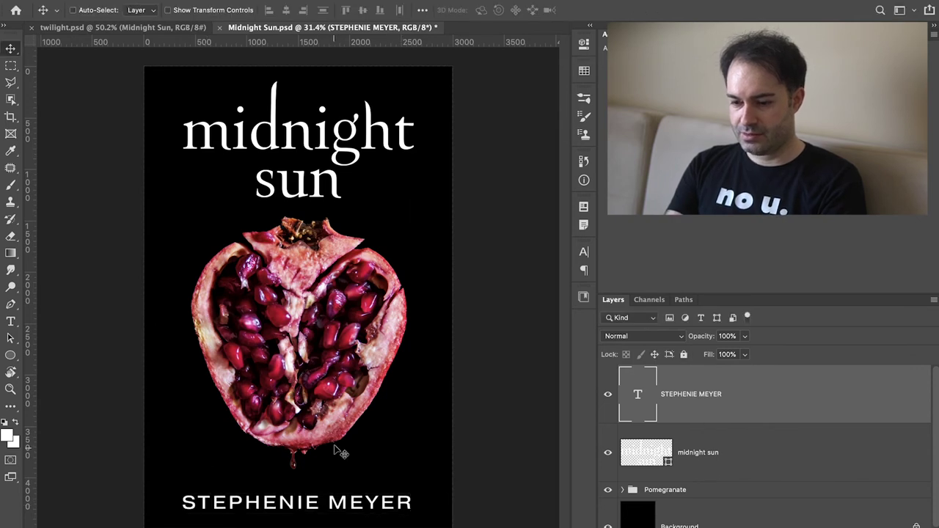
# Compare the layout with the reference cover in twilight.psd, and nudge the author's name slightly up.
pyautogui.click(112, 28)
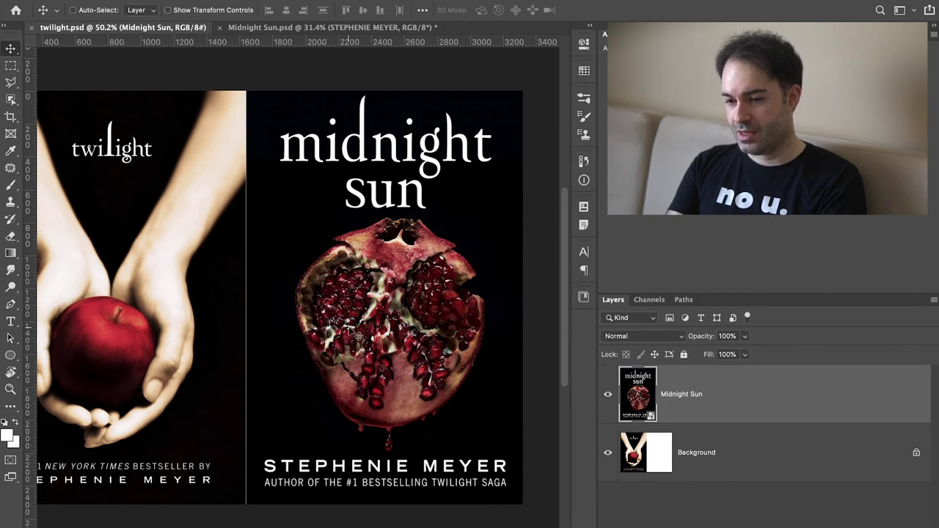
pyautogui.click(304, 28)
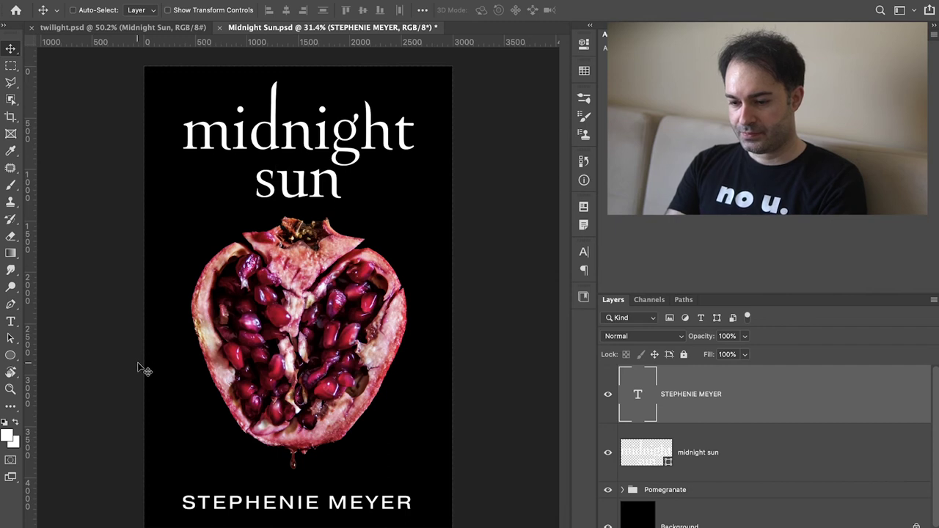
pyautogui.hotkey('shift', 'Up')
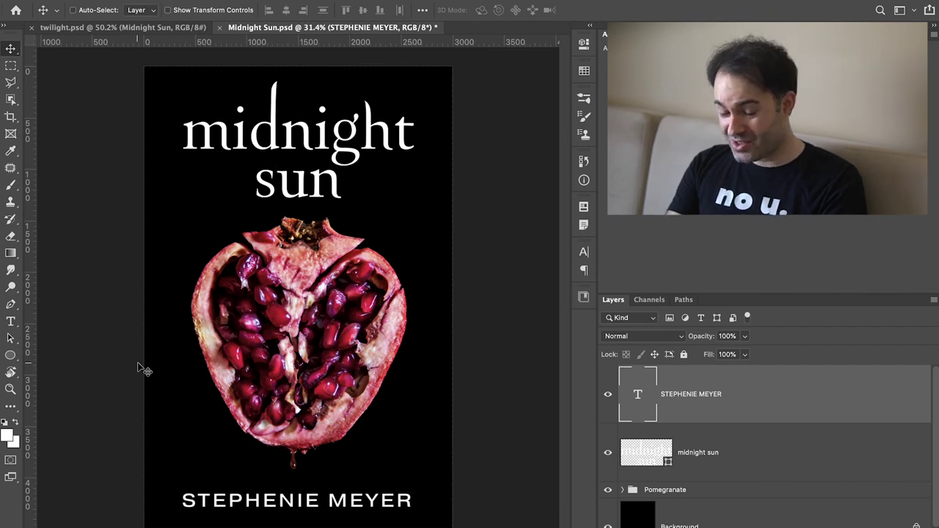
# Scale the author's name down proportionally about its centre to about 85%.
pyautogui.hotkey('ctrl', 't')
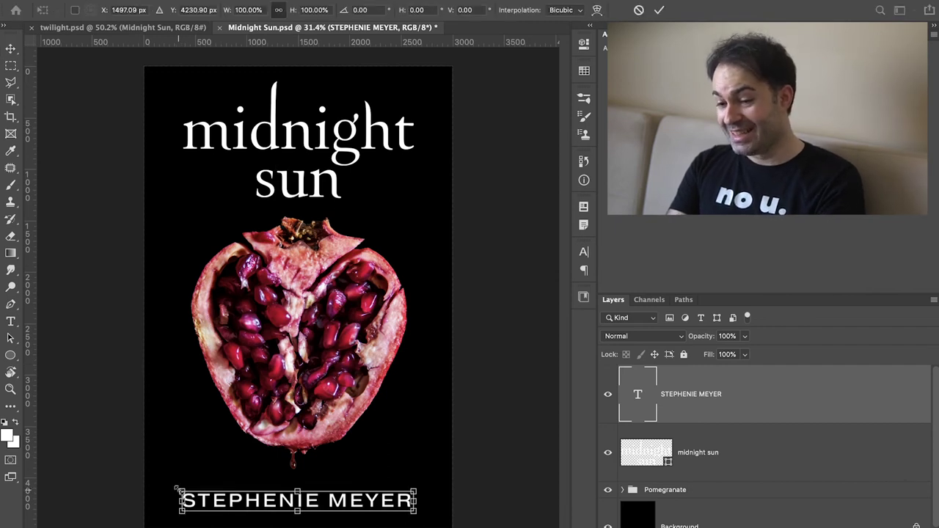
pyautogui.moveTo(182, 501); pyautogui.dragTo(199, 501)
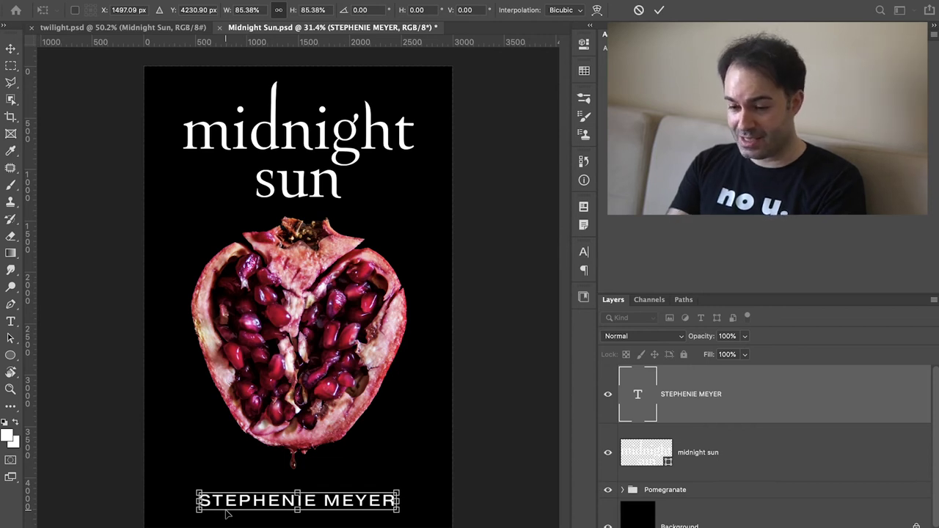
pyautogui.press('Return')
# Nudge the author's name slightly further up and centre it horizontally on the canvas.
pyautogui.press('Up')
pyautogui.press('Up')
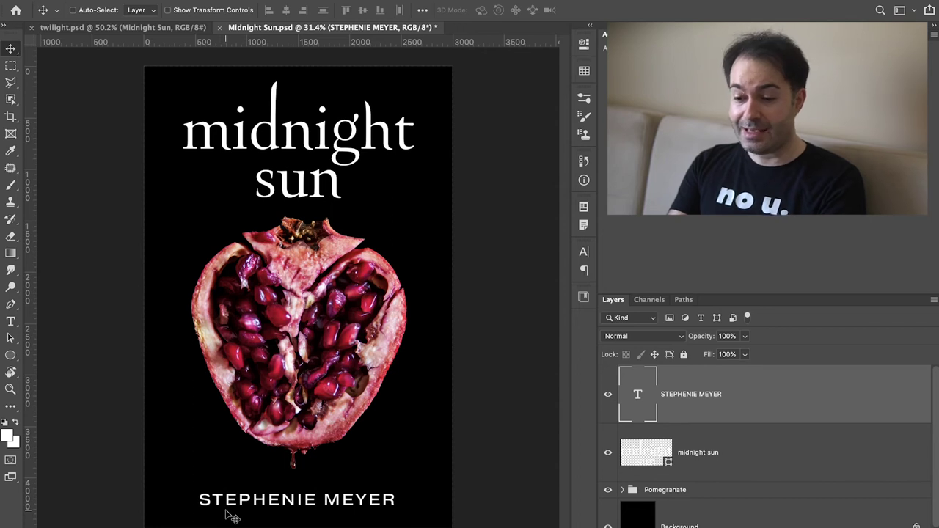
pyautogui.hotkey('ctrl', 'a')
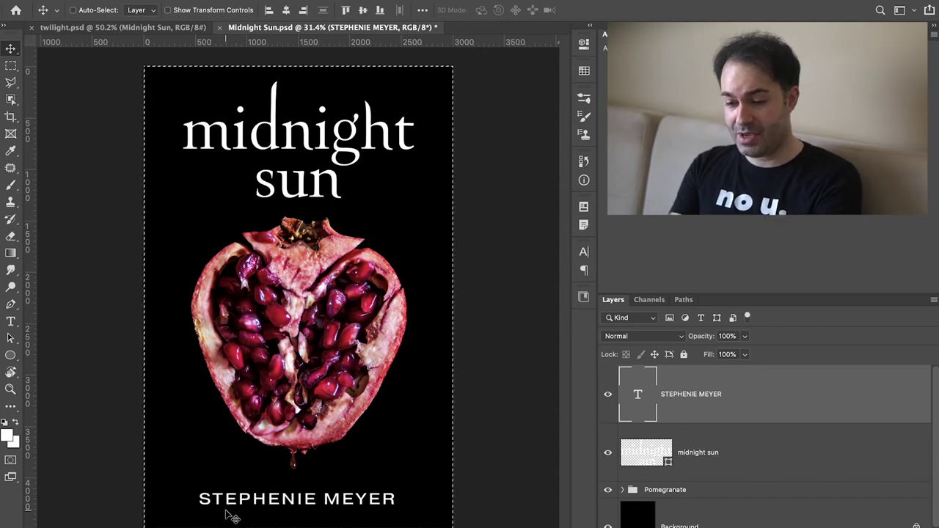
pyautogui.click(287, 10)
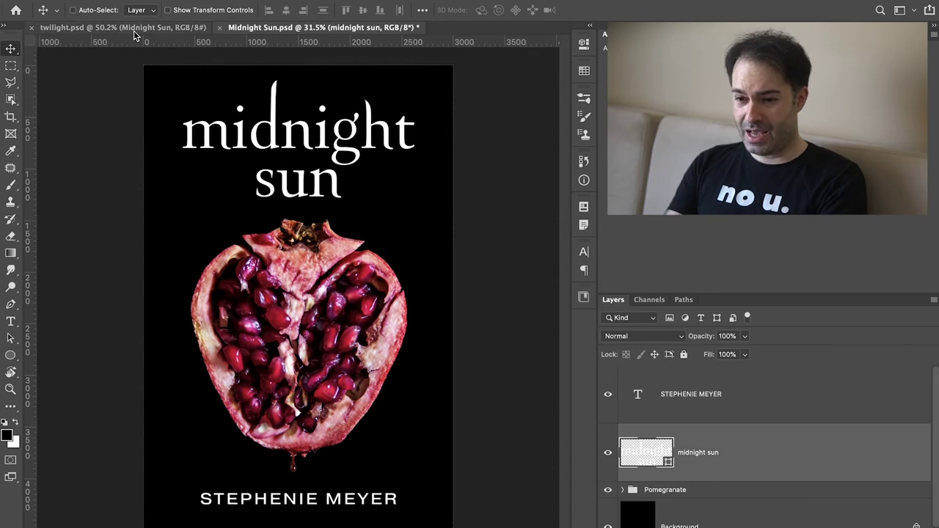
# Compare the cover with the original in twilight.psd, and select the Pomegranate-1 layer inside the Pomegranate group in Midnight Sun.psd.
pyautogui.click(133, 30)
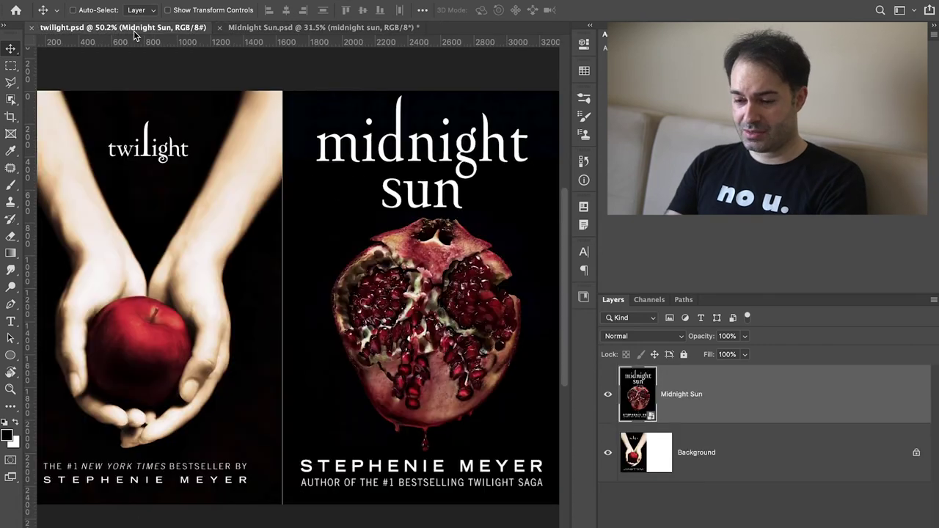
pyautogui.click(253, 28)
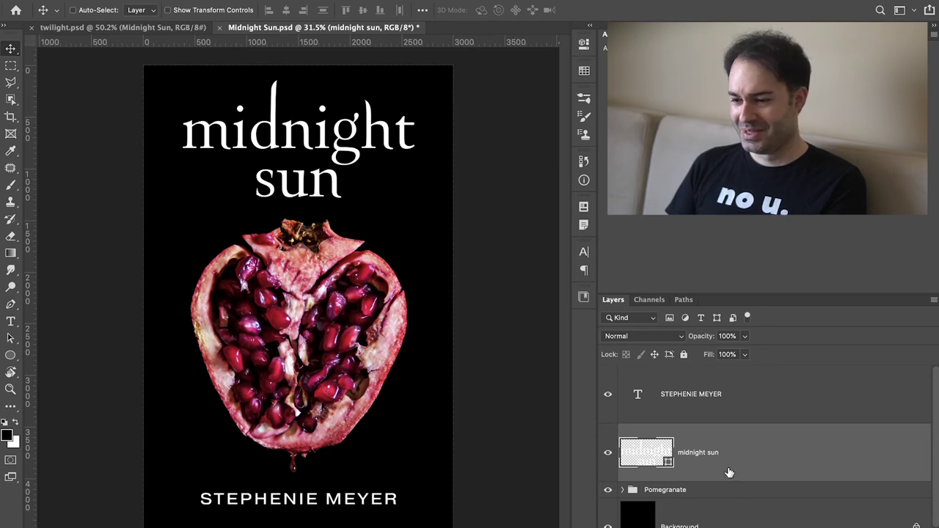
pyautogui.scroll(-1, 731, 473)
pyautogui.click(687, 481)
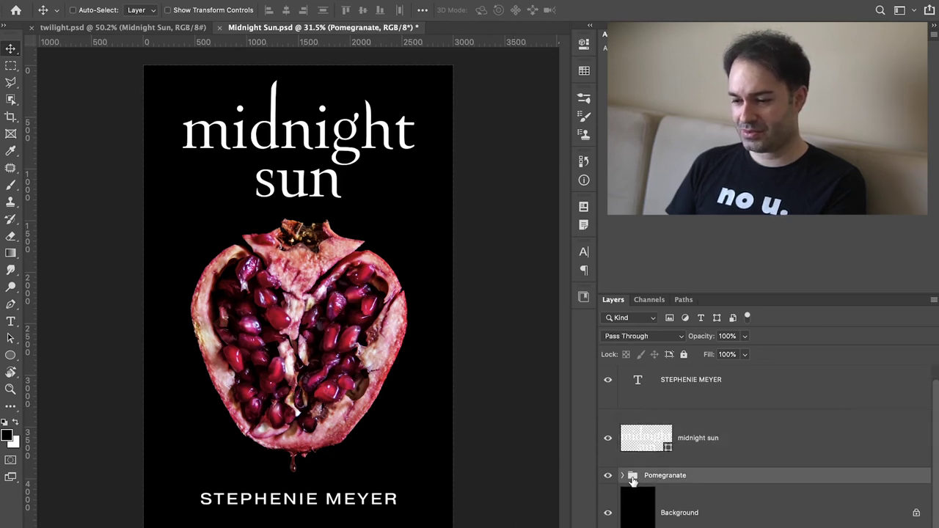
pyautogui.click(622, 475)
pyautogui.scroll(-2, 733, 484)
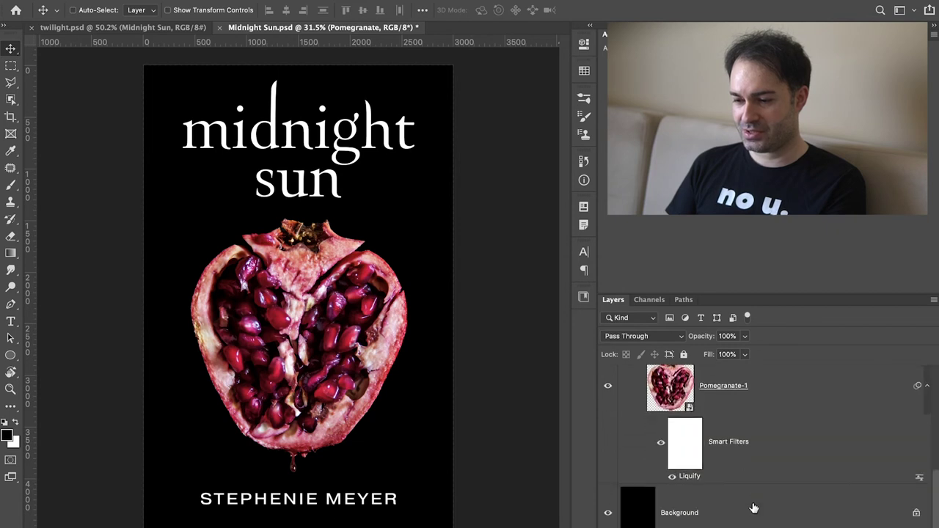
pyautogui.scroll(1, 748, 477)
pyautogui.click(741, 444)
# Sharpen the Pomegranate-1 layer with an Unsharp Mask smart filter at an amount of 129% and a radius of 3.5 pixels.
pyautogui.click(305, 0)
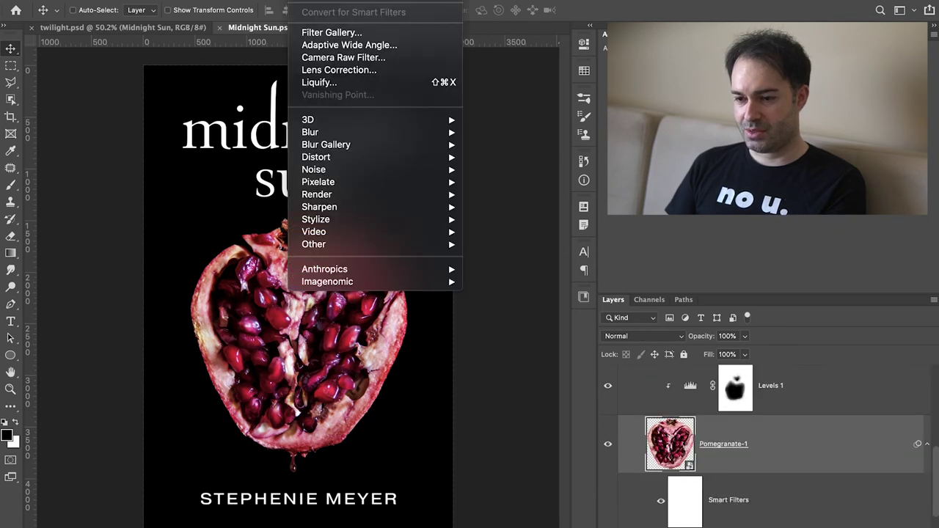
pyautogui.moveTo(367, 210)
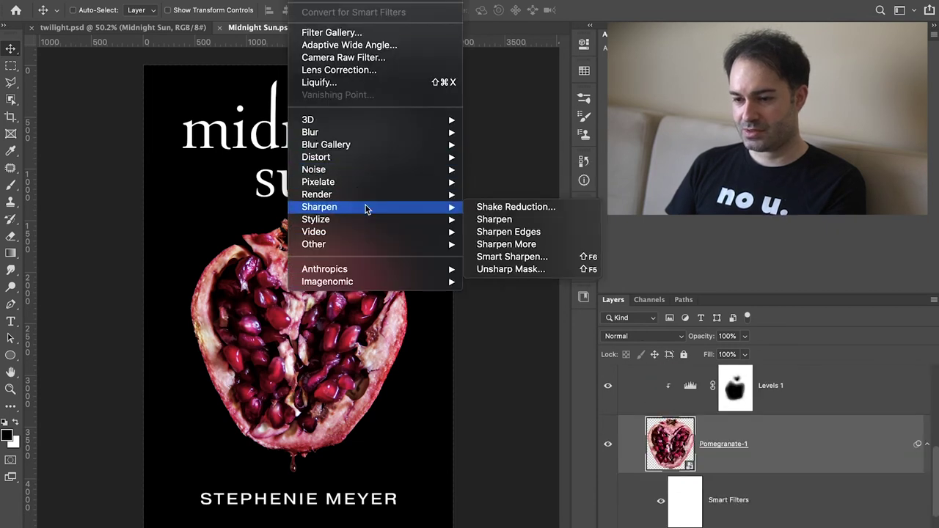
pyautogui.click(515, 269)
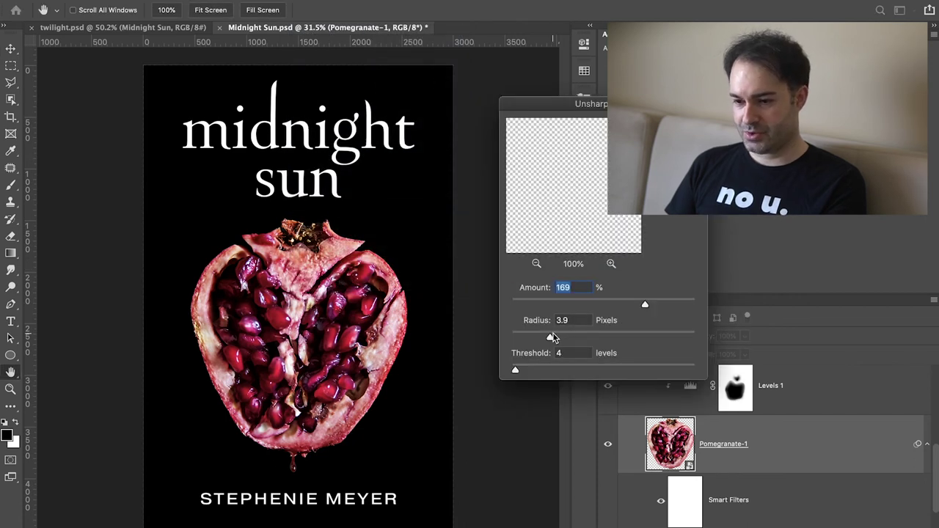
pyautogui.moveTo(644, 307); pyautogui.dragTo(627, 306)
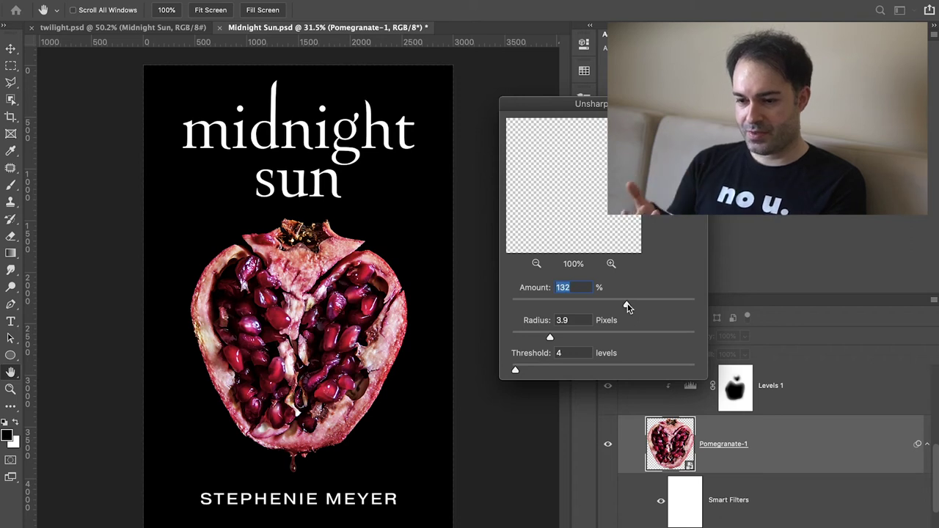
pyautogui.moveTo(628, 306); pyautogui.dragTo(616, 306)
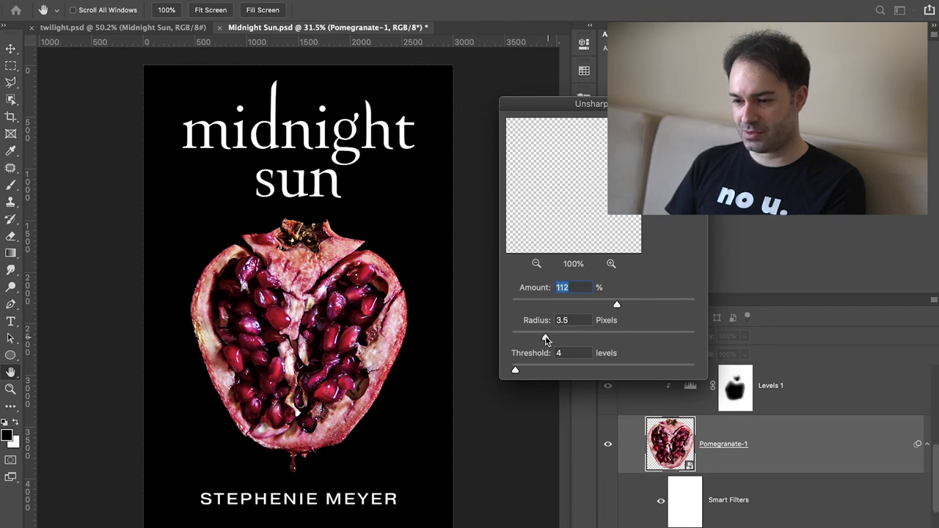
pyautogui.press('Tab')
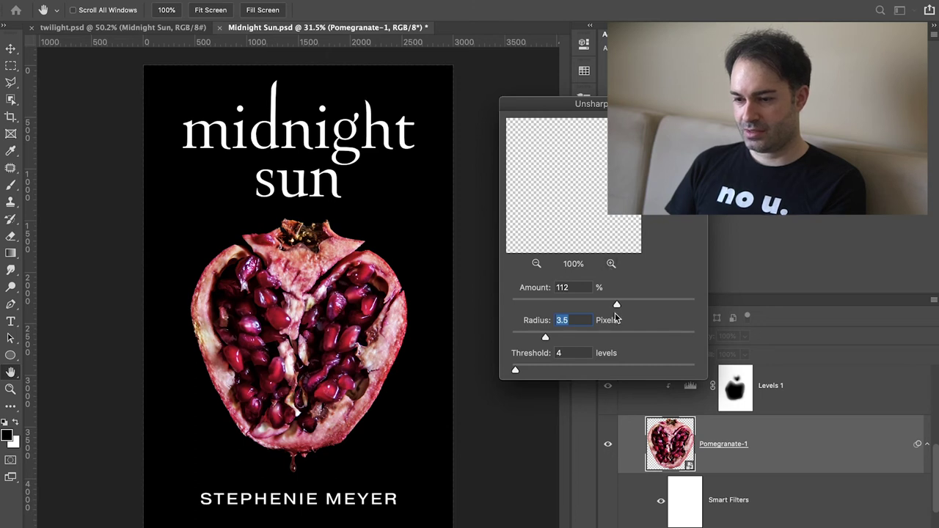
pyautogui.moveTo(620, 306); pyautogui.dragTo(626, 306)
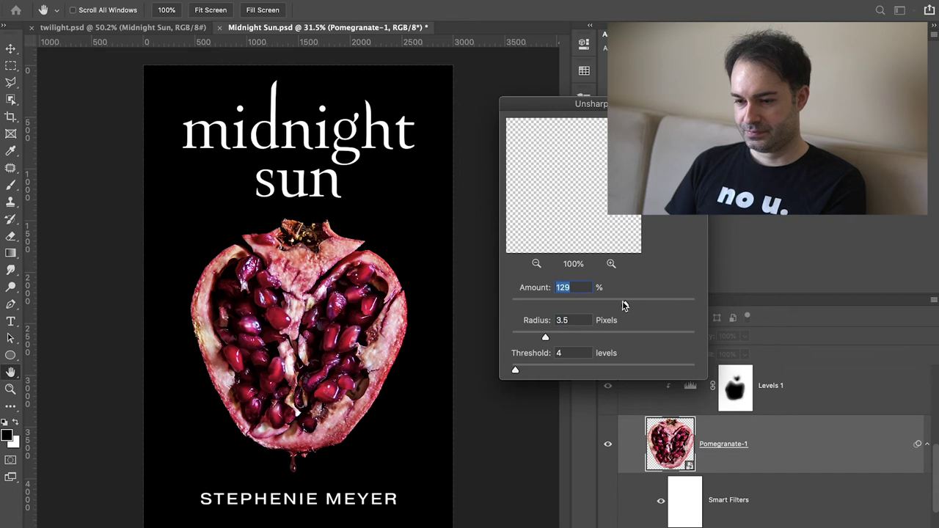
pyautogui.press('Return')
pyautogui.press('v')
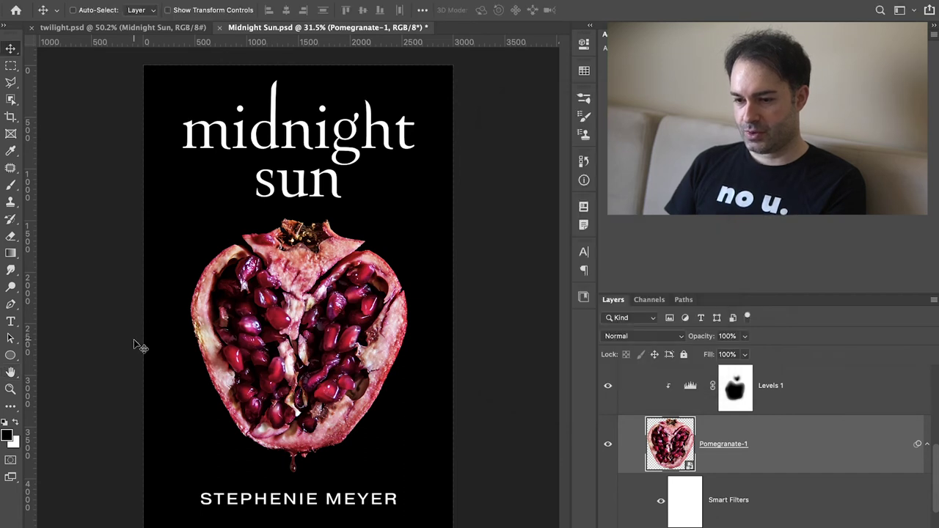
# Scale the placed Pomegranate - White photo in Untitled-1 proportionally to about 400% so it fits the canvas.
pyautogui.hotkey('ctrl', '0')
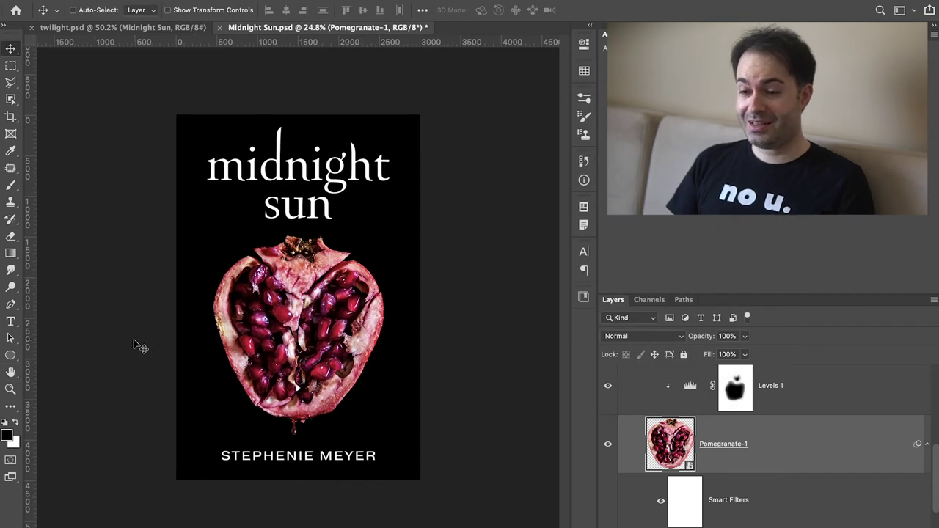
pyautogui.hotkey('ctrl', '+')
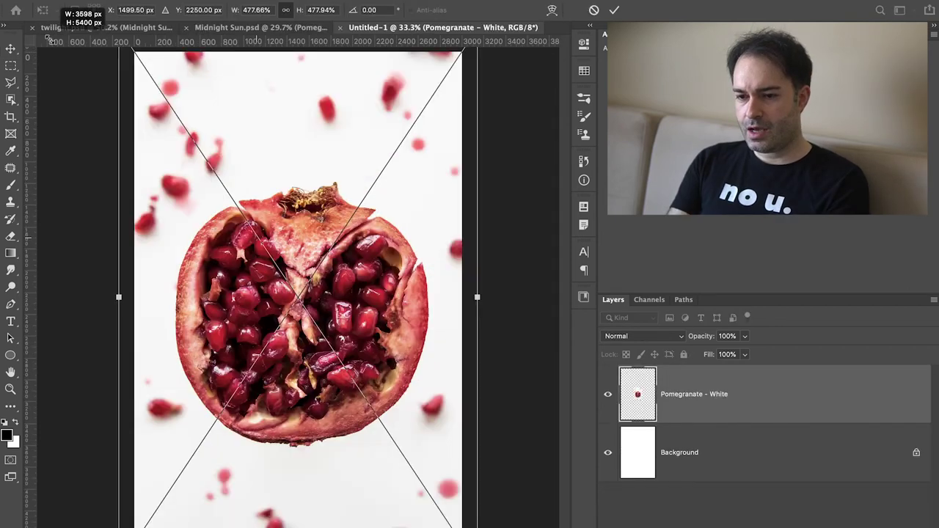
pyautogui.moveTo(99, 81)
pyautogui.mouseDown()
pyautogui.moveTo(109, 95)
pyautogui.moveTo(91, 79)
pyautogui.moveTo(104, 94)
pyautogui.mouseUp()
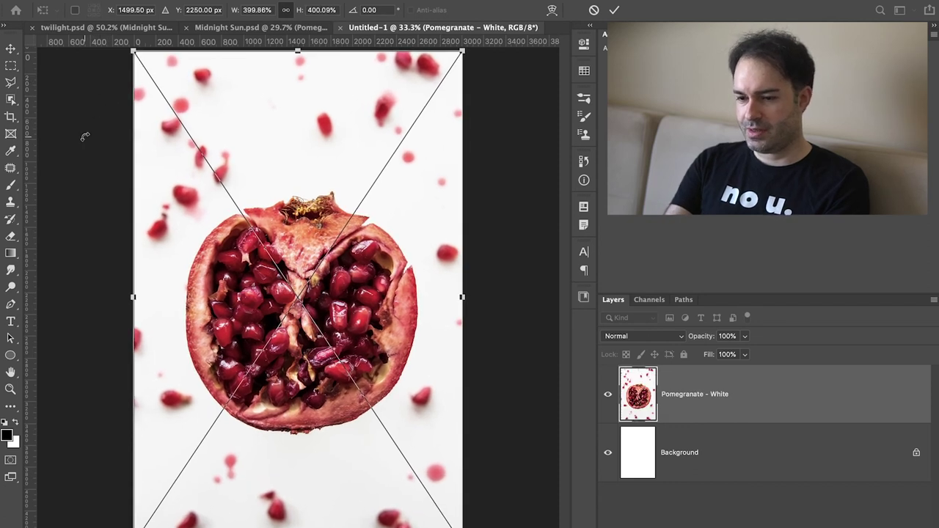
pyautogui.press('Return')
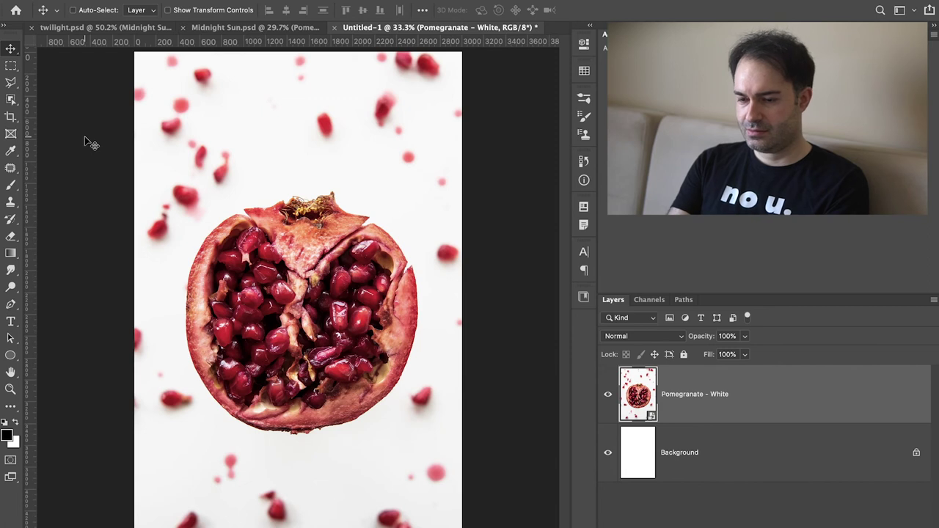
pyautogui.hotkey('ctrl', '0')
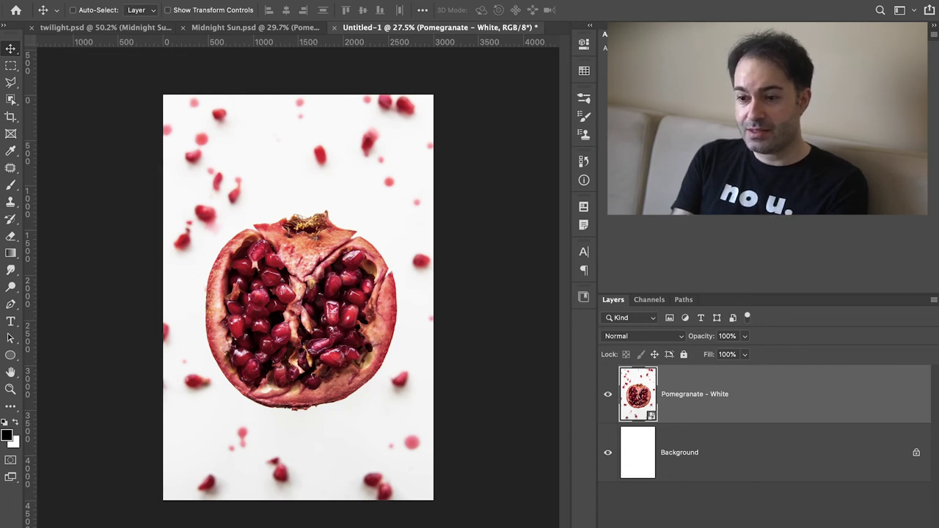
# Use Liquify to push the pomegranate's lower sides inward into a heart shape and reconstruct the distorted photo edges.
pyautogui.click(297, 1)
pyautogui.click(341, 86)
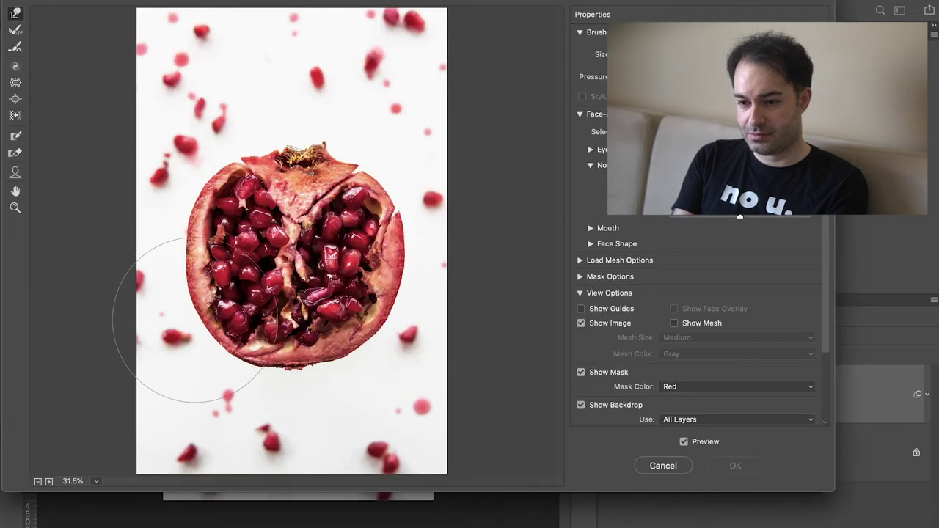
pyautogui.moveTo(196, 343)
pyautogui.mouseDown()
pyautogui.moveTo(219, 356)
pyautogui.moveTo(184, 301)
pyautogui.moveTo(196, 298)
pyautogui.moveTo(365, 349)
pyautogui.moveTo(355, 226)
pyautogui.moveTo(283, 218)
pyautogui.moveTo(233, 308)
pyautogui.moveTo(196, 276)
pyautogui.moveTo(310, 347)
pyautogui.moveTo(212, 286)
pyautogui.moveTo(370, 267)
pyautogui.moveTo(353, 235)
pyautogui.moveTo(290, 199)
pyautogui.moveTo(294, 165)
pyautogui.moveTo(232, 211)
pyautogui.moveTo(226, 345)
pyautogui.moveTo(342, 326)
pyautogui.moveTo(317, 391)
pyautogui.moveTo(261, 402)
pyautogui.moveTo(225, 365)
pyautogui.moveTo(213, 335)
pyautogui.mouseUp()
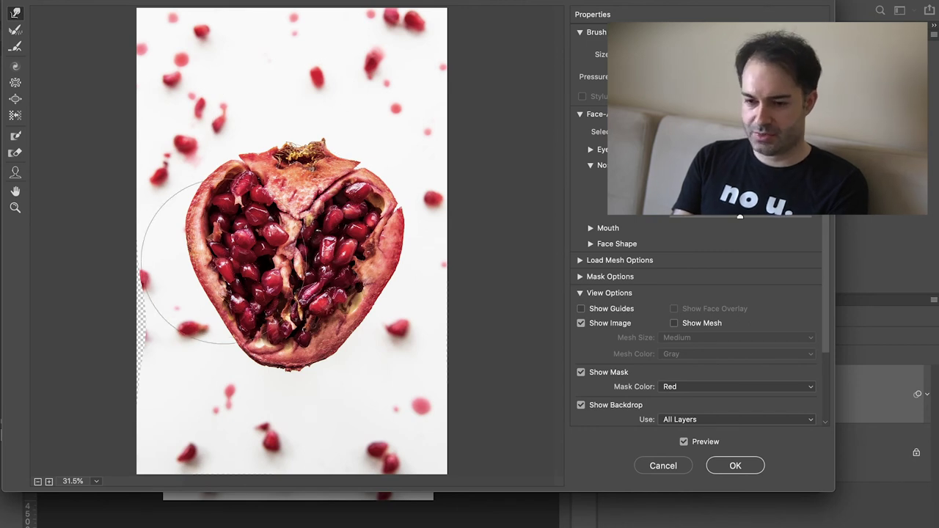
pyautogui.click(15, 32)
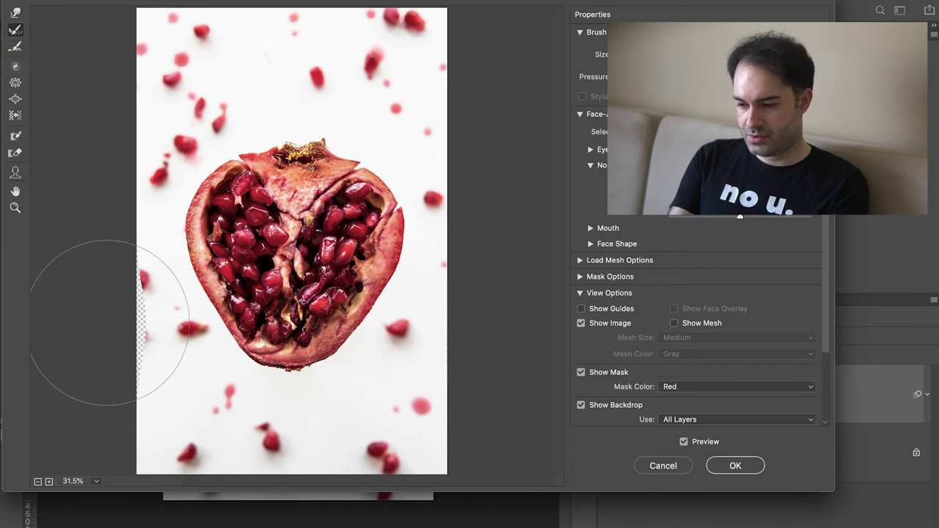
pyautogui.moveTo(107, 323)
pyautogui.mouseDown()
pyautogui.moveTo(117, 264)
pyautogui.moveTo(126, 354)
pyautogui.moveTo(118, 250)
pyautogui.moveTo(118, 351)
pyautogui.moveTo(115, 270)
pyautogui.moveTo(122, 296)
pyautogui.moveTo(124, 277)
pyautogui.moveTo(126, 391)
pyautogui.moveTo(113, 261)
pyautogui.moveTo(137, 460)
pyautogui.moveTo(196, 489)
pyautogui.moveTo(438, 470)
pyautogui.moveTo(462, 237)
pyautogui.moveTo(423, 345)
pyautogui.moveTo(405, 341)
pyautogui.moveTo(405, 364)
pyautogui.moveTo(363, 415)
pyautogui.moveTo(201, 399)
pyautogui.moveTo(185, 352)
pyautogui.moveTo(367, 464)
pyautogui.moveTo(282, 444)
pyautogui.moveTo(163, 447)
pyautogui.mouseUp()
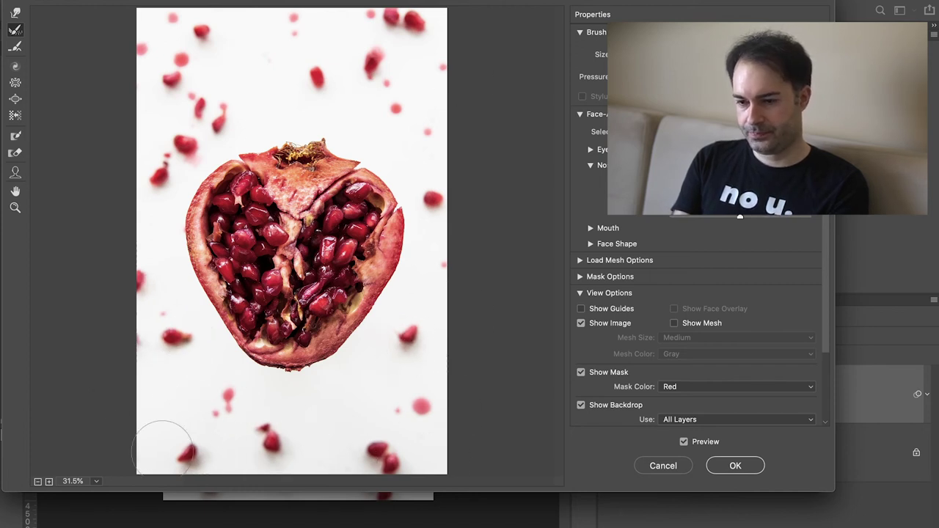
pyautogui.click(739, 466)
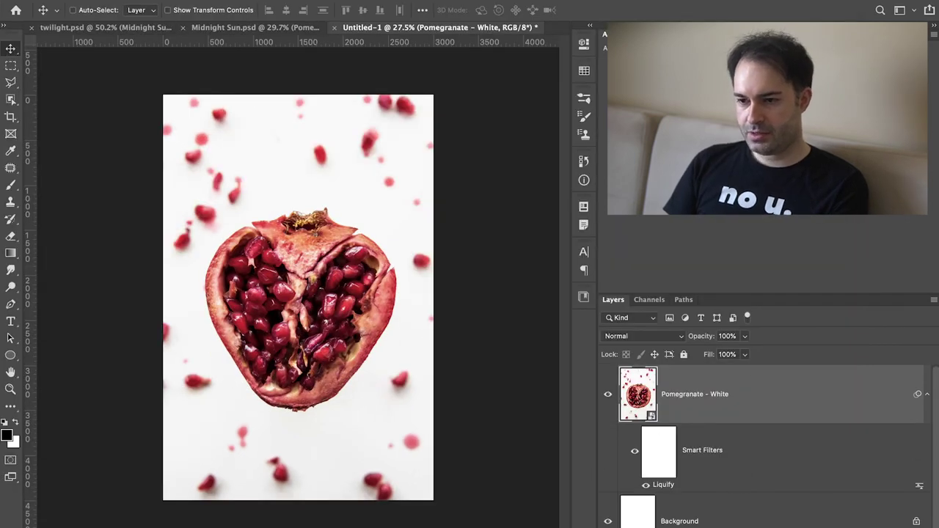
# Sharpen the Pomegranate - White layer with an Unsharp Mask at 120% amount, 3.5 pixels radius and 4 levels threshold.
pyautogui.click(304, 1)
pyautogui.moveTo(350, 208)
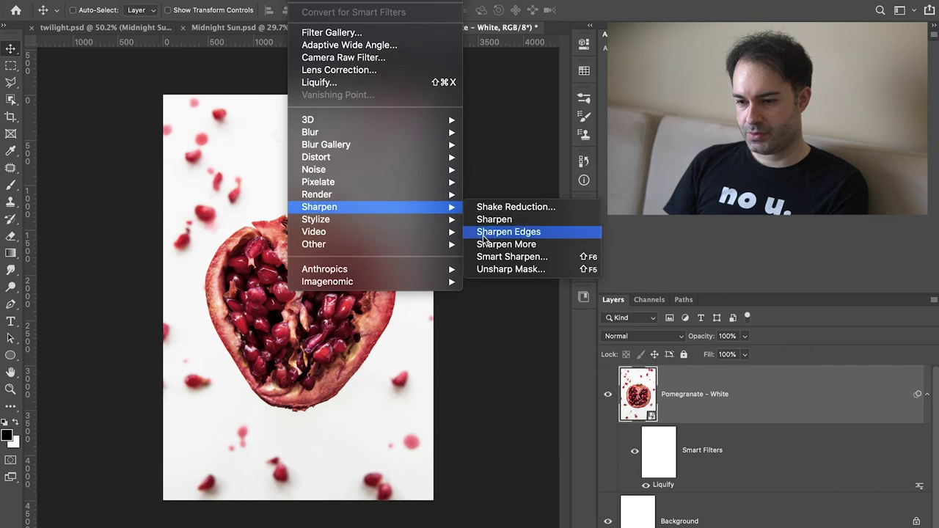
pyautogui.click(500, 269)
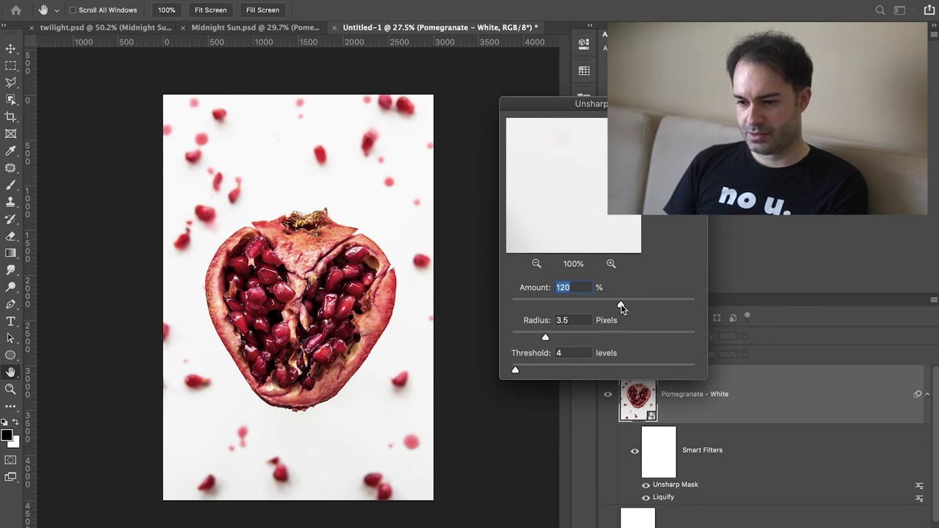
pyautogui.press('Return')
# Paint black around the pomegranate on the smart filter mask with a soft 1400 px brush at 100% opacity.
pyautogui.click(660, 456)
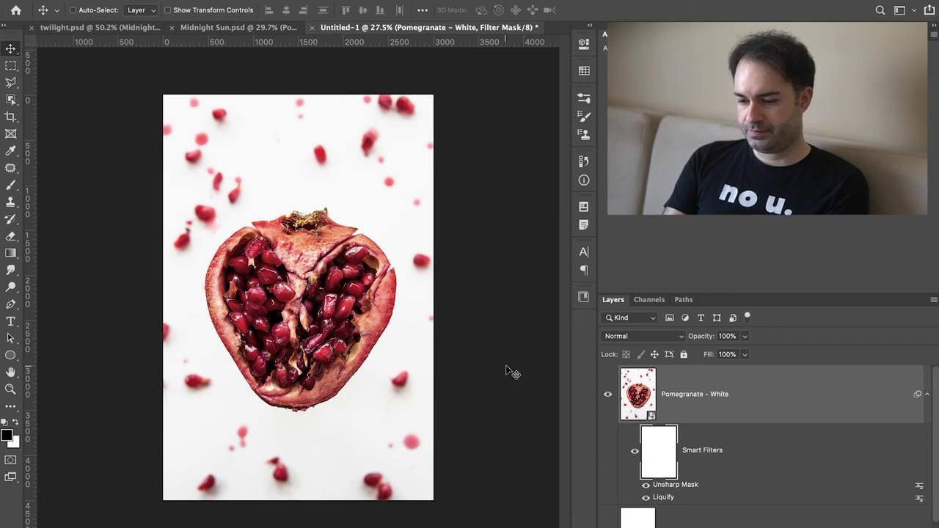
pyautogui.press('b')
pyautogui.press(']')
pyautogui.press(']')
pyautogui.press(']')
pyautogui.press(']')
pyautogui.press(']')
pyautogui.press(']')
pyautogui.press(']')
pyautogui.moveTo(436, 130)
pyautogui.mouseDown()
pyautogui.moveTo(408, 105)
pyautogui.moveTo(398, 115)
pyautogui.moveTo(360, 115)
pyautogui.moveTo(163, 98)
pyautogui.moveTo(168, 120)
pyautogui.moveTo(183, 109)
pyautogui.mouseUp()
pyautogui.press('0')
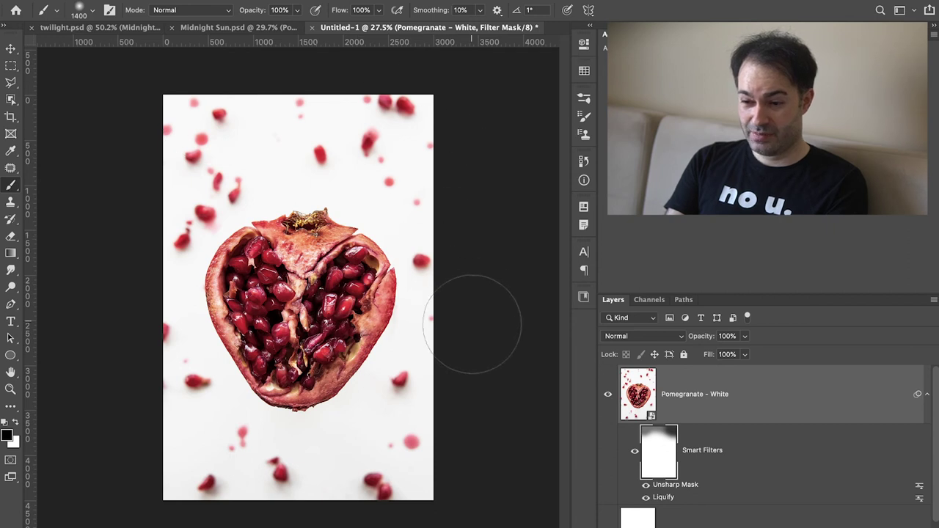
pyautogui.moveTo(136, 178)
pyautogui.mouseDown()
pyautogui.moveTo(184, 125)
pyautogui.moveTo(385, 96)
pyautogui.mouseUp()
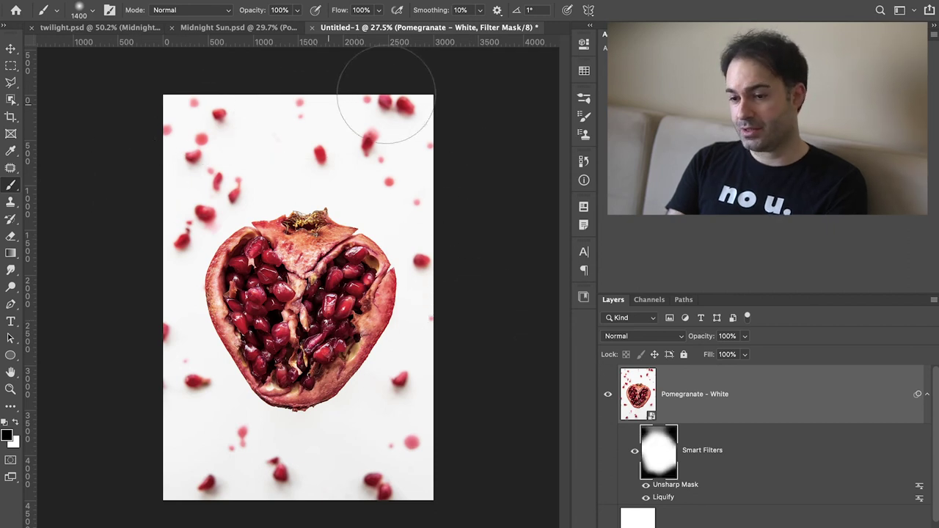
# Add the Blood drop image to Untitled-1 and place it directly beneath the pomegranate's lowest point.
pyautogui.hotkey('ctrl', 'v')
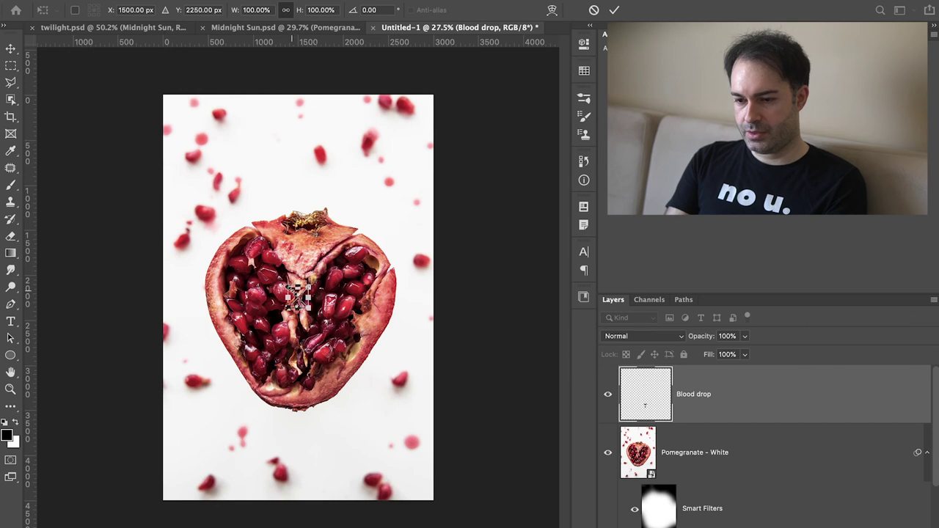
pyautogui.moveTo(297, 297); pyautogui.dragTo(297, 419)
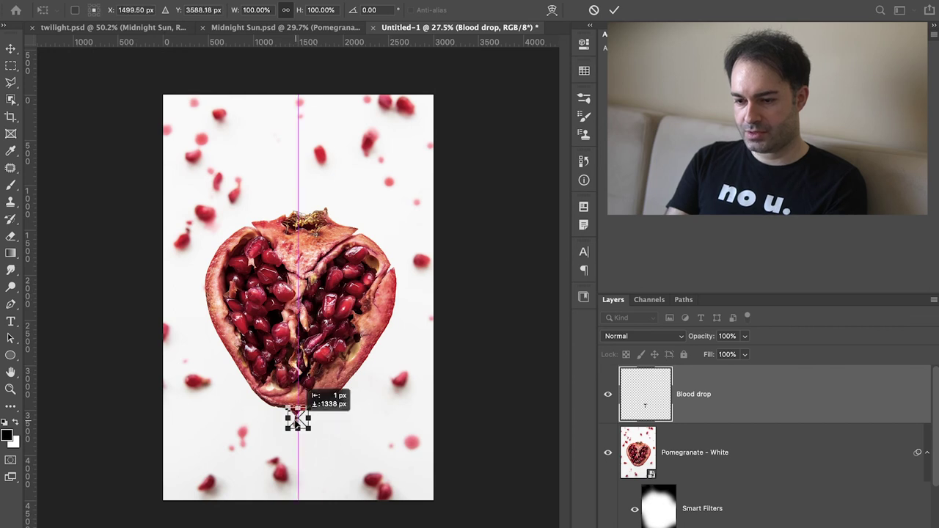
pyautogui.scroll(3, 319, 438)
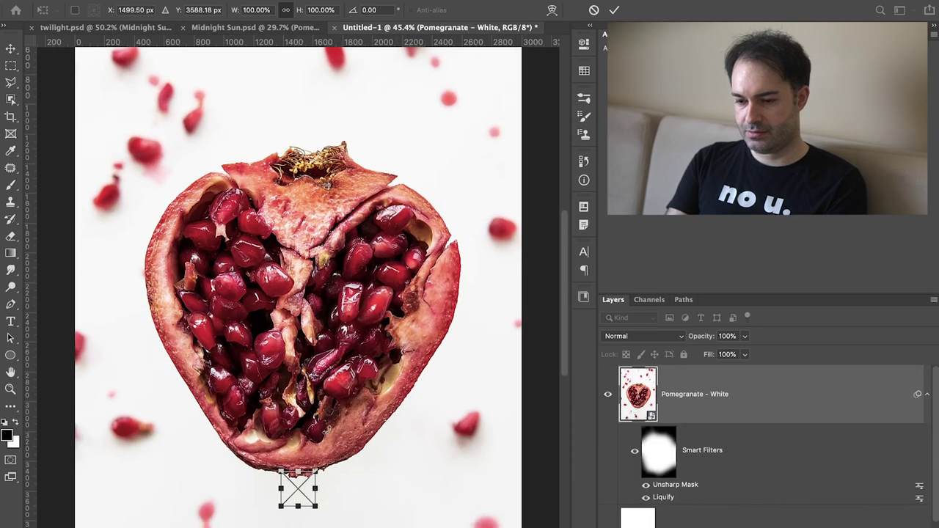
pyautogui.press('Return')
pyautogui.press('b')
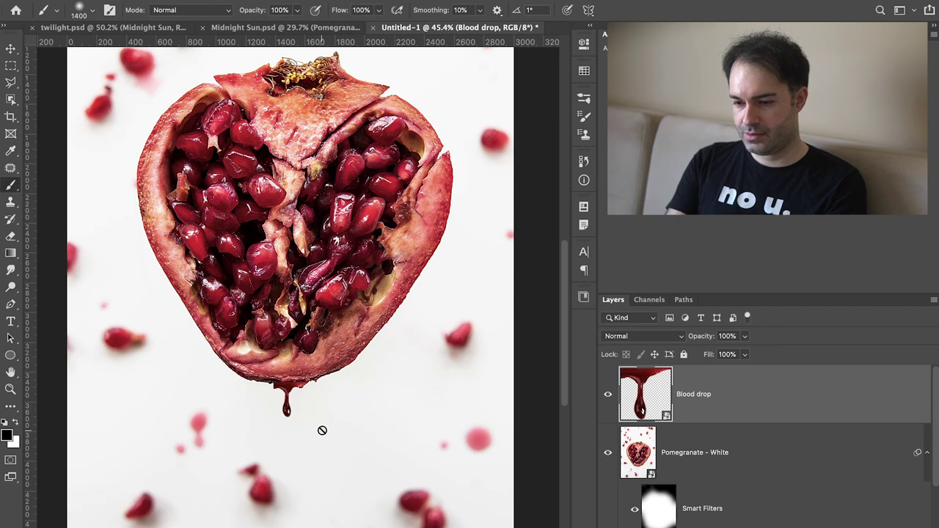
# Add a layer mask to the Blood drop and blend its upper edge into the pomegranate with a 100 px brush at 70% opacity.
pyautogui.scroll(2, 322, 431)
pyautogui.press('v')
pyautogui.hotkey('ctrl', 'shift', 'm')
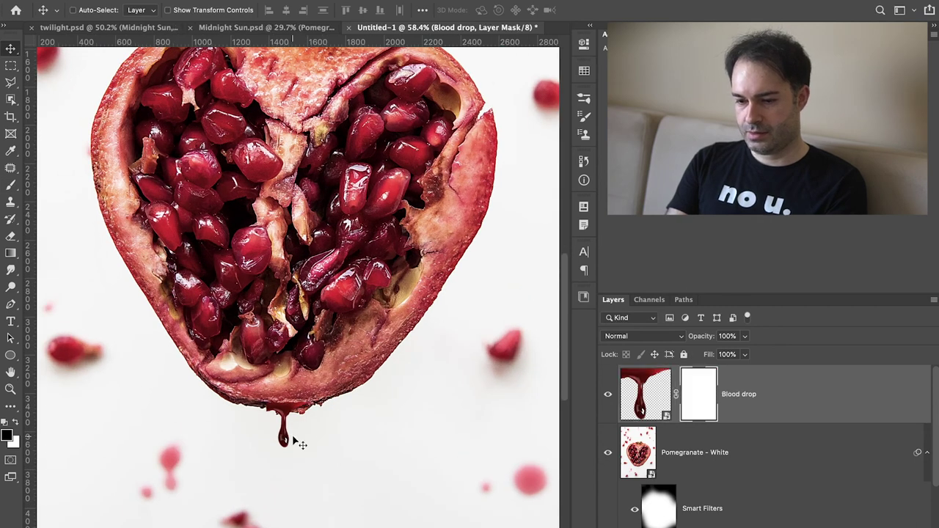
pyautogui.scroll(3, 298, 443)
pyautogui.press('b')
pyautogui.press('[')
pyautogui.press('[')
pyautogui.press('[')
pyautogui.press('[')
pyautogui.press('[')
pyautogui.press('[')
pyautogui.press('[')
pyautogui.press('[')
pyautogui.press('[')
pyautogui.press('[')
pyautogui.press('[')
pyautogui.press('[')
pyautogui.press('[')
pyautogui.press('[')
pyautogui.press('[')
pyautogui.press('[')
pyautogui.press('[')
pyautogui.press('7')
pyautogui.moveTo(297, 473); pyautogui.dragTo(249, 469)
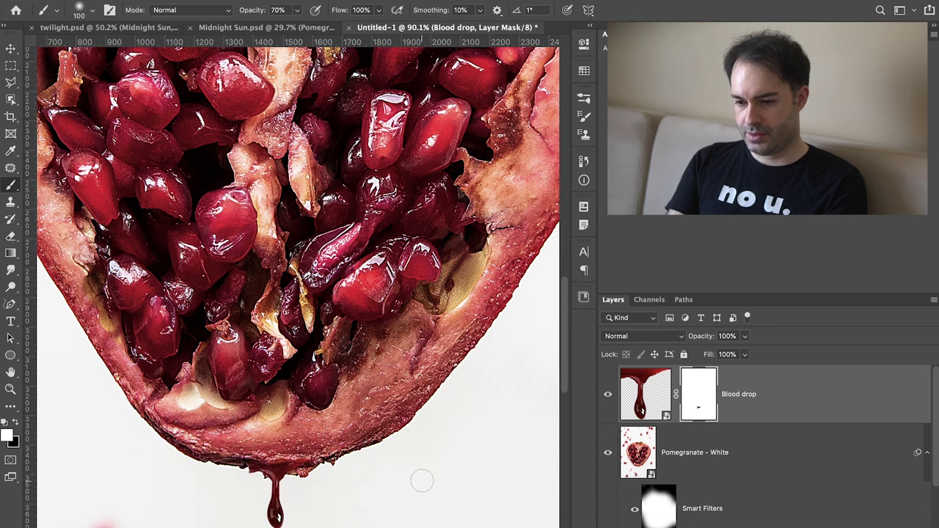
pyautogui.scroll(-5, 260, 492)
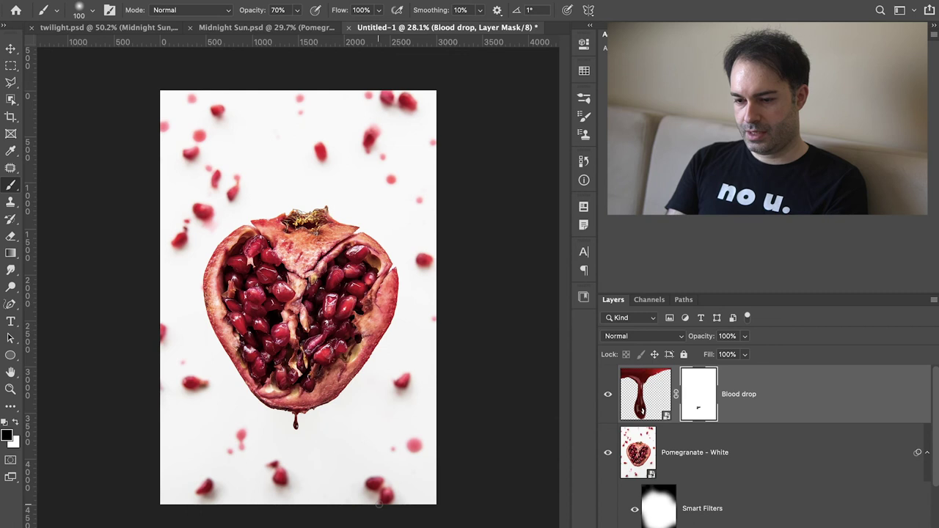
pyautogui.scroll(2, 379, 505)
pyautogui.scroll(-2, 379, 505)
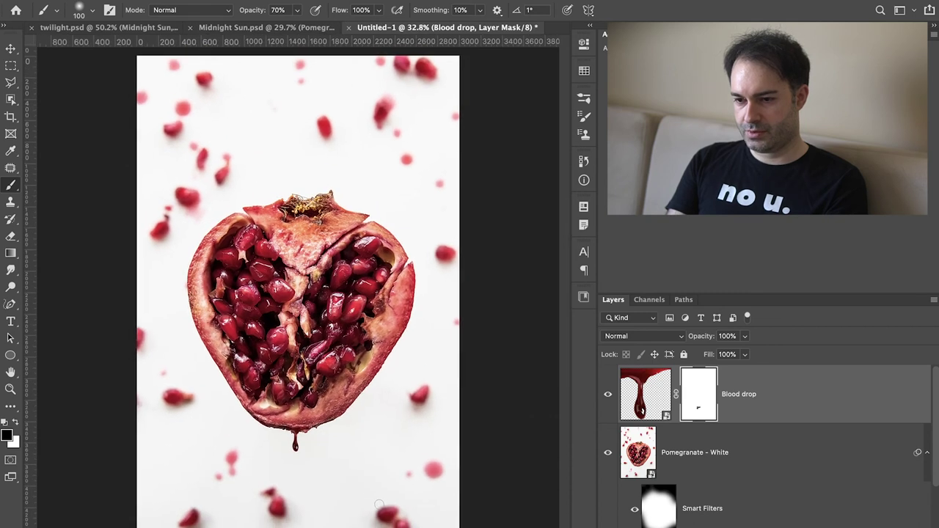
pyautogui.scroll(-1, 384, 497)
# Group the author's name and title layers of Midnight Sun.psd as "Text" and copy the group above Blood drop in Untitled-1.
pyautogui.click(645, 394)
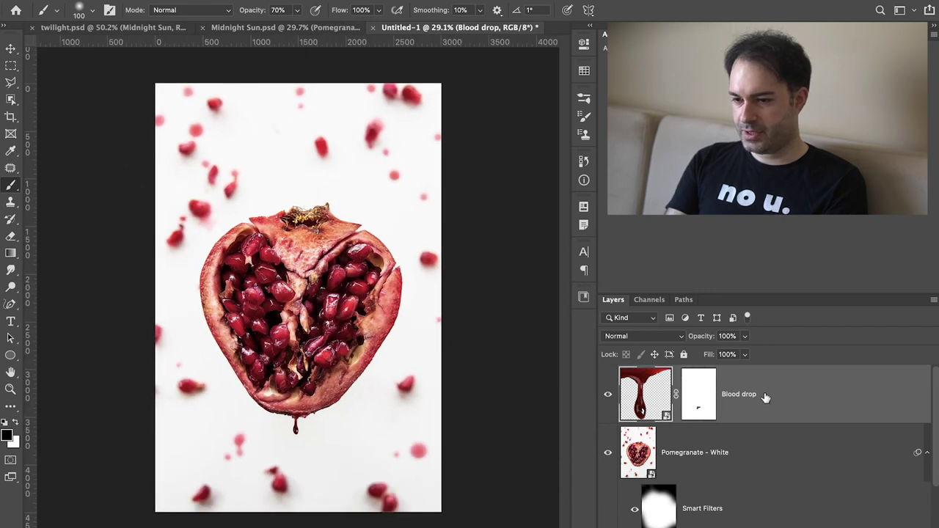
pyautogui.click(289, 29)
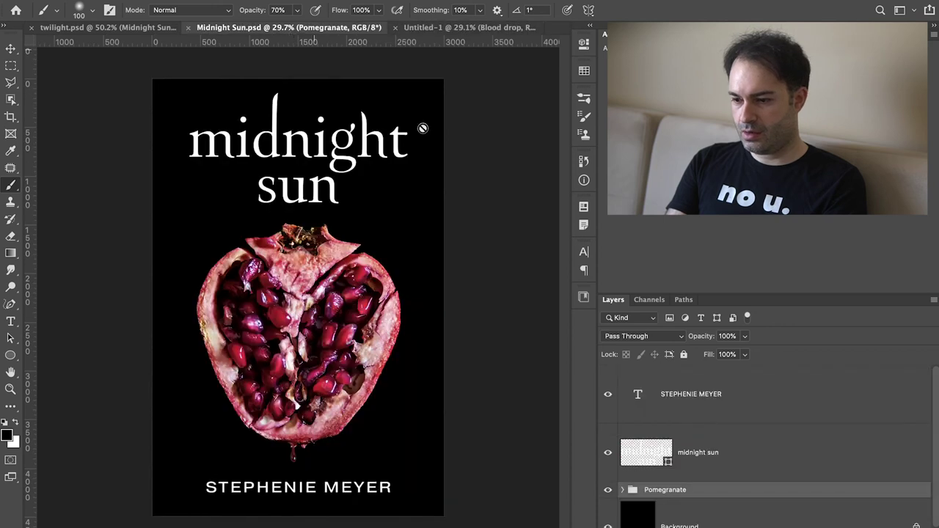
pyautogui.click(749, 412)
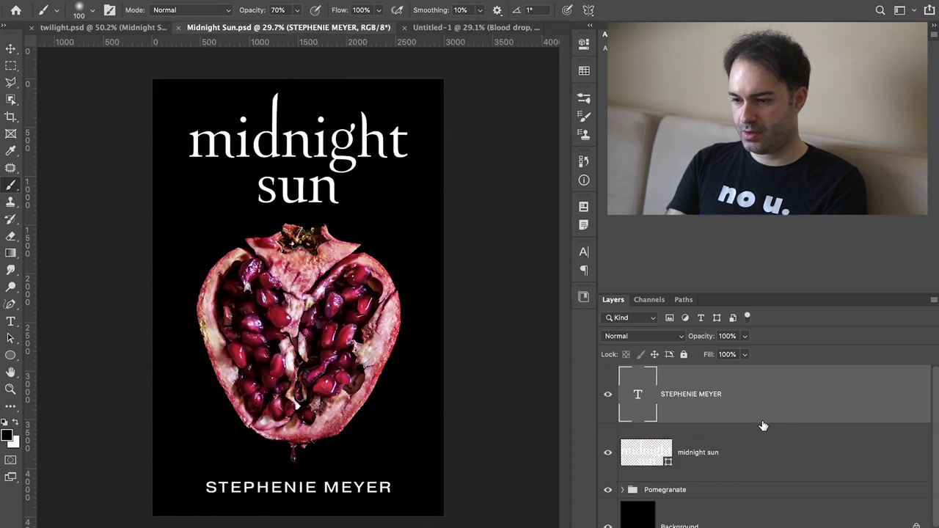
pyautogui.keyDown('shift'); pyautogui.click(779, 452); pyautogui.keyUp('shift')
pyautogui.hotkey('ctrl', 'g')
pyautogui.doubleClick(651, 373)
pyautogui.write('Text')
pyautogui.press('Return')
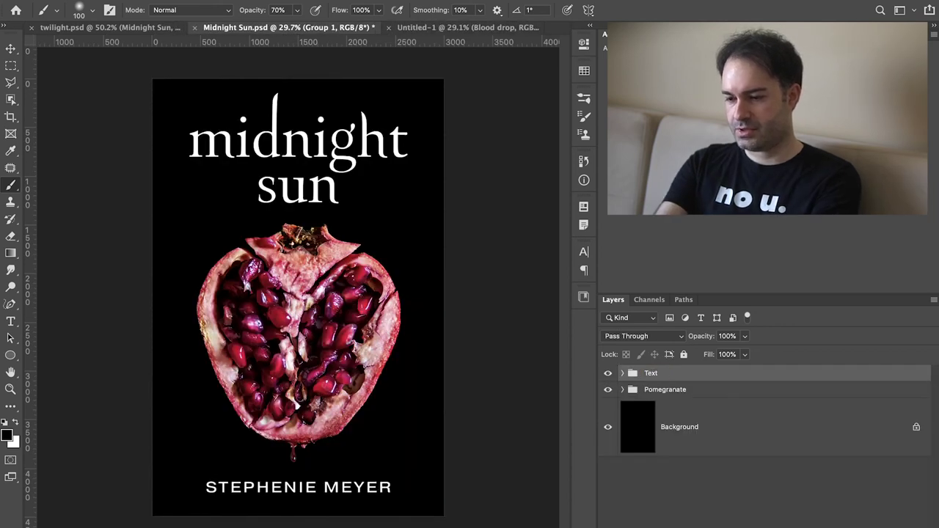
pyautogui.click(459, 27)
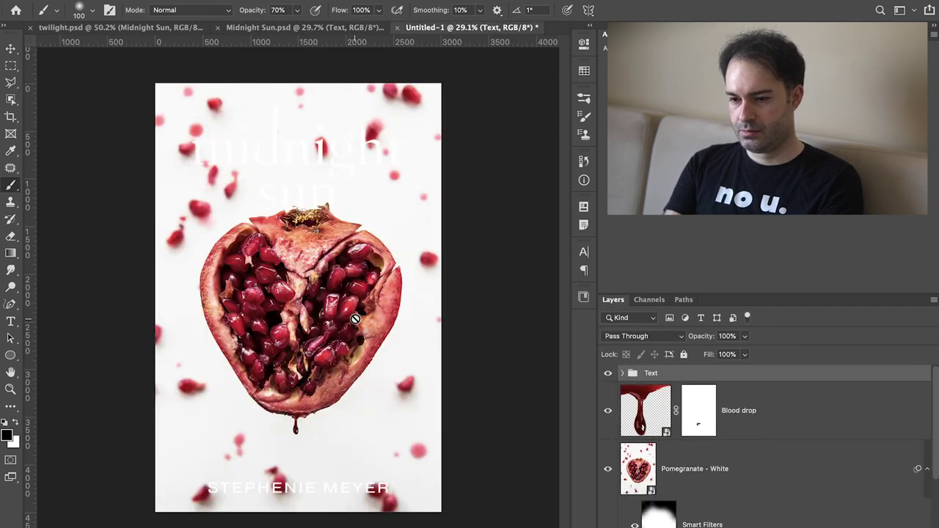
# Enlarge the Pomegranate - White photo slightly downwards so the fruit sits lower beneath the title.
pyautogui.keyDown('ctrl'); pyautogui.click(344, 233); pyautogui.keyUp('ctrl')
pyautogui.hotkey('ctrl', 't')
pyautogui.hotkey('ctrl', '-')
pyautogui.hotkey('ctrl', '-')
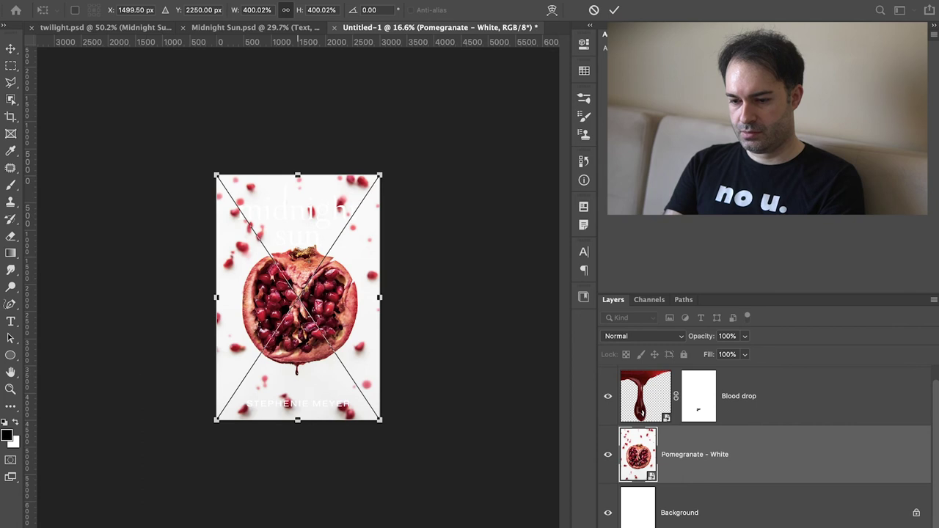
pyautogui.moveTo(297, 421); pyautogui.dragTo(297, 441)
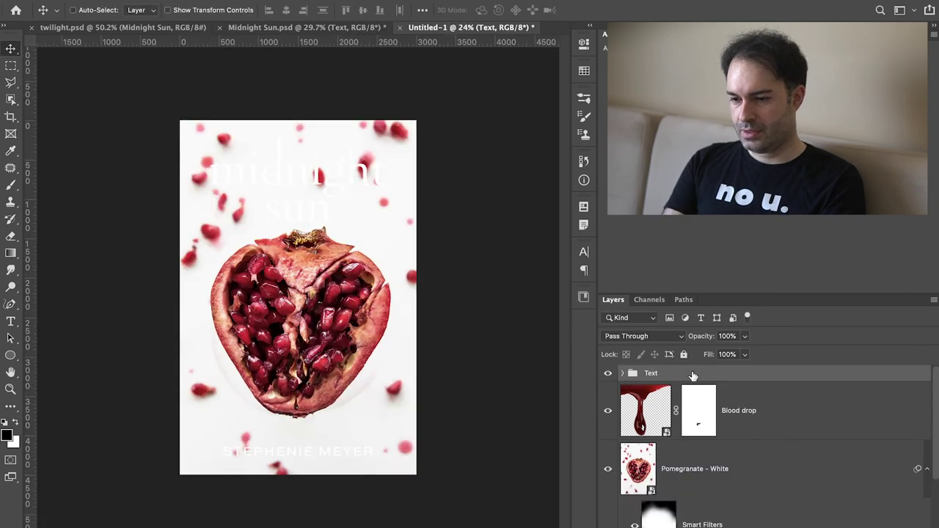
# Turn the Text group's title and author's name black with a Color Overlay.
pyautogui.doubleClick(693, 376)
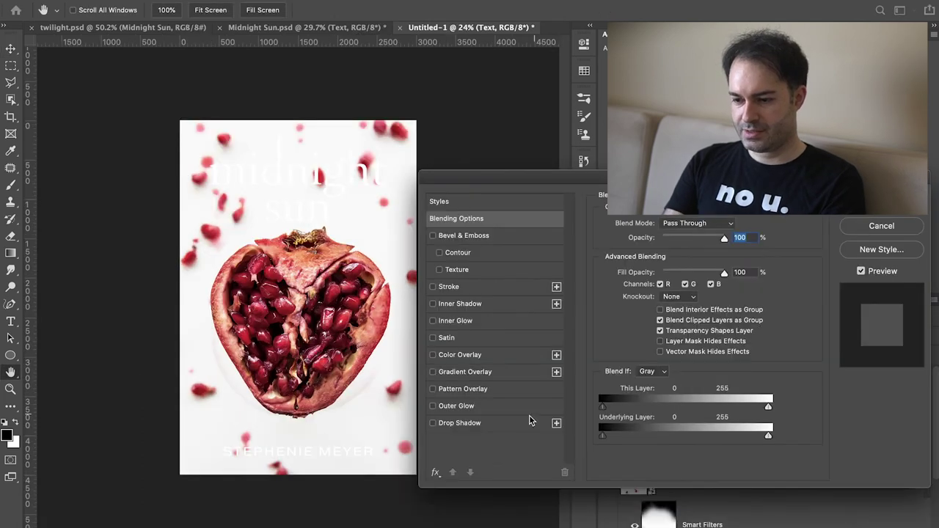
pyautogui.click(470, 358)
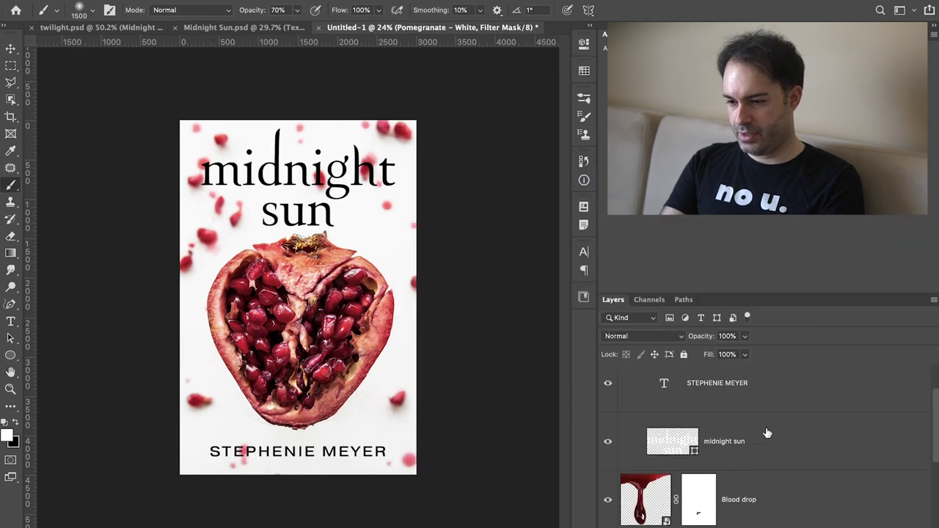
pyautogui.scroll(1, 723, 430)
pyautogui.scroll(-4, 715, 403)
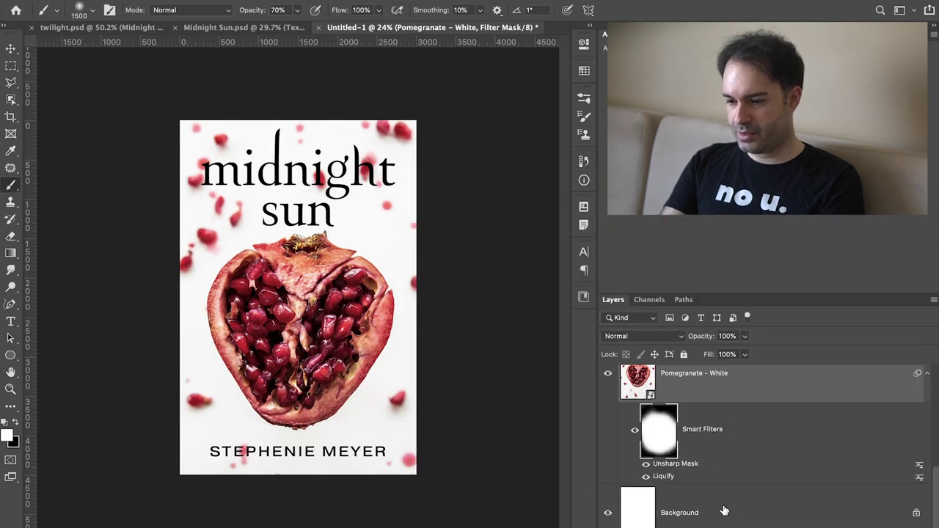
# Fill the Background layer of the white cover with off-white.
pyautogui.click(724, 511)
pyautogui.hotkey('shift', 'b')
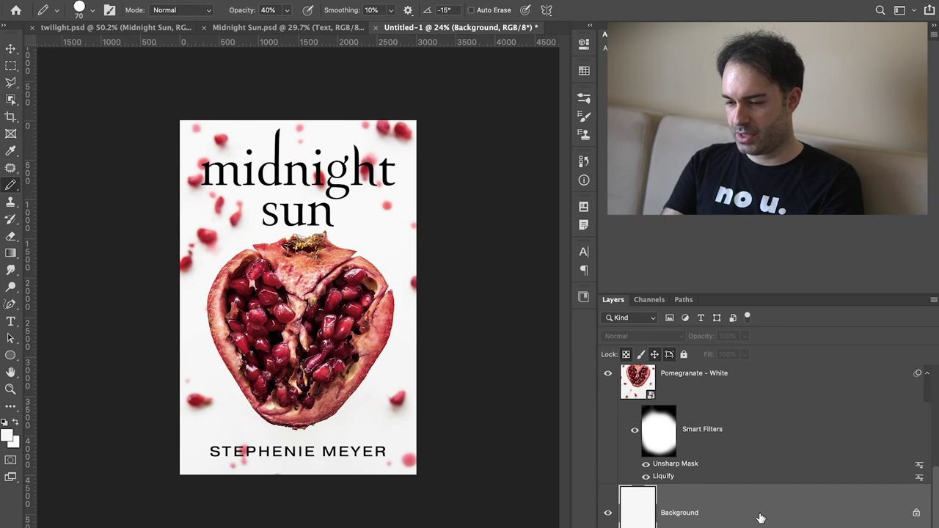
pyautogui.scroll(5, 756, 477)
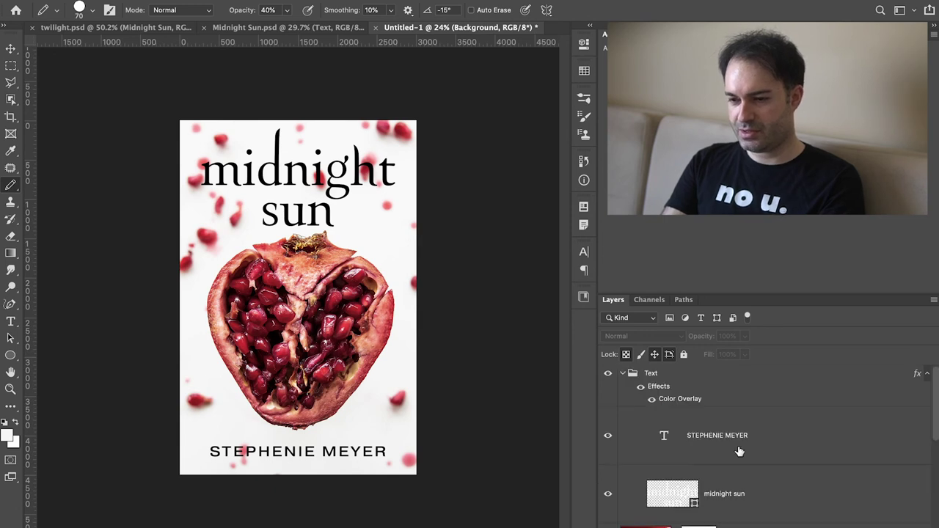
# Mask the Pomegranate - White layer with a 600 px black brush at 100% opacity to erase the seeds behind the title and author's name.
pyautogui.scroll(-5, 721, 450)
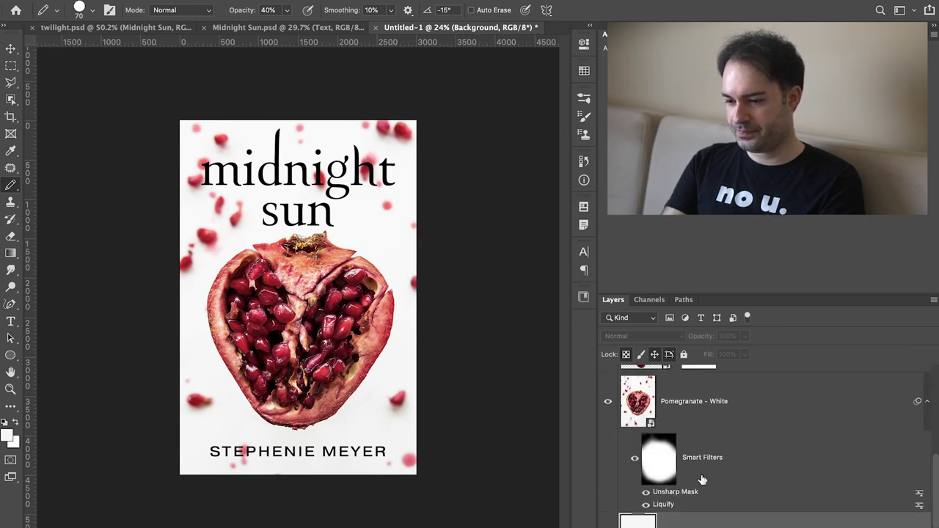
pyautogui.scroll(5, 689, 518)
pyautogui.scroll(-4, 692, 514)
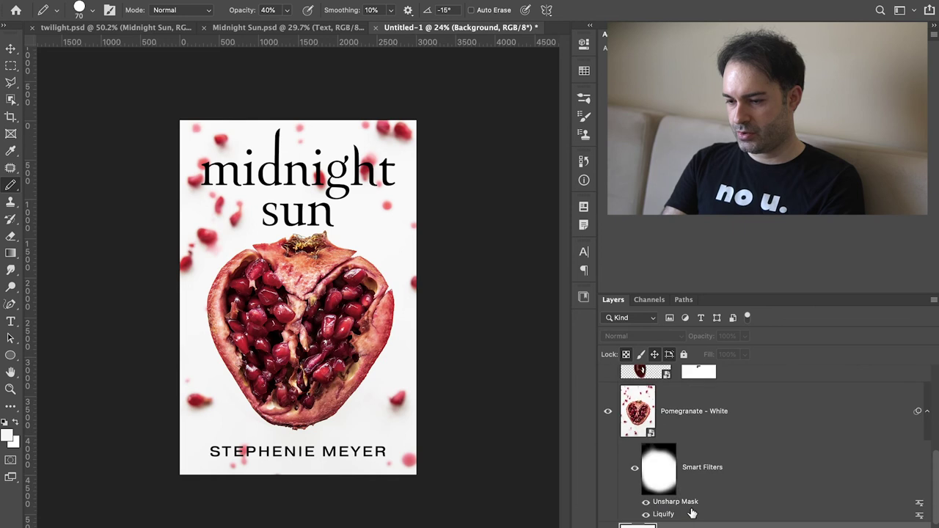
pyautogui.click(724, 416)
pyautogui.hotkey('shift', 'b')
pyautogui.press('x')
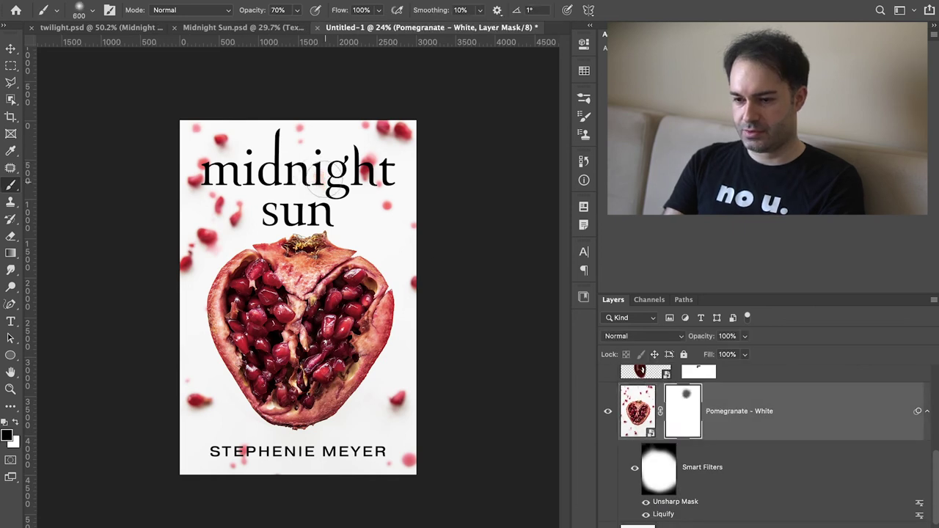
pyautogui.click(320, 183)
pyautogui.press('0')
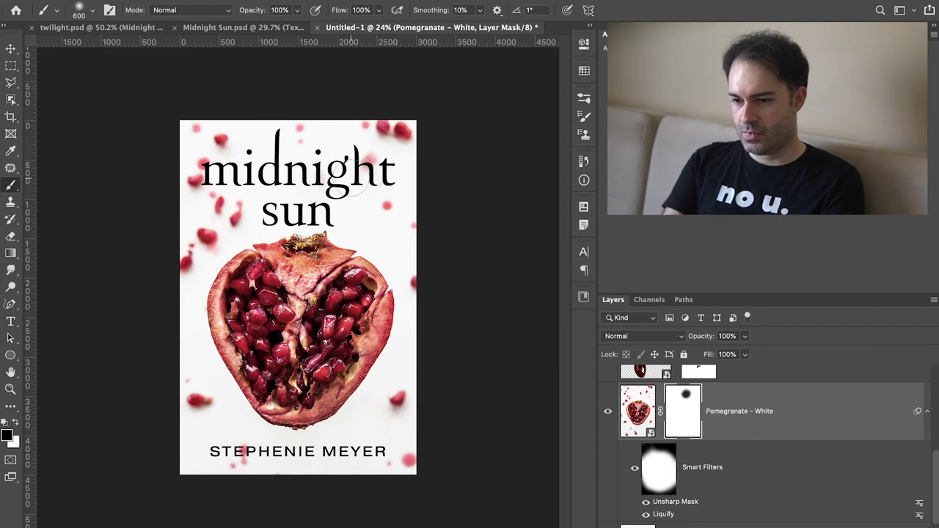
pyautogui.moveTo(356, 185); pyautogui.dragTo(293, 180)
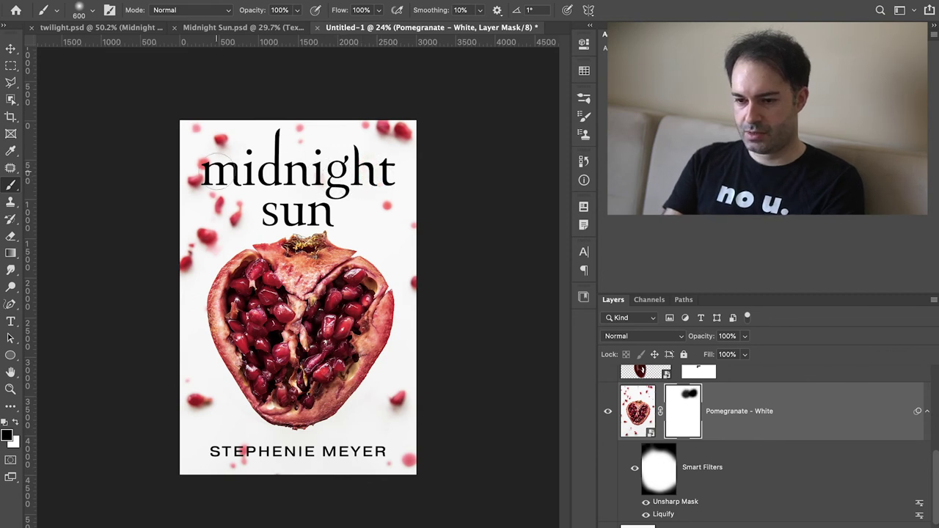
pyautogui.click(195, 175)
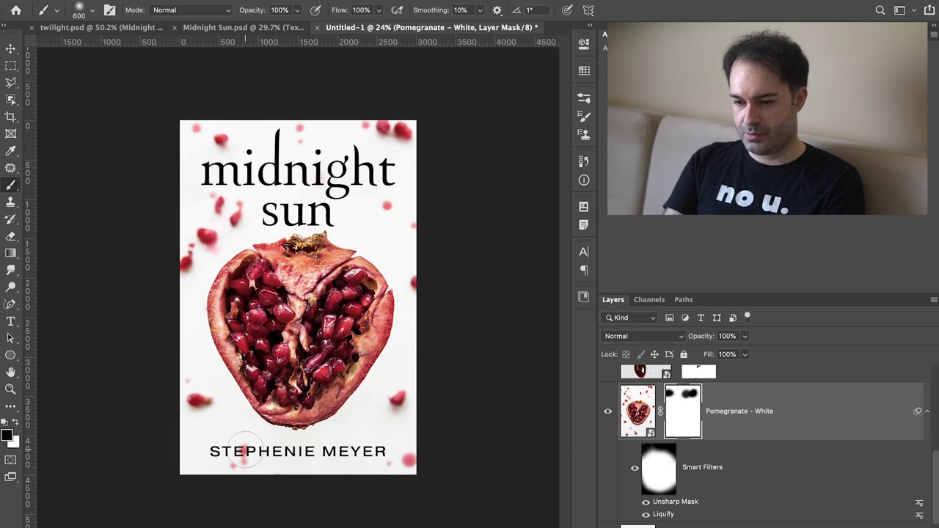
pyautogui.moveTo(243, 480)
pyautogui.mouseDown()
pyautogui.moveTo(272, 511)
pyautogui.moveTo(220, 501)
pyautogui.mouseUp()
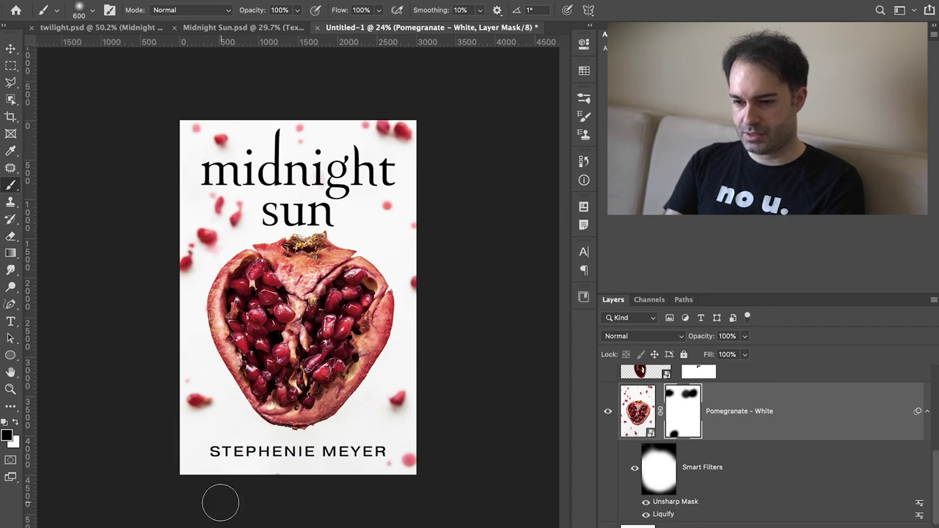
# Scale the author's name layer down proportionally to 94.31% and nudge it slightly lower.
pyautogui.scroll(3, 689, 425)
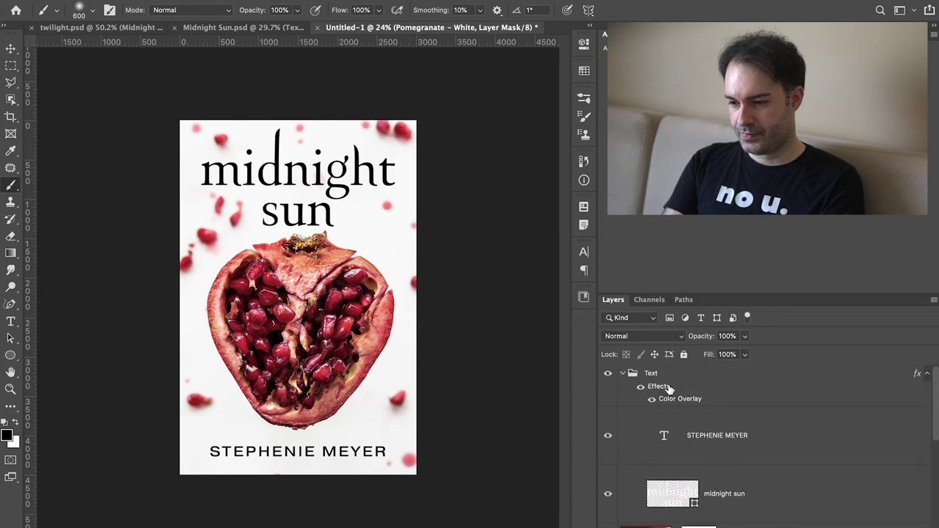
pyautogui.click(723, 438)
pyautogui.hotkey('ctrl', 't')
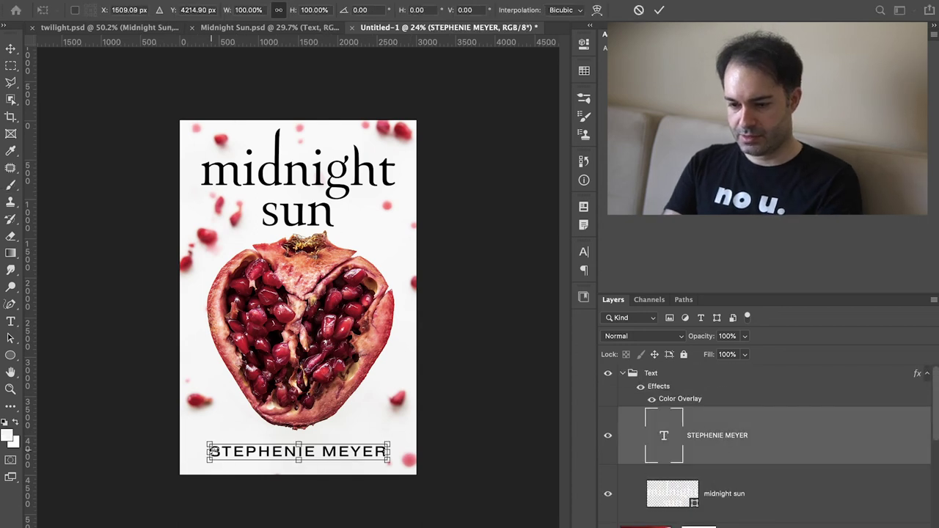
pyautogui.moveTo(210, 451); pyautogui.dragTo(215, 451)
pyautogui.press('Return')
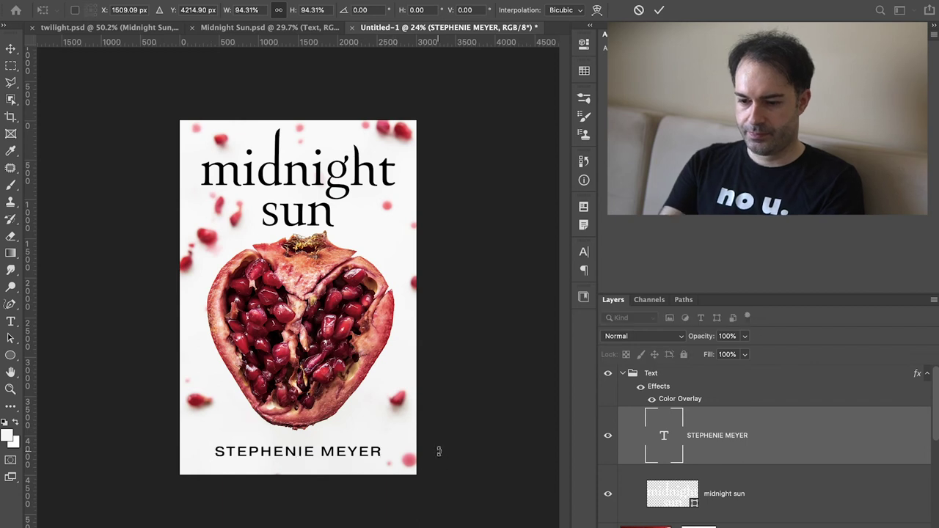
pyautogui.click(747, 511)
pyautogui.click(776, 454)
# Move the Blood drop down to about Y 3968 px so it hangs from the pomegranate's lower tip, and shift the author's name slightly lower.
pyautogui.scroll(-4, 776, 454)
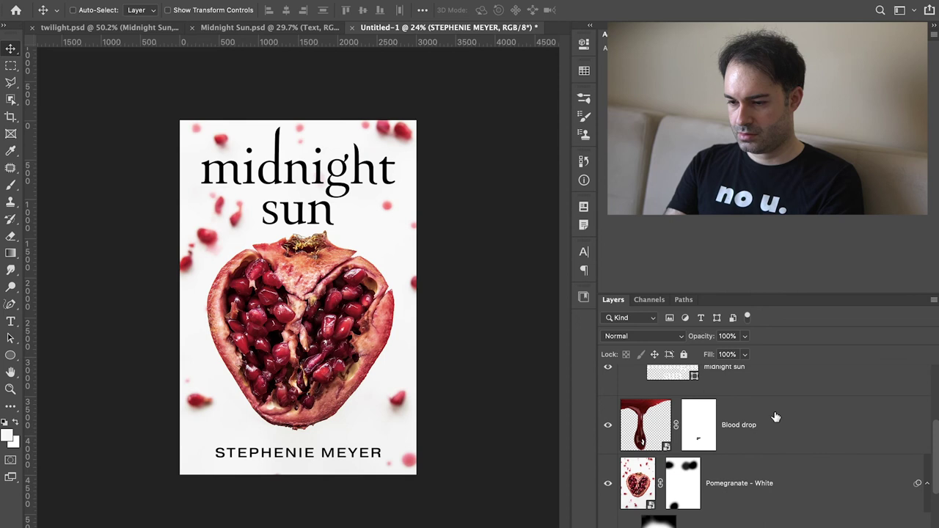
pyautogui.click(775, 417)
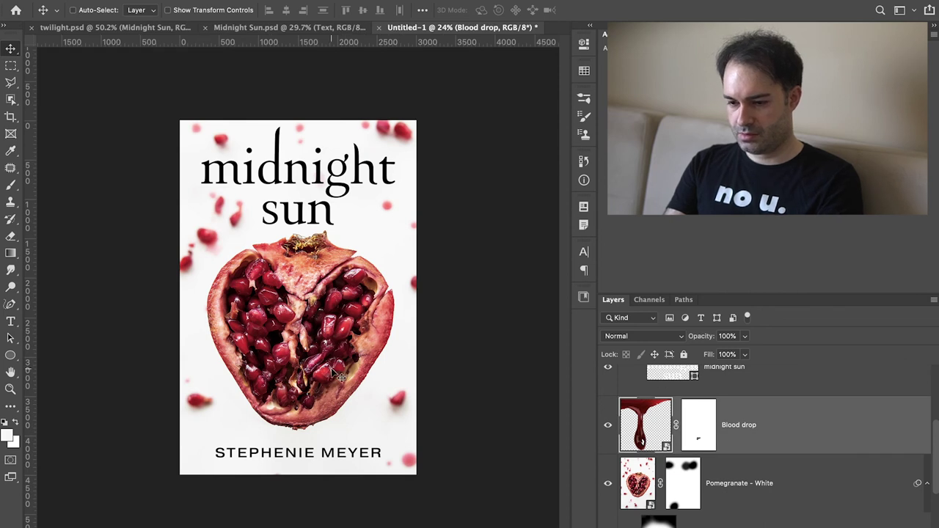
pyautogui.hotkey('ctrl', 't')
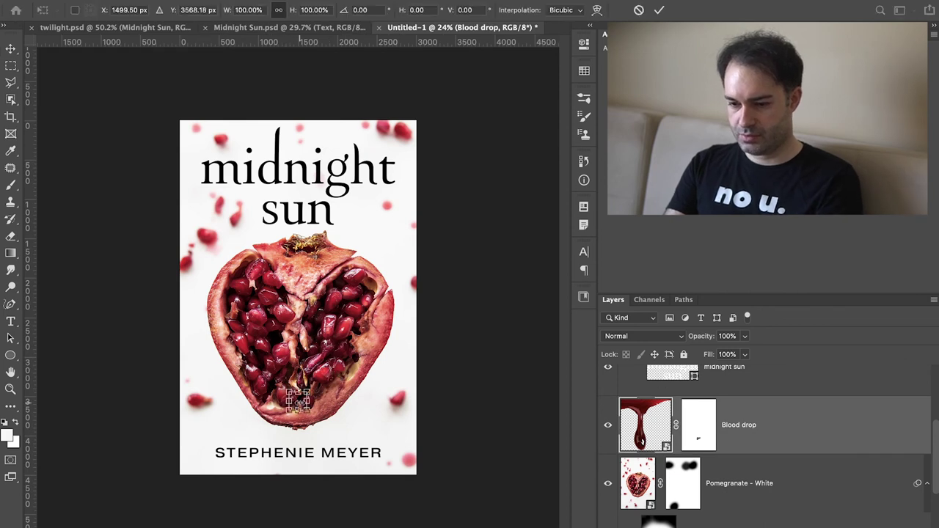
pyautogui.moveTo(301, 405); pyautogui.dragTo(308, 417)
pyautogui.hotkey('shift', 'Down')
pyautogui.hotkey('shift', 'Down')
pyautogui.hotkey('shift', 'Down')
pyautogui.hotkey('shift', 'Down')
pyautogui.hotkey('shift', 'Down')
pyautogui.hotkey('shift', 'Down')
pyautogui.hotkey('shift', 'Down')
pyautogui.hotkey('shift', 'Down')
pyautogui.hotkey('shift', 'Down')
pyautogui.hotkey('shift', 'Down')
pyautogui.hotkey('shift', 'Down')
pyautogui.hotkey('shift', 'Down')
pyautogui.hotkey('shift', 'Down')
pyautogui.hotkey('shift', 'Down')
pyautogui.hotkey('shift', 'Down')
pyautogui.hotkey('shift', 'Down')
pyautogui.hotkey('shift', 'Down')
pyautogui.hotkey('shift', 'Down')
pyautogui.hotkey('shift', 'Down')
pyautogui.hotkey('shift', 'Down')
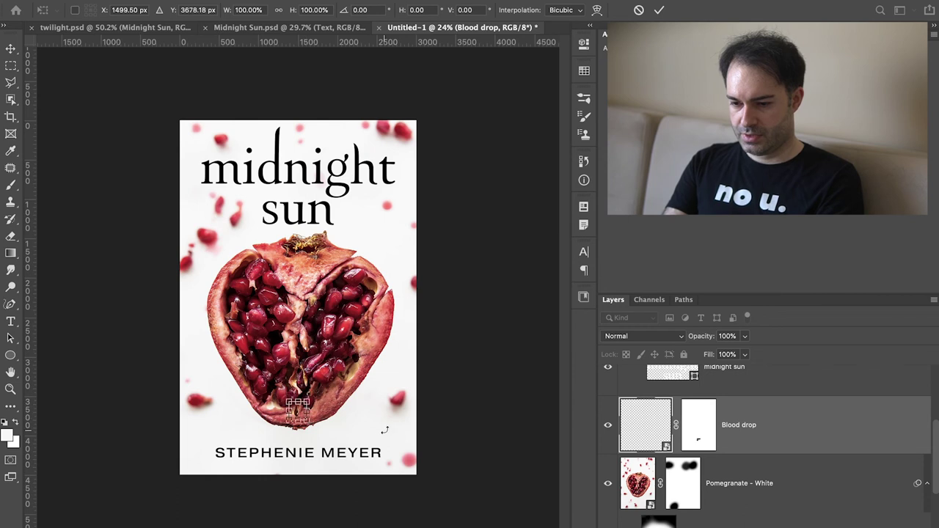
pyautogui.hotkey('shift', 'Down')
pyautogui.hotkey('shift', 'Down')
pyautogui.hotkey('shift', 'Down')
pyautogui.hotkey('shift', 'Down')
pyautogui.hotkey('shift', 'Down')
pyautogui.hotkey('shift', 'Down')
pyautogui.hotkey('shift', 'Down')
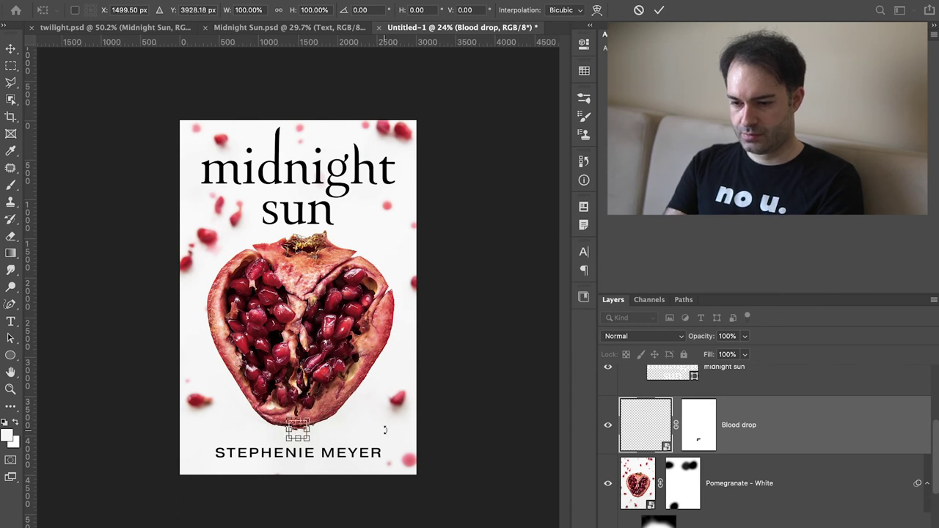
pyautogui.hotkey('ctrl', '=')
pyautogui.hotkey('shift', 'Down')
pyautogui.hotkey('shift', 'Down')
pyautogui.hotkey('shift', 'Down')
pyautogui.hotkey('shift', 'Down')
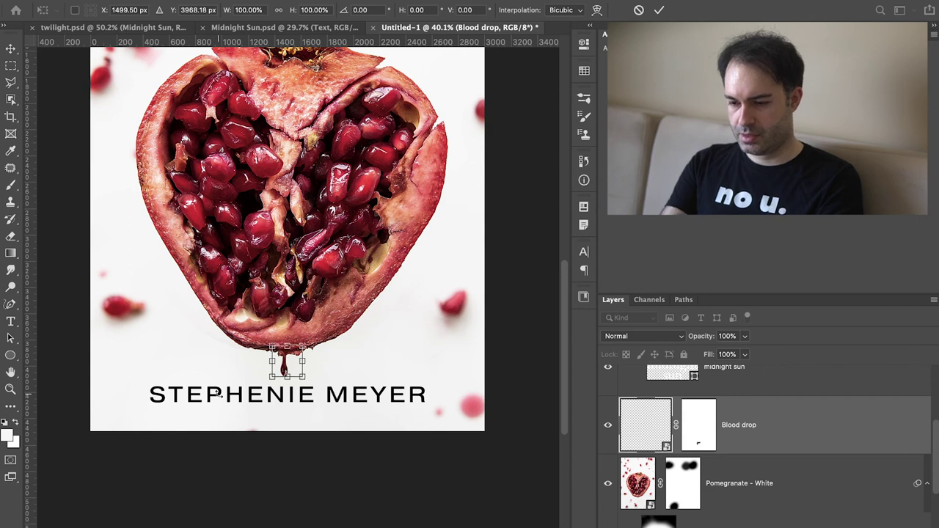
pyautogui.press('Return')
pyautogui.keyDown('ctrl'); pyautogui.click(217, 394); pyautogui.keyUp('ctrl')
pyautogui.hotkey('ctrl', '0')
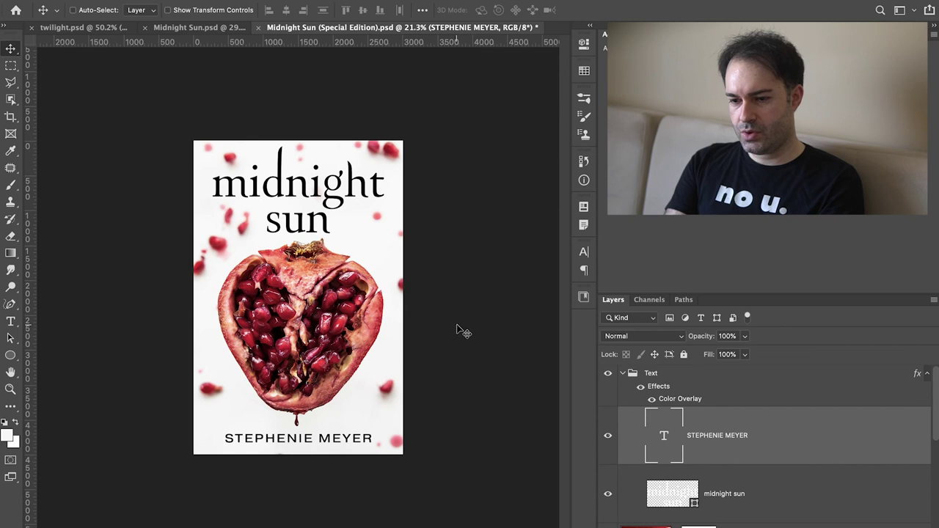
# Duplicate the Pomegranate - White layer with its mask and smart filters, and hide the lower copy.
pyautogui.scroll(-5, 687, 432)
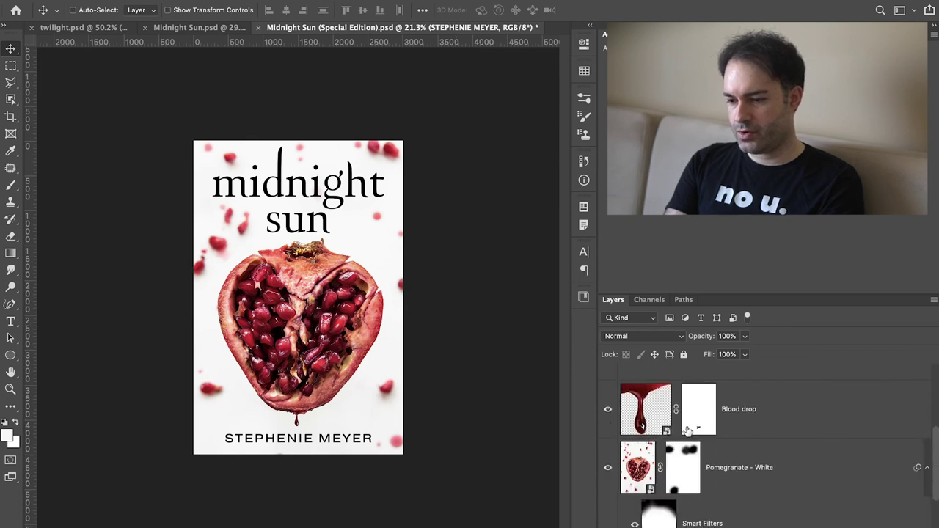
pyautogui.scroll(-1, 687, 431)
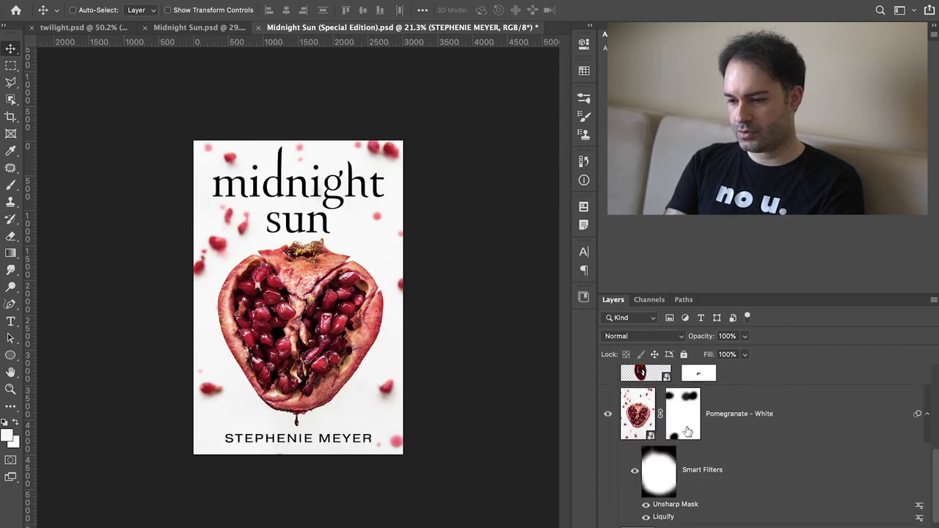
pyautogui.click(762, 430)
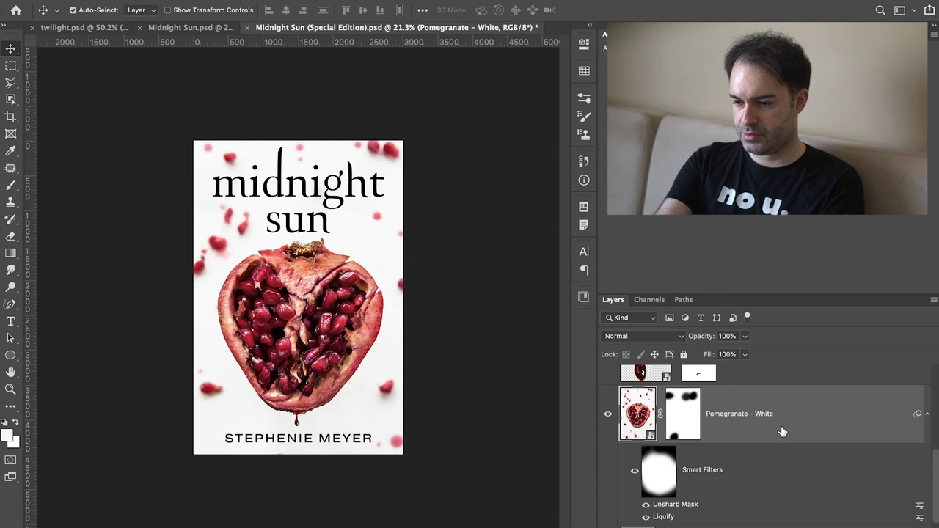
pyautogui.scroll(-2, 617, 496)
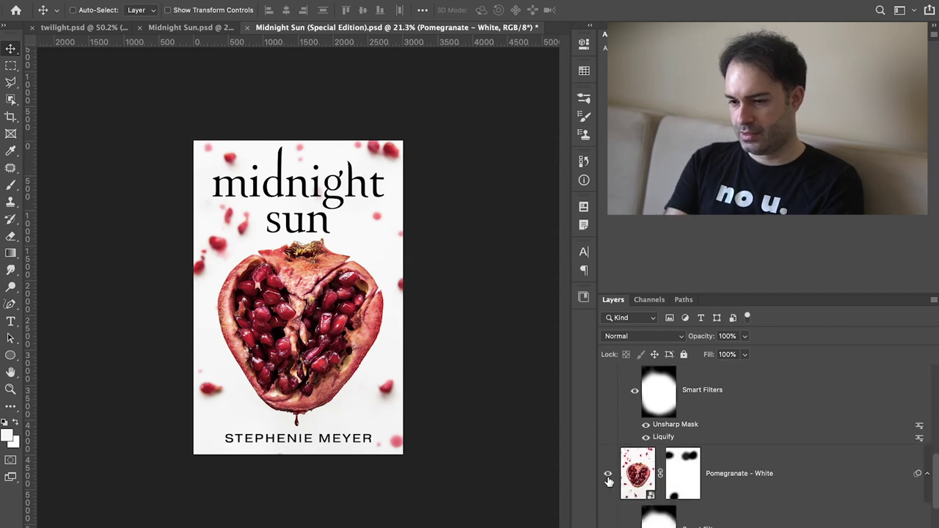
pyautogui.scroll(2, 697, 424)
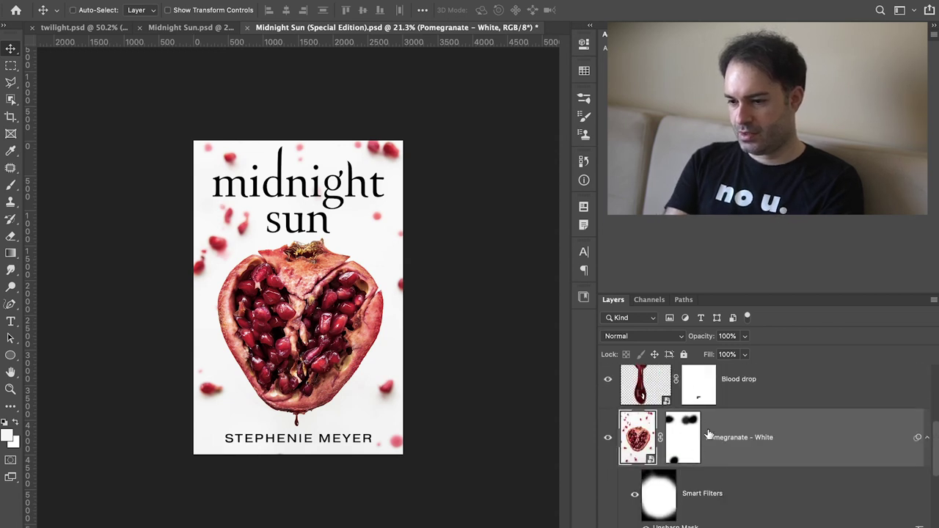
# Paint black on the upper Pomegranate - White mask with an 800 px brush to remove all loose seeds around the fruit.
pyautogui.click(690, 444)
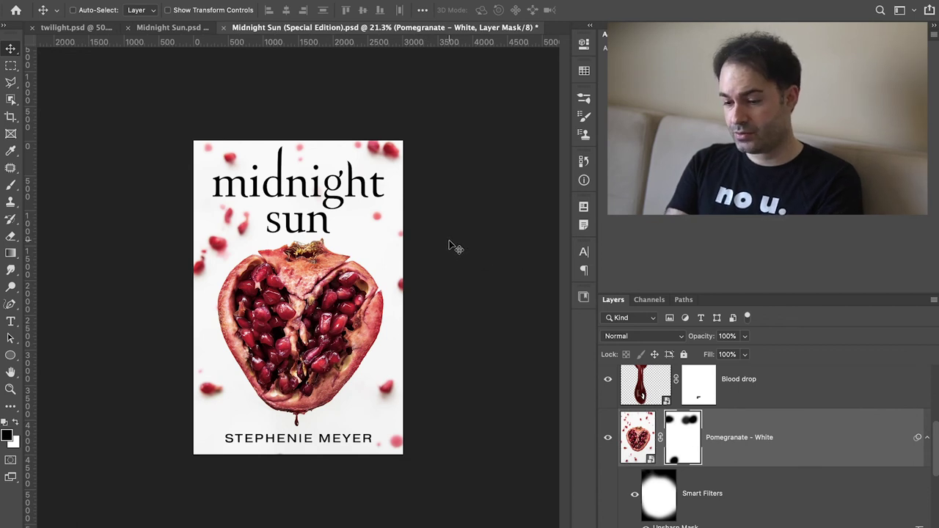
pyautogui.press('b')
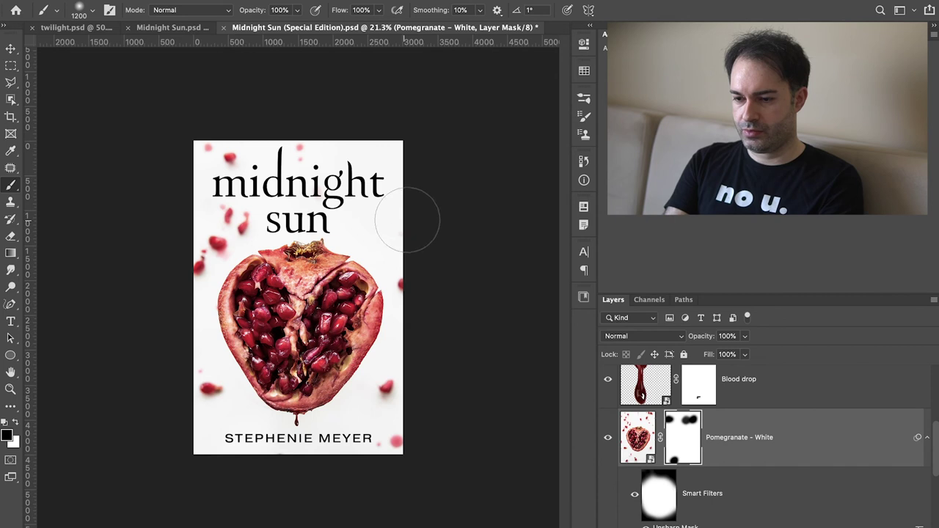
pyautogui.press('[')
pyautogui.press('[')
pyautogui.press('[')
pyautogui.press('[')
pyautogui.moveTo(204, 177)
pyautogui.mouseDown()
pyautogui.moveTo(209, 220)
pyautogui.moveTo(193, 377)
pyautogui.moveTo(424, 305)
pyautogui.moveTo(519, 457)
pyautogui.mouseUp()
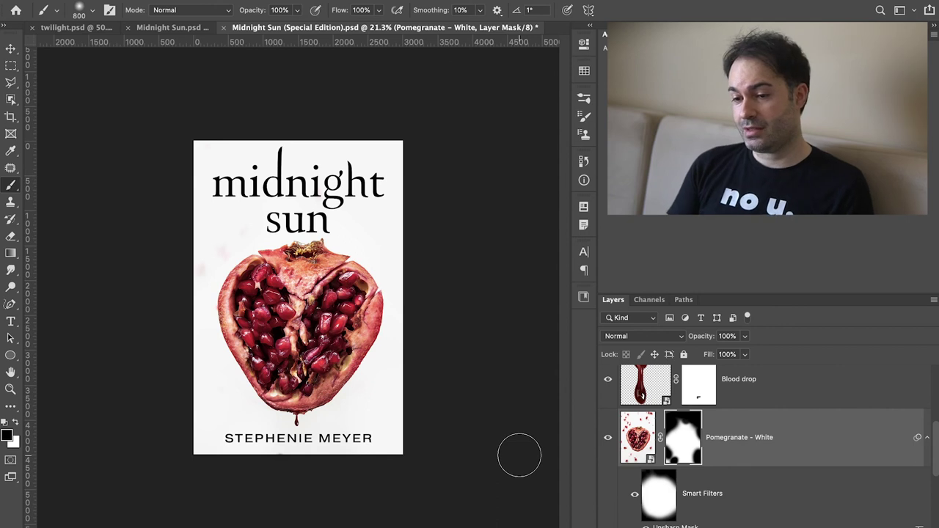
# Turn off the Text group's Color Overlay and color the author's name dark red #b1001f, sampled from the pomegranate.
pyautogui.scroll(3, 658, 376)
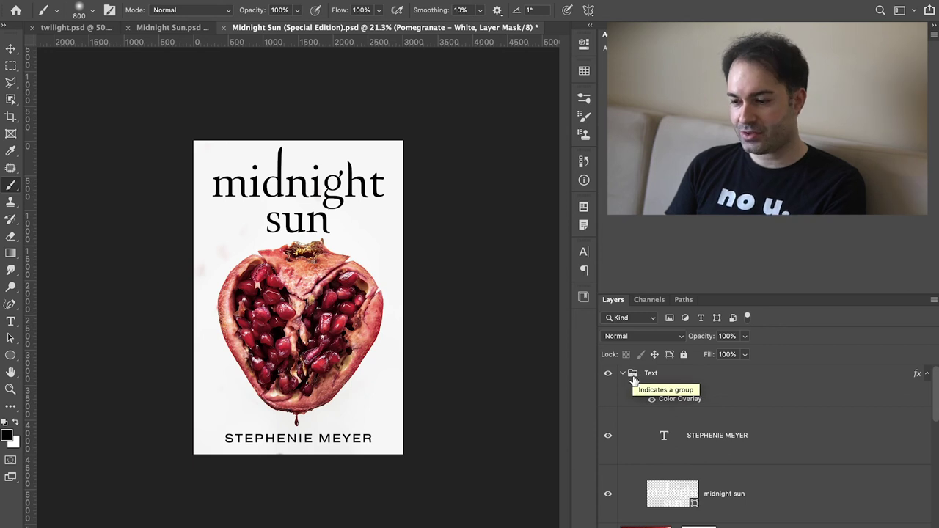
pyautogui.click(651, 411)
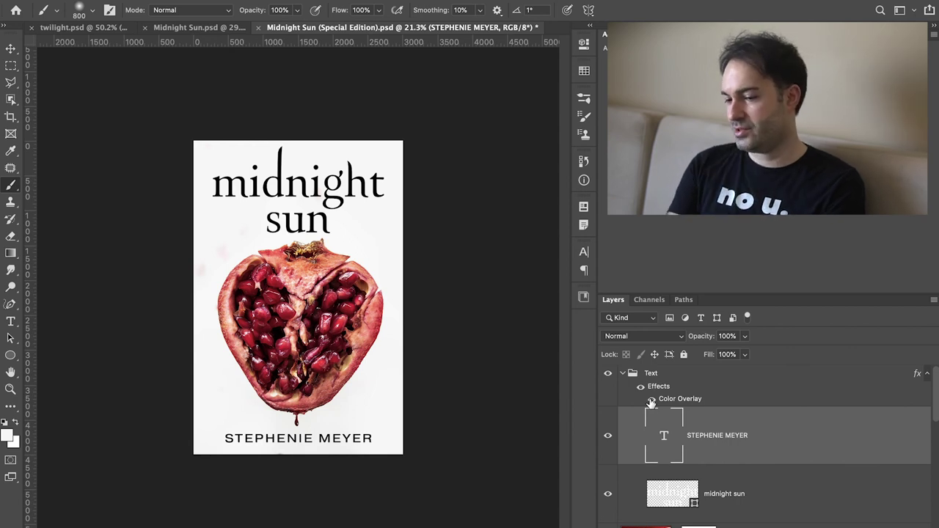
pyautogui.click(651, 402)
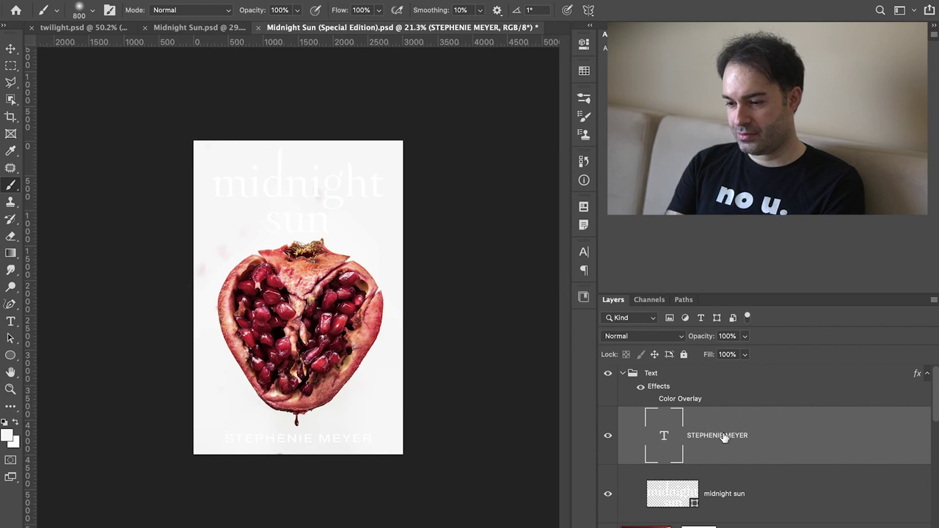
pyautogui.click(583, 254)
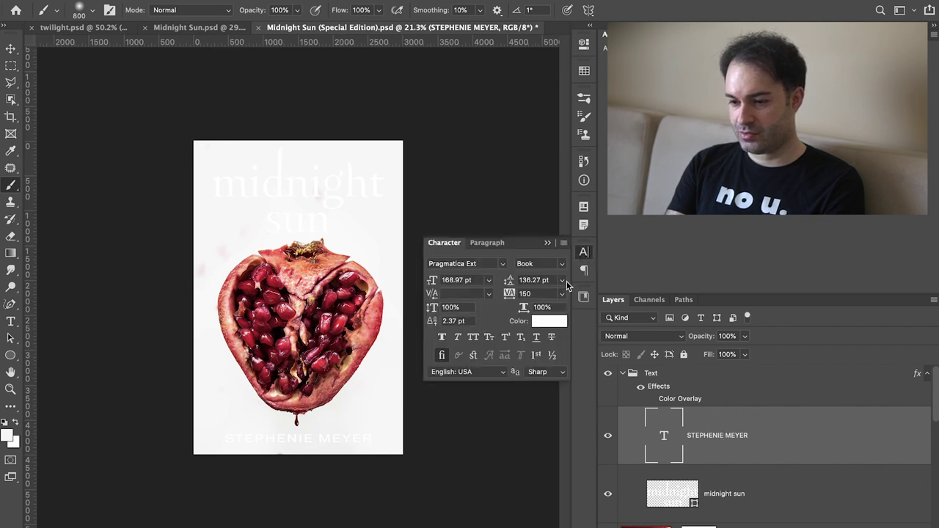
pyautogui.click(550, 325)
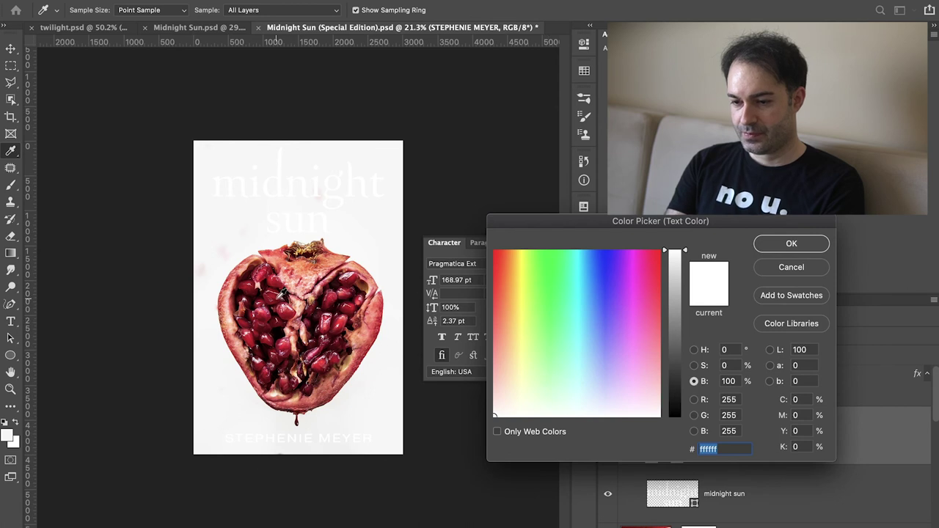
pyautogui.click(277, 273)
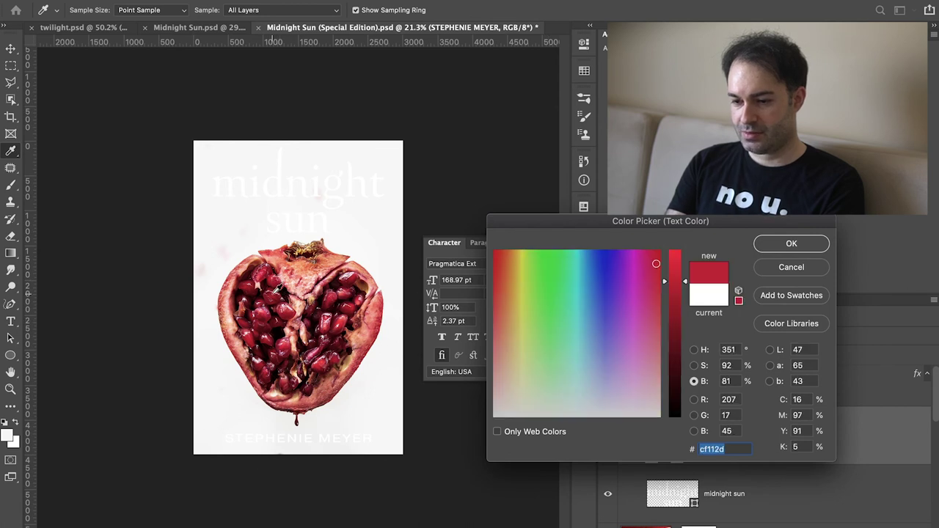
pyautogui.click(279, 291)
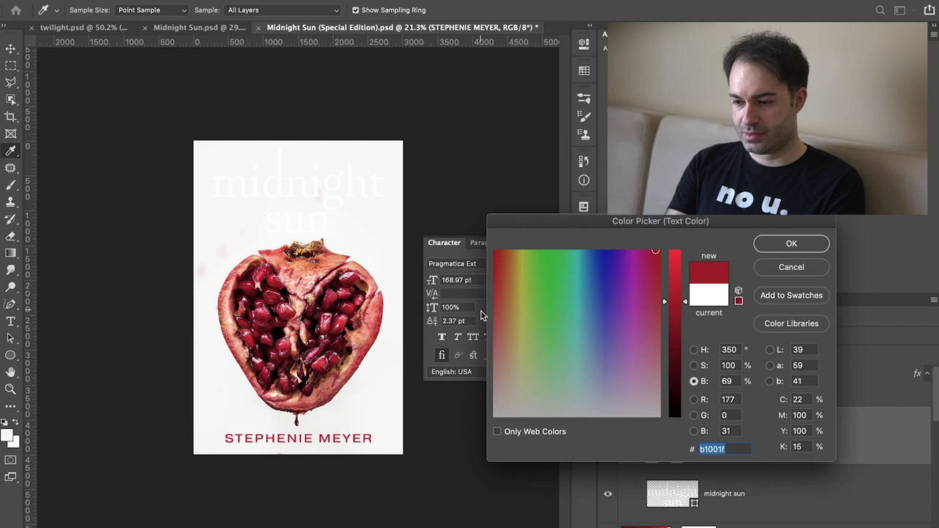
pyautogui.click(795, 244)
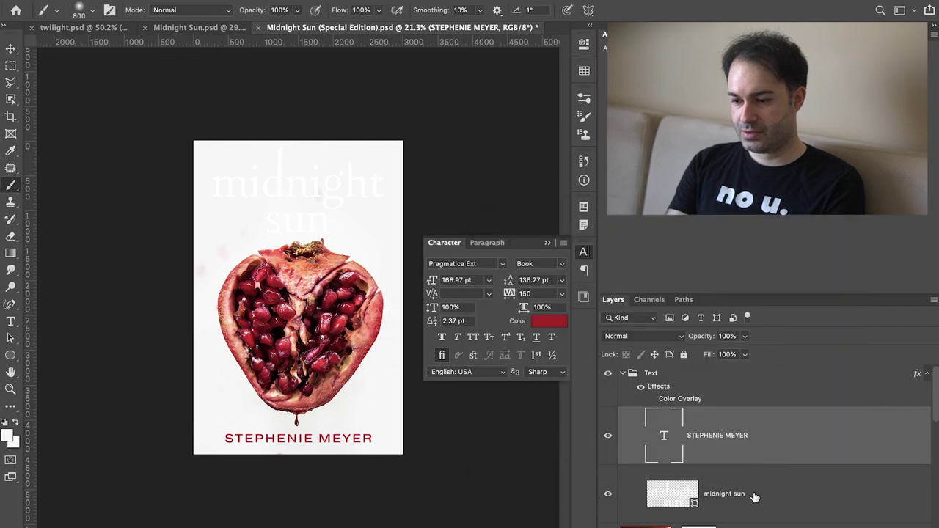
# Add a Color Overlay in dark red #b1001f to the midnight sun title layer.
pyautogui.click(752, 495)
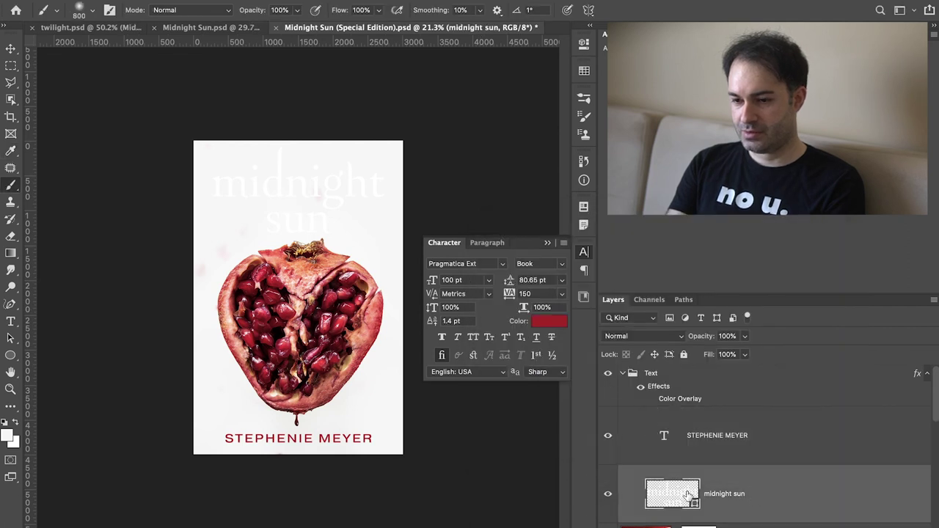
pyautogui.doubleClick(732, 503)
pyautogui.click(771, 493)
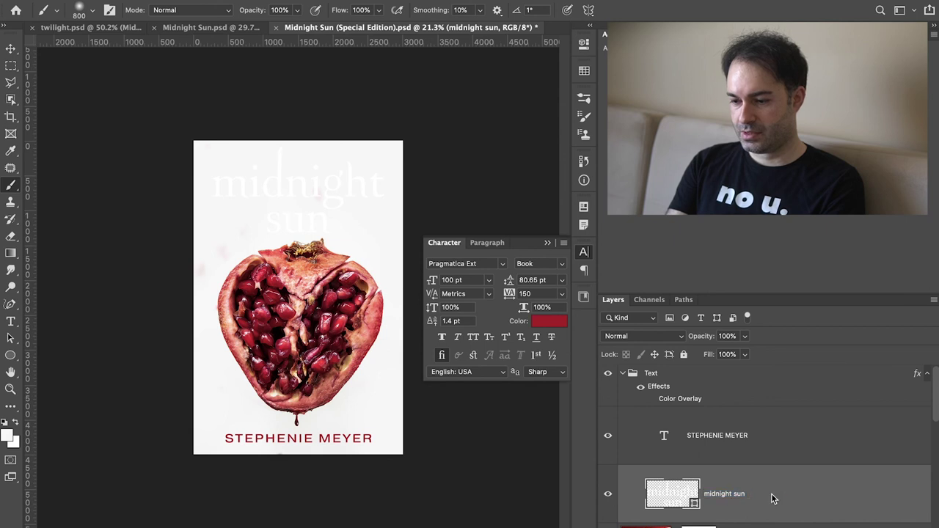
pyautogui.doubleClick(771, 492)
pyautogui.click(471, 358)
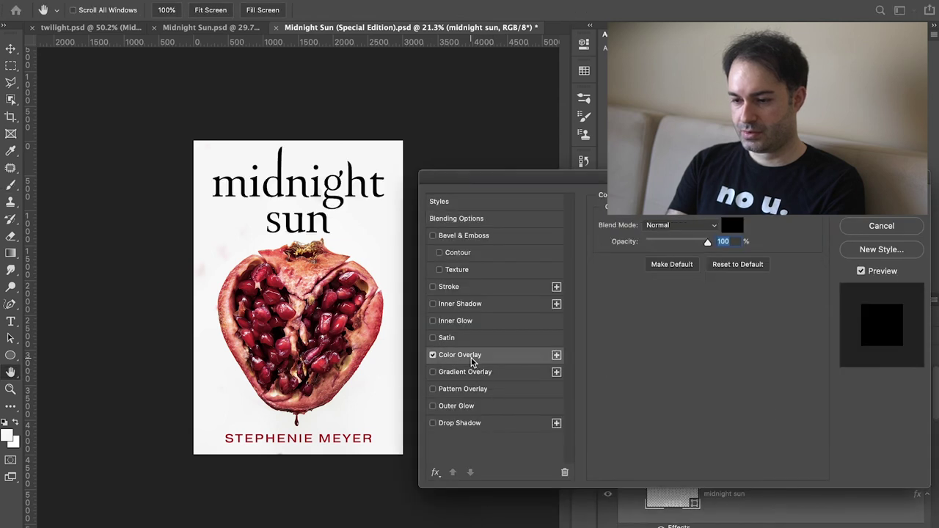
pyautogui.click(731, 226)
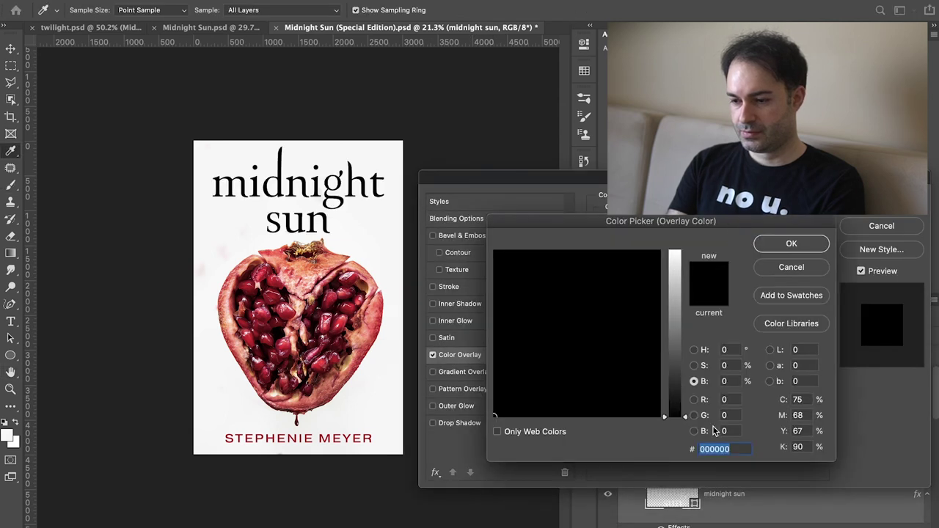
pyautogui.hotkey('ctrl', 'v')
pyautogui.click(791, 243)
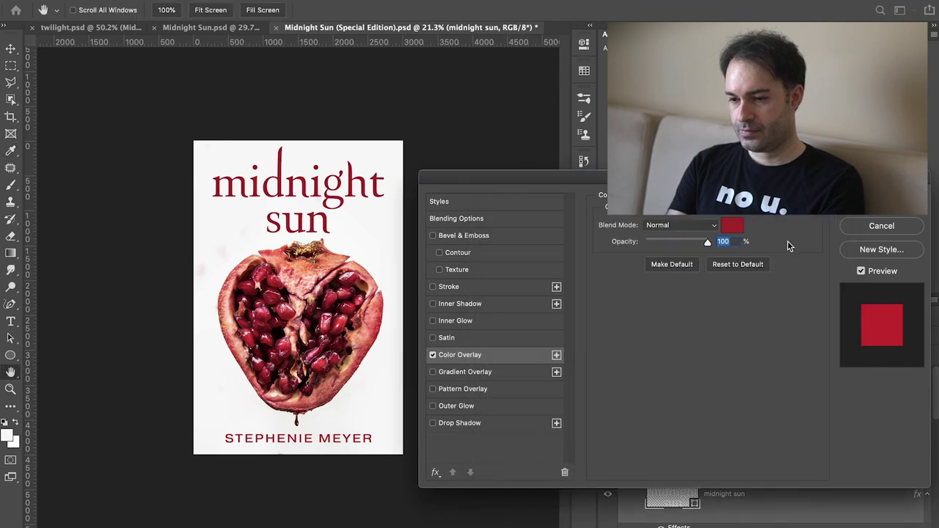
pyautogui.click(881, 201)
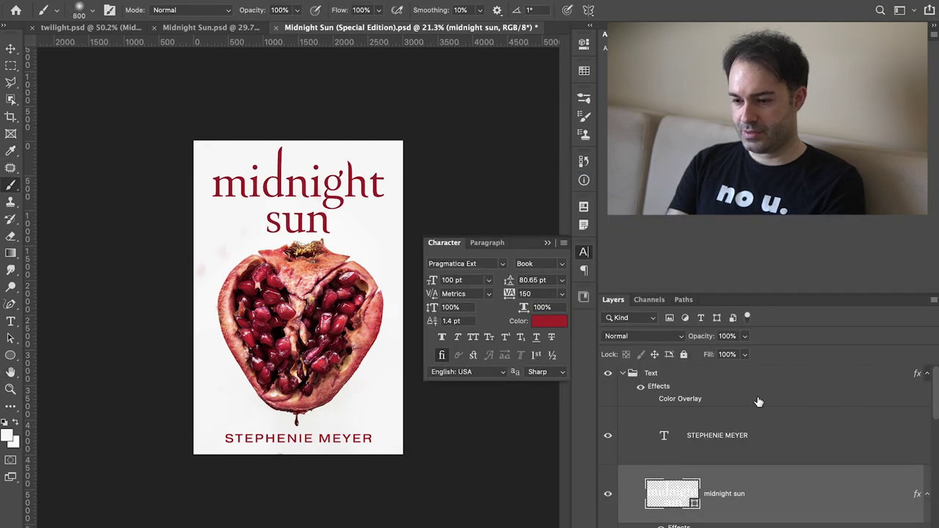
# Set the base text color of the author's name to black #000000.
pyautogui.doubleClick(779, 444)
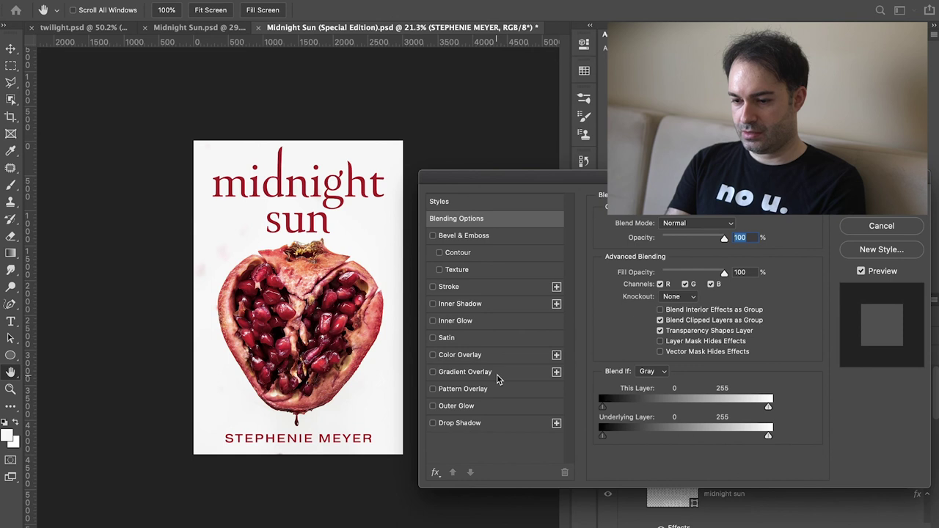
pyautogui.click(475, 355)
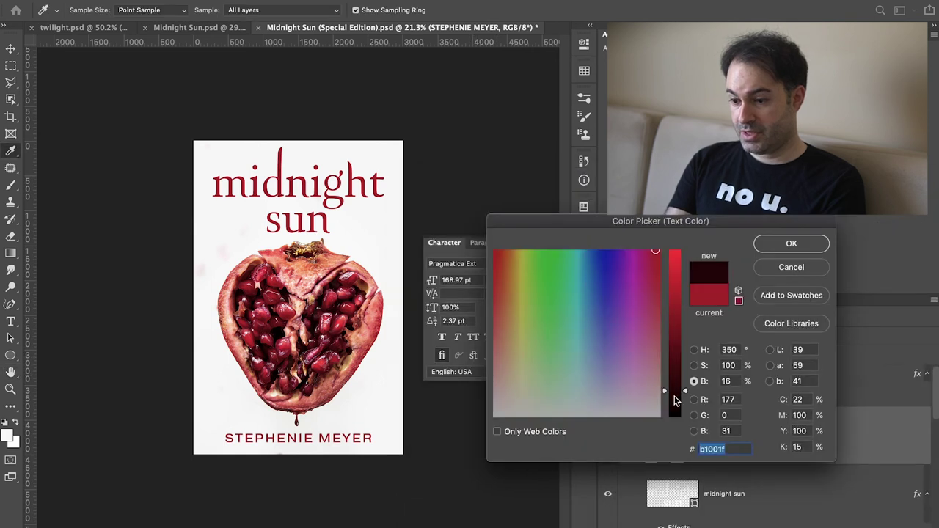
pyautogui.moveTo(675, 400); pyautogui.dragTo(675, 421)
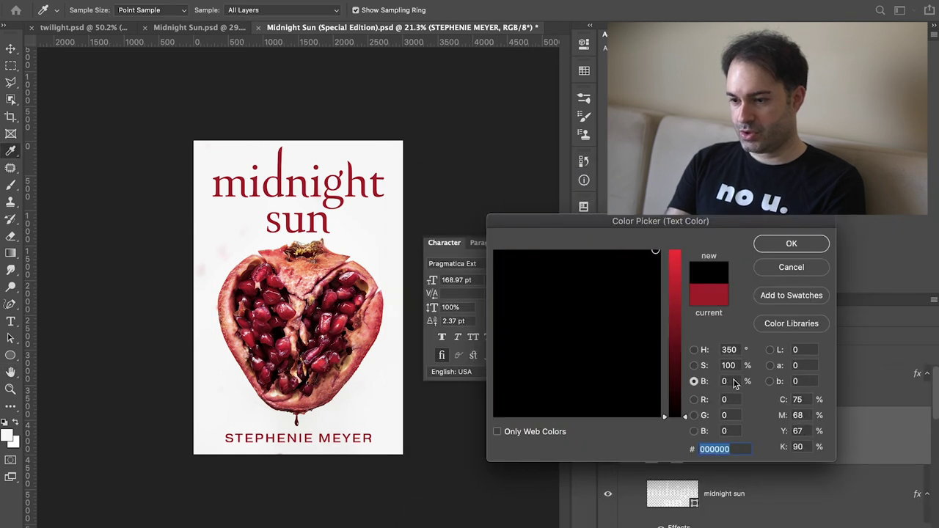
pyautogui.click(790, 245)
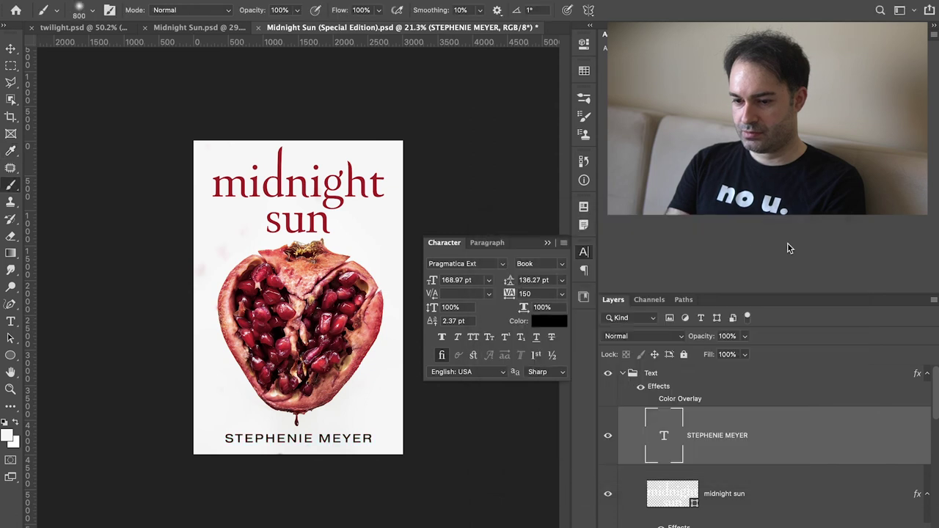
# Add a dark red Color Overlay to the author's name layer.
pyautogui.doubleClick(808, 449)
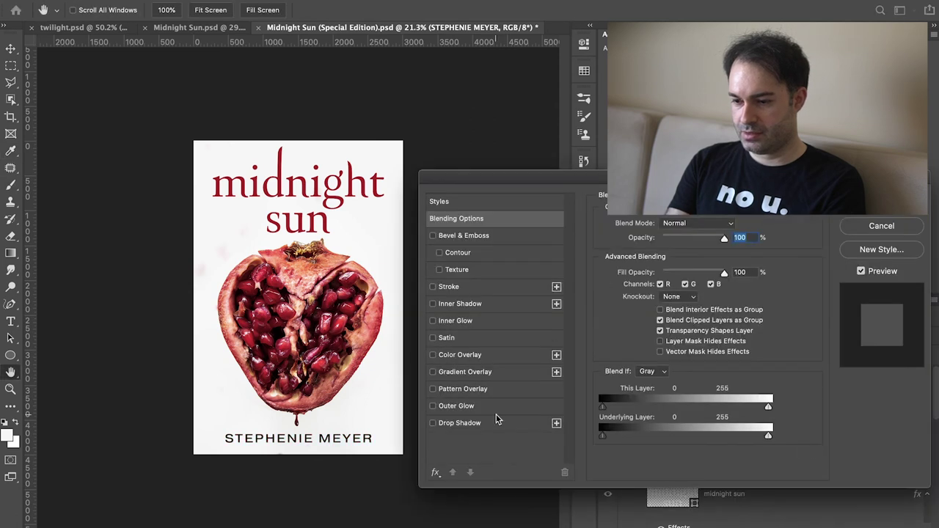
pyautogui.click(478, 357)
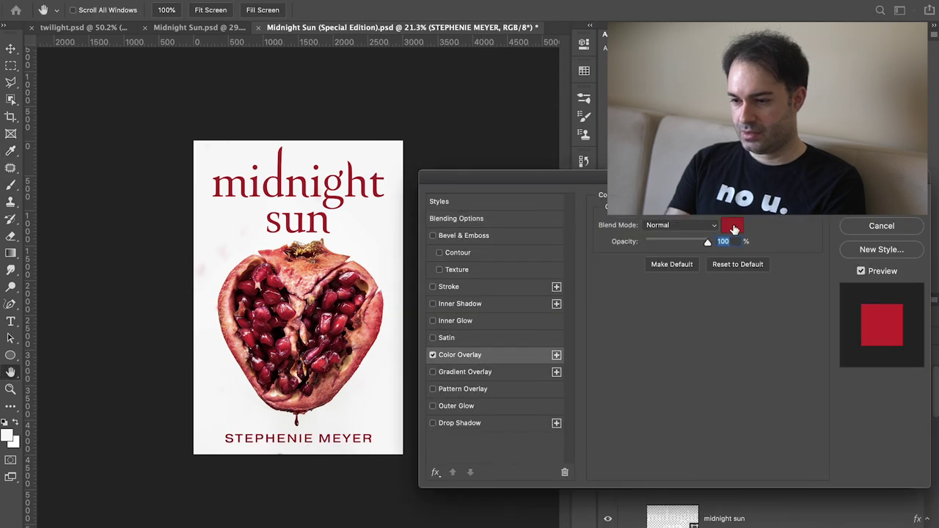
pyautogui.click(881, 202)
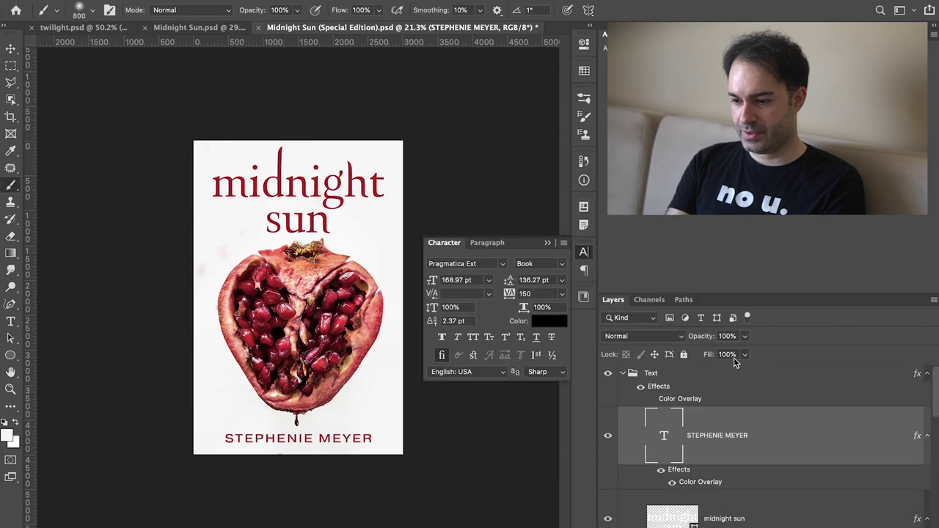
# Create a layer comp named "Red Text - White Background" that captures visibility, position and appearance.
pyautogui.click(623, 372)
pyautogui.click(623, 373)
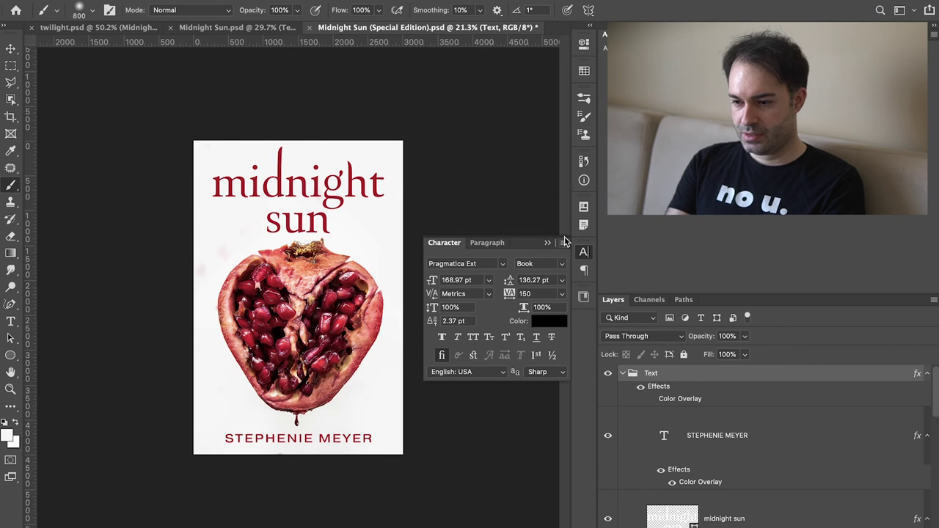
pyautogui.click(583, 206)
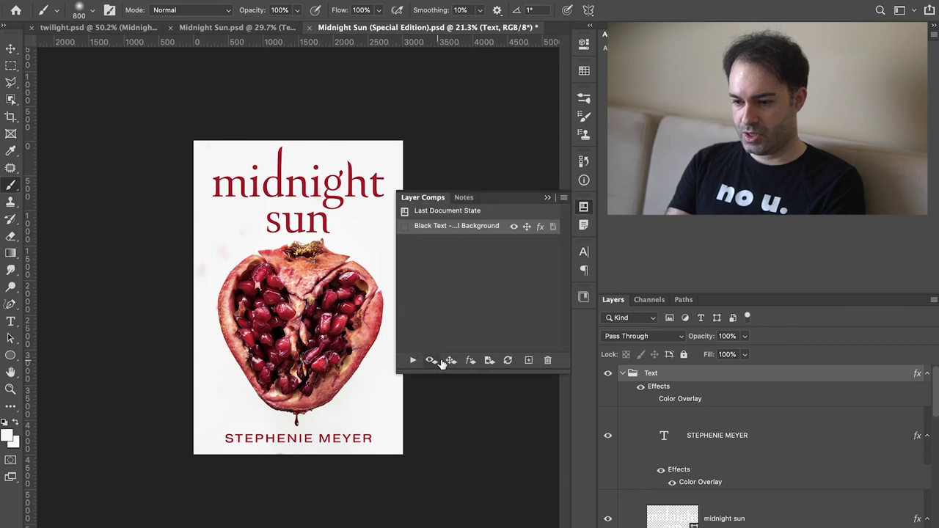
pyautogui.click(528, 360)
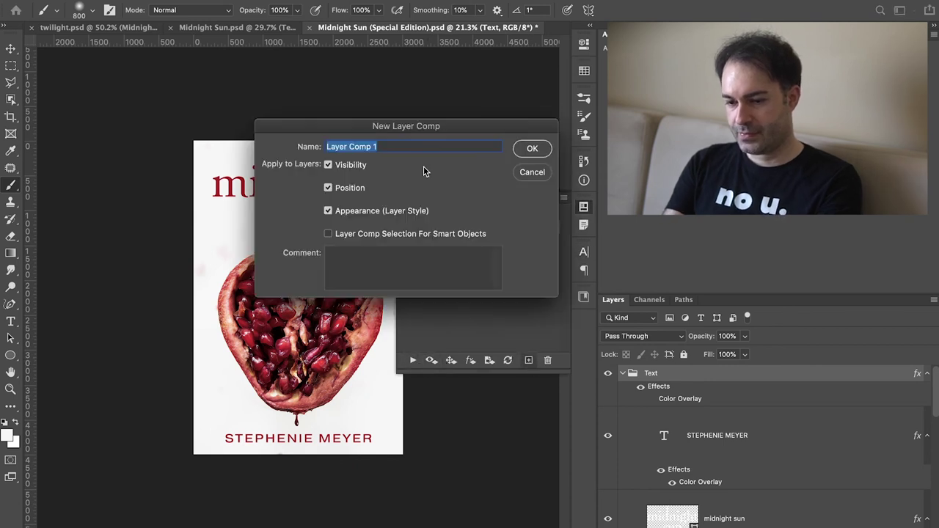
pyautogui.write('Red Te')
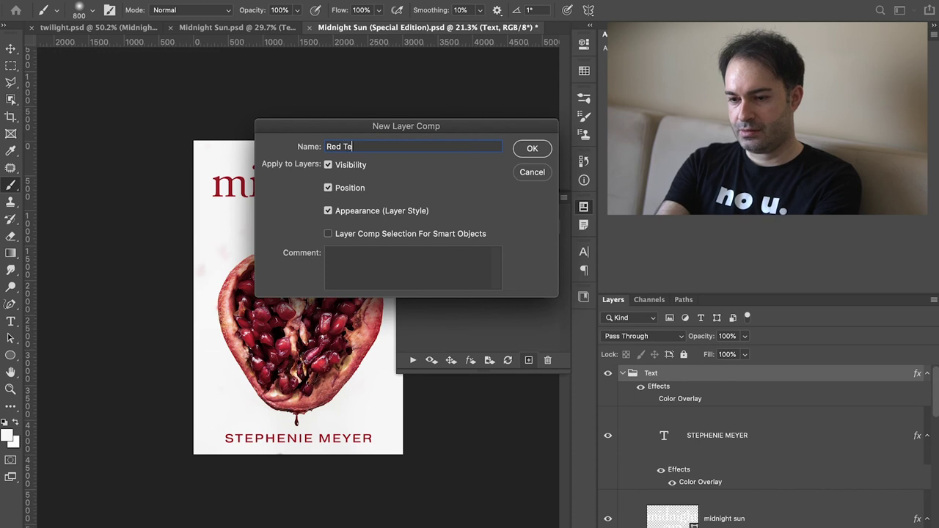
pyautogui.write('xt - Whiteack')
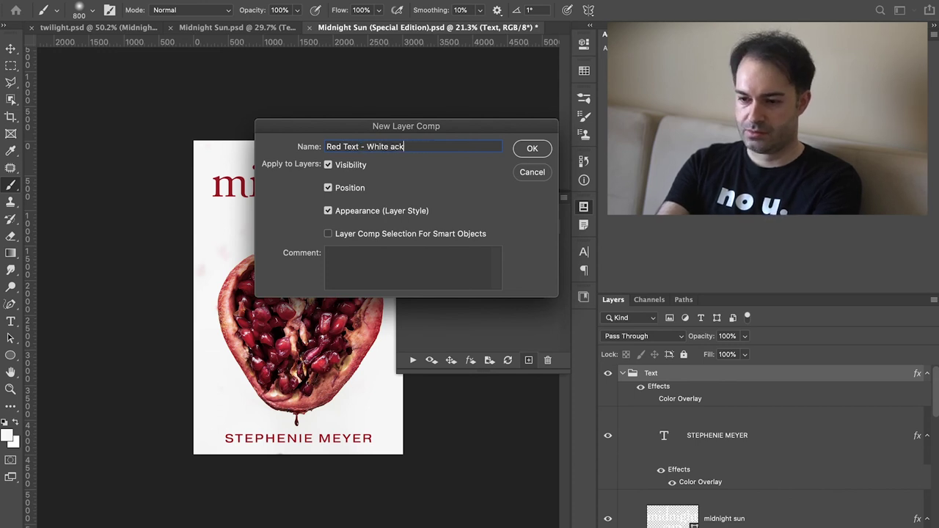
pyautogui.write('groundBackground')
pyautogui.press('Return')
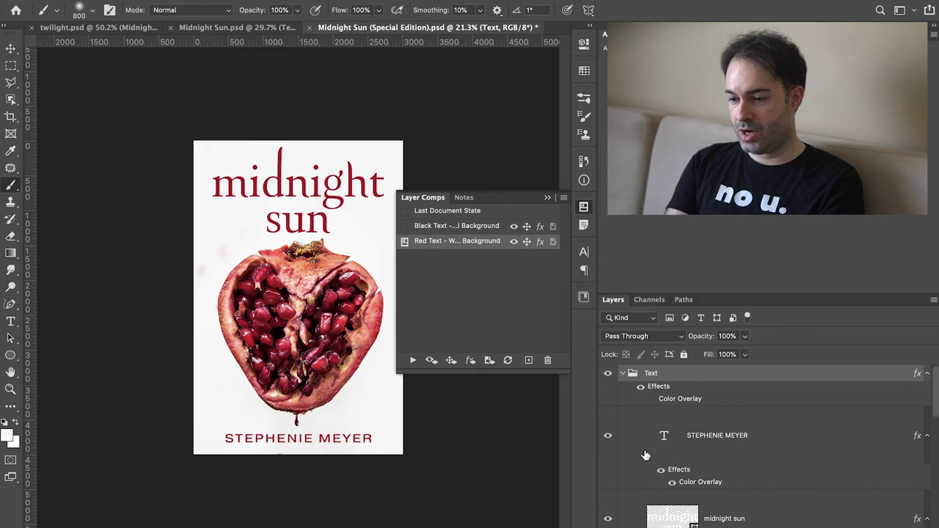
# Turn off the red overlays on the author's name and title, and add a second Color Overlay in black #000000 to the midnight sun layer.
pyautogui.click(672, 482)
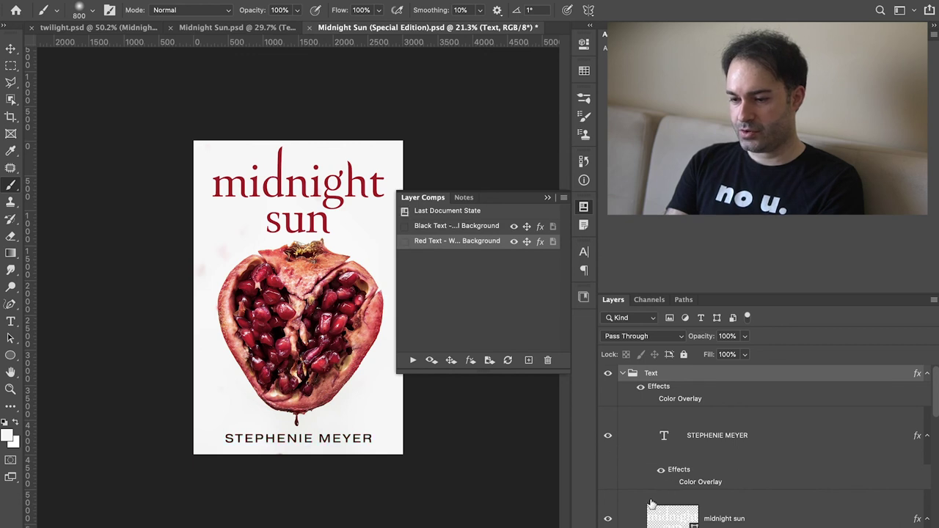
pyautogui.click(651, 505)
pyautogui.doubleClick(670, 484)
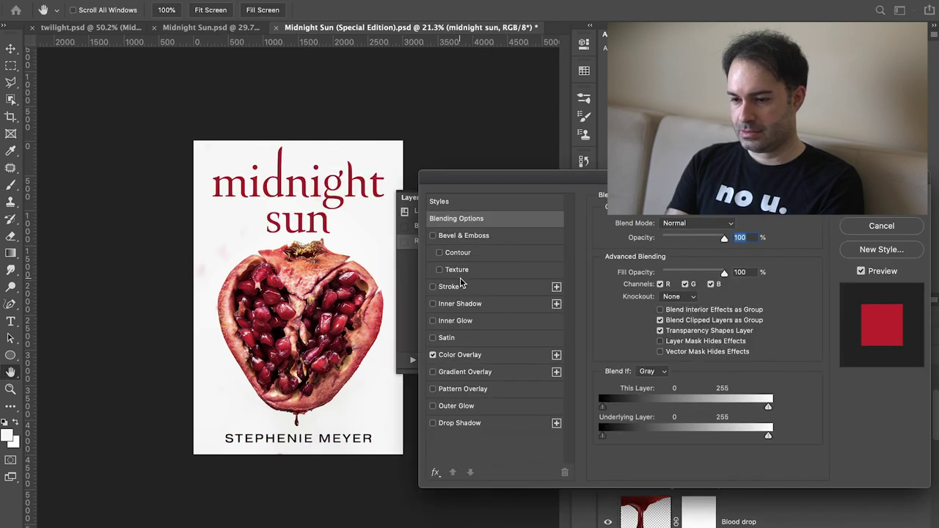
pyautogui.click(556, 355)
pyautogui.click(491, 374)
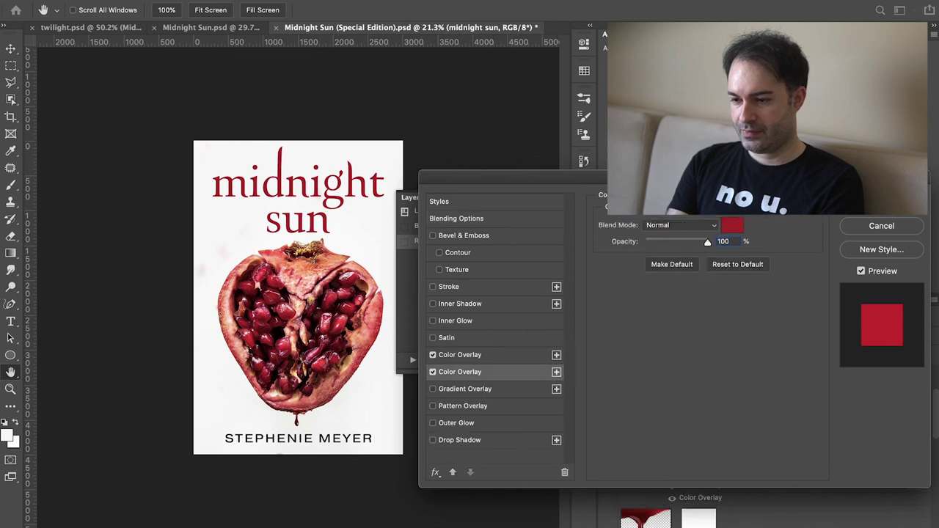
pyautogui.click(731, 226)
pyautogui.moveTo(676, 340); pyautogui.dragTo(679, 436)
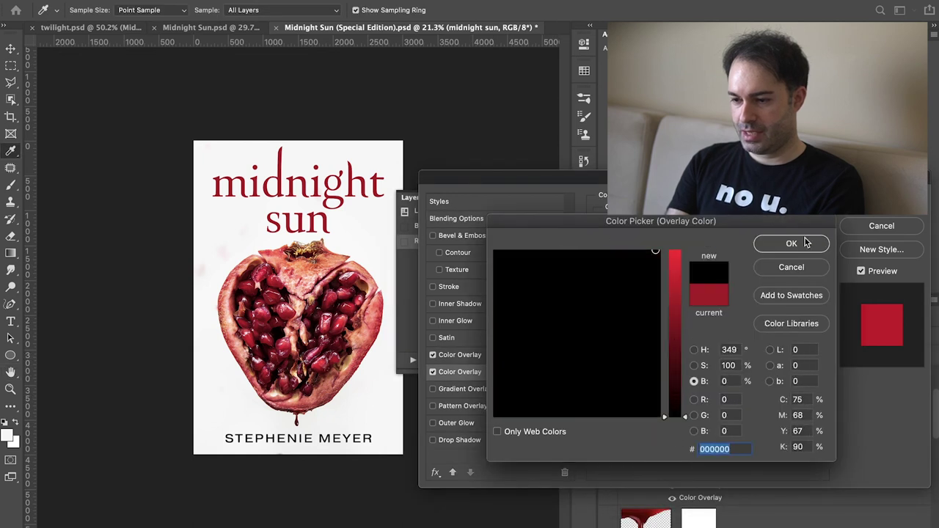
pyautogui.click(812, 245)
pyautogui.press('Return')
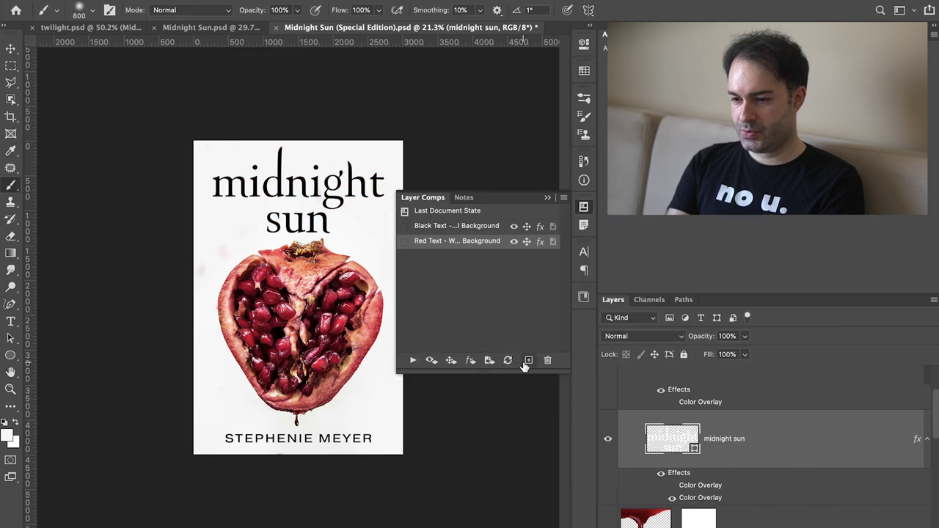
# Create a layer comp named "Black Text - White Background" that captures visibility, position and appearance.
pyautogui.click(528, 360)
pyautogui.write('Blac')
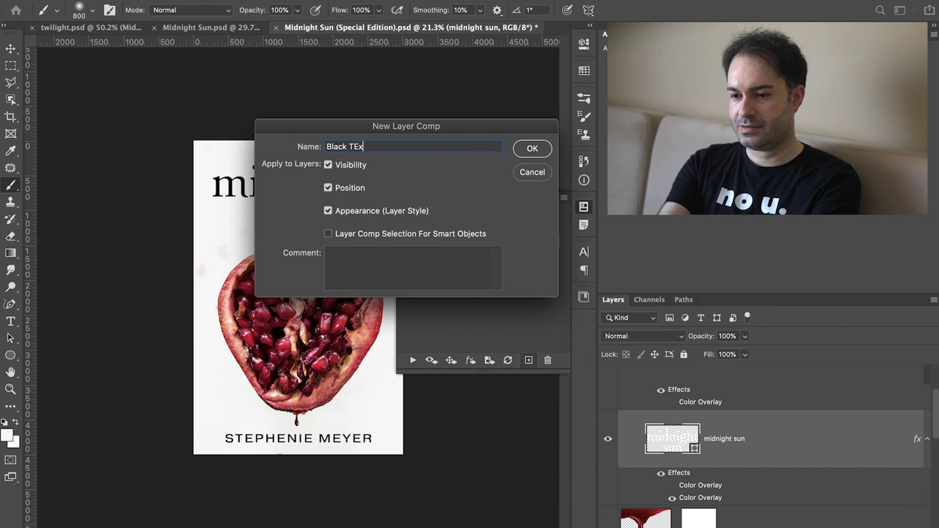
pyautogui.write('k Text 0-')
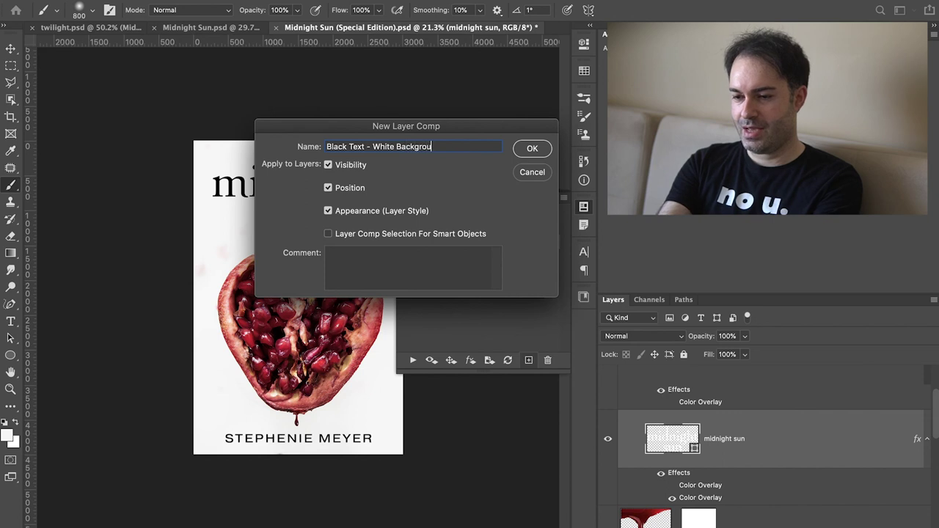
pyautogui.press('Return')
# Compare the cover variants by applying the three saved layer comps in turn.
pyautogui.click(405, 242)
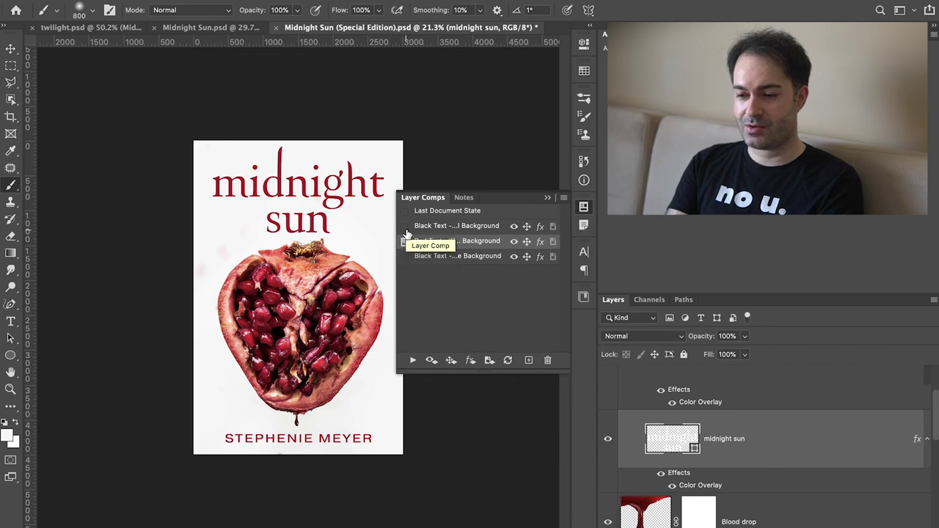
pyautogui.click(406, 228)
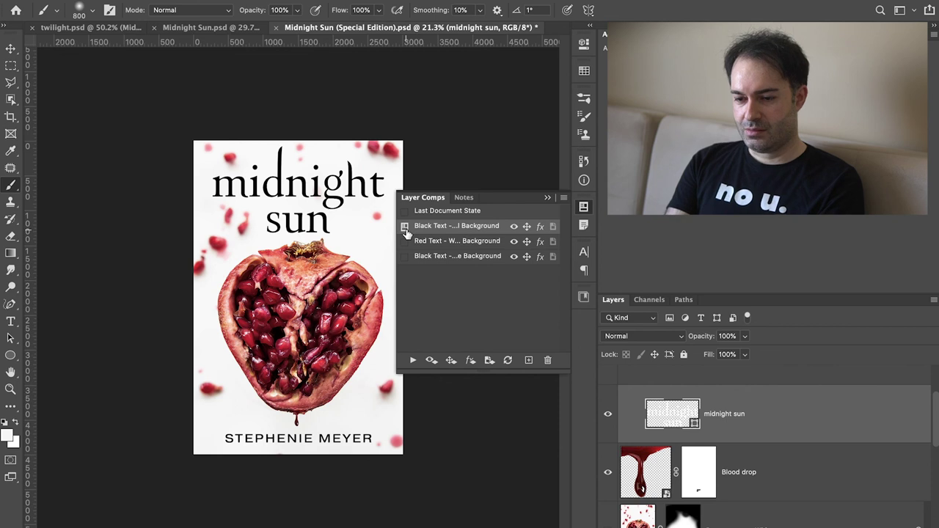
pyautogui.click(403, 258)
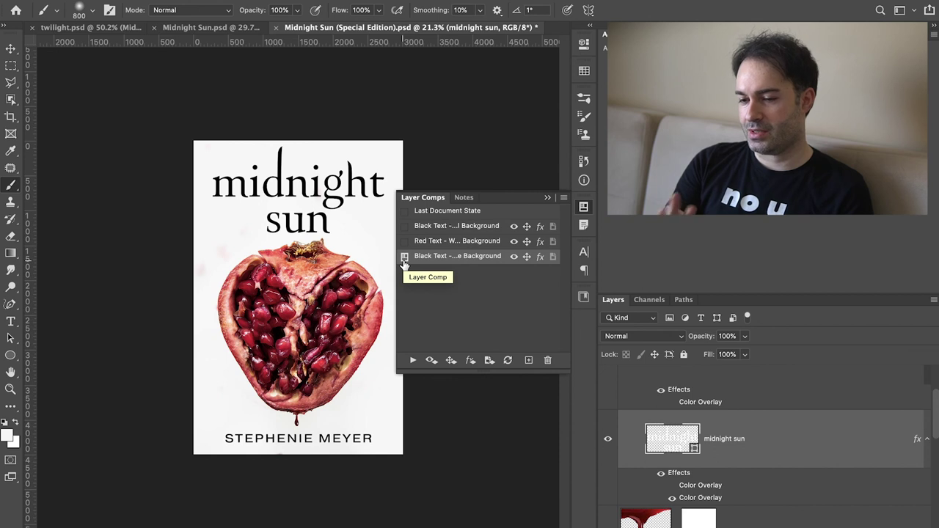
pyautogui.click(404, 242)
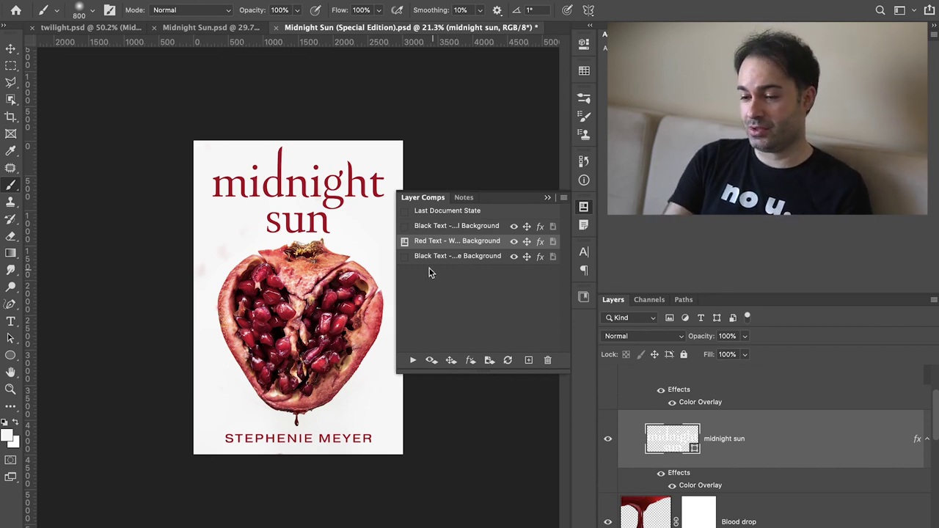
pyautogui.click(404, 257)
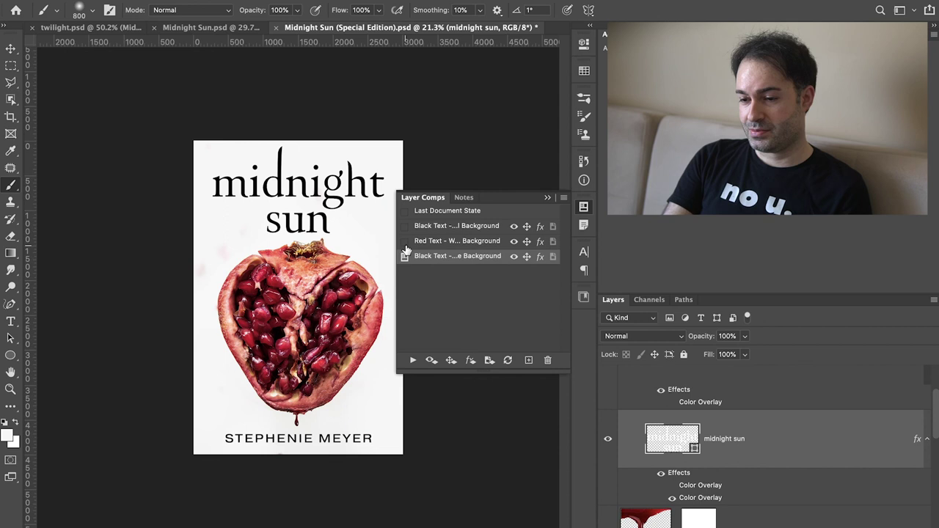
pyautogui.click(404, 241)
pyautogui.click(404, 226)
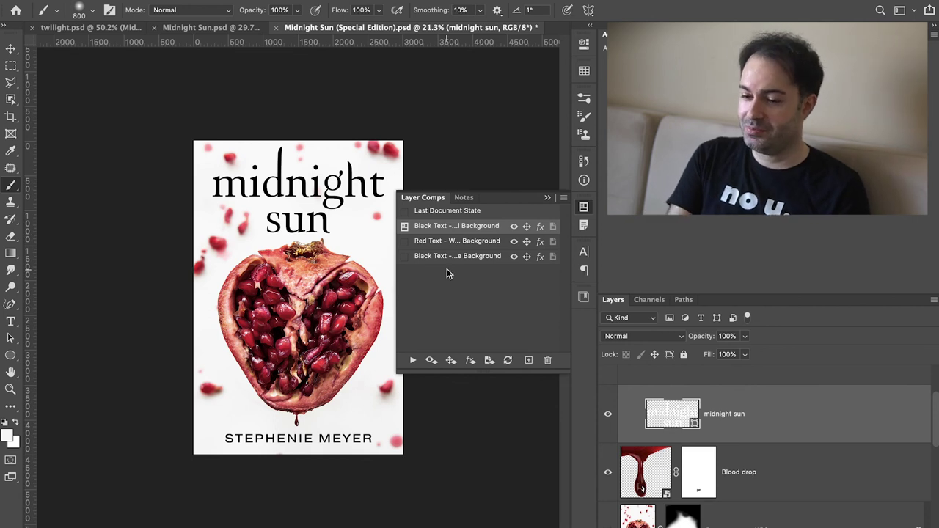
# Apply the Red Text - White Background layer comp and save the special edition document.
pyautogui.click(405, 242)
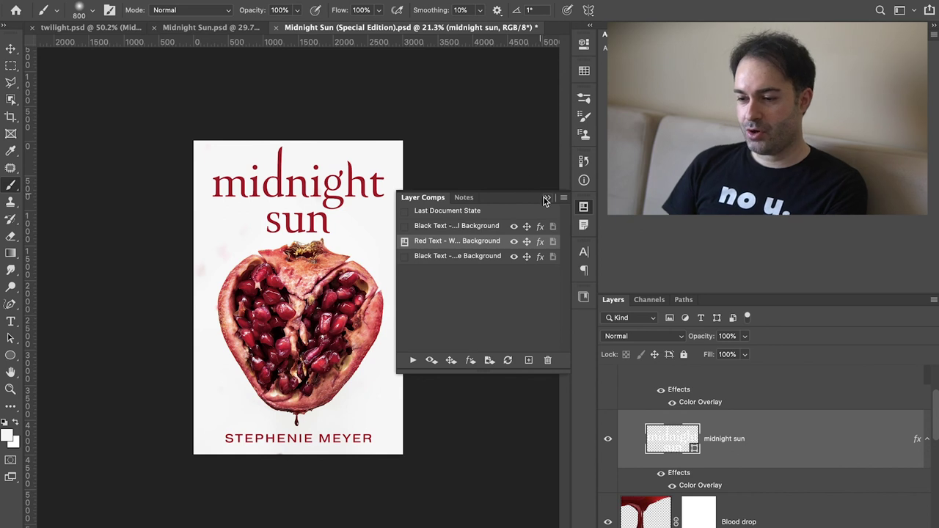
pyautogui.click(546, 200)
pyautogui.press('super+s')
# Review the black Midnight Sun cover and the twilight.psd reference covers against the enlarged white special edition.
pyautogui.click(183, 27)
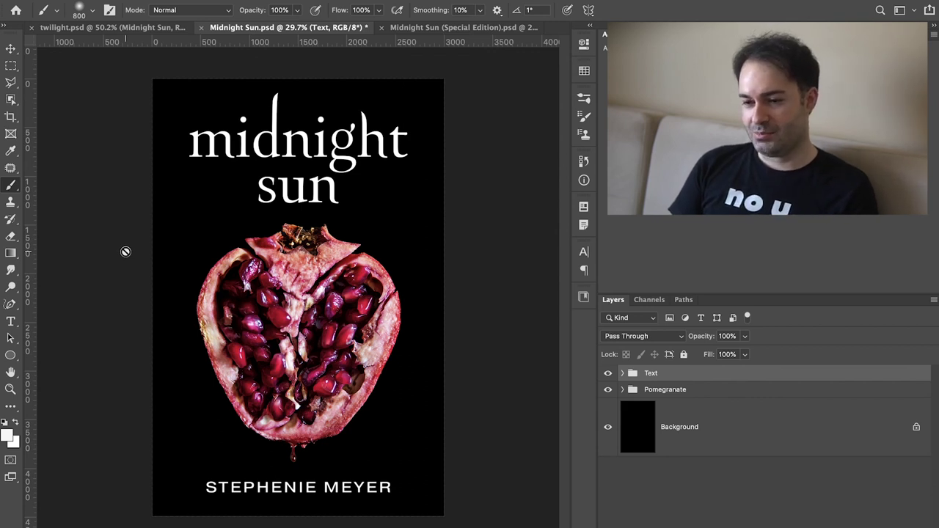
pyautogui.click(128, 30)
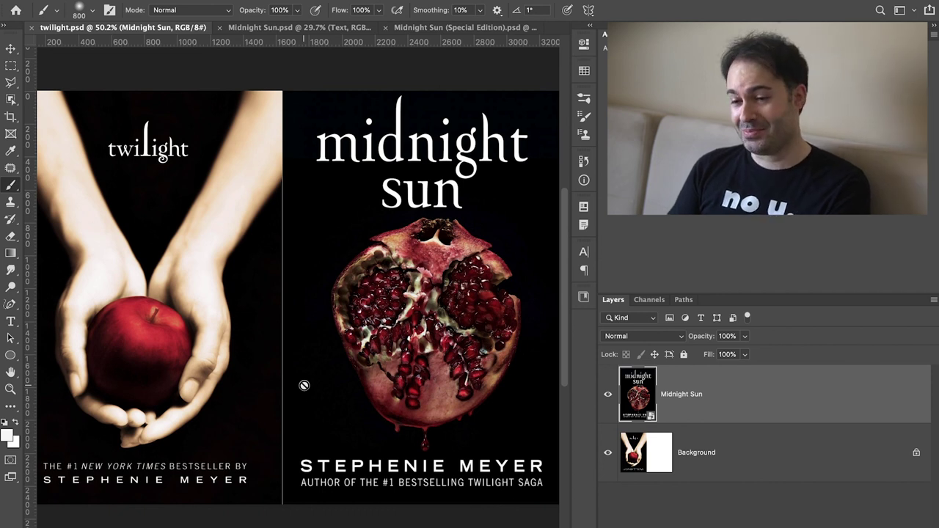
pyautogui.click(298, 29)
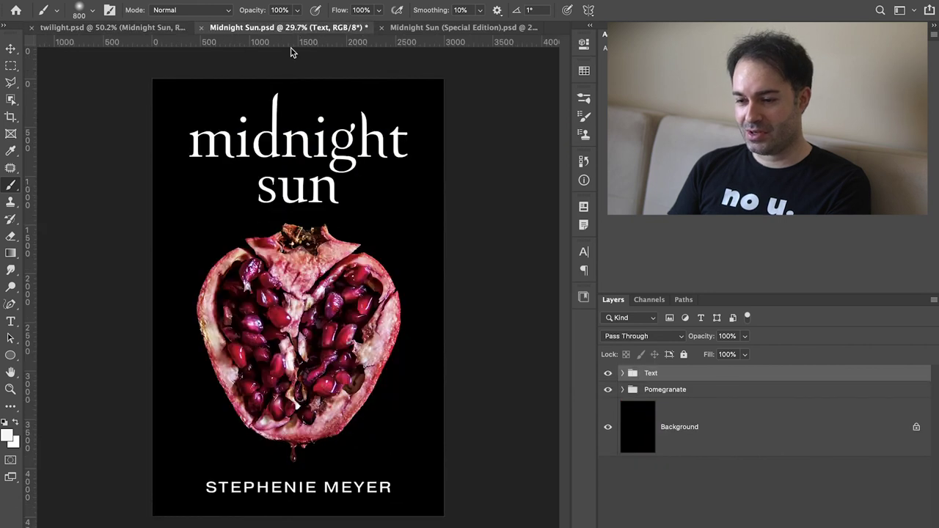
pyautogui.hotkey('ctrl', '0')
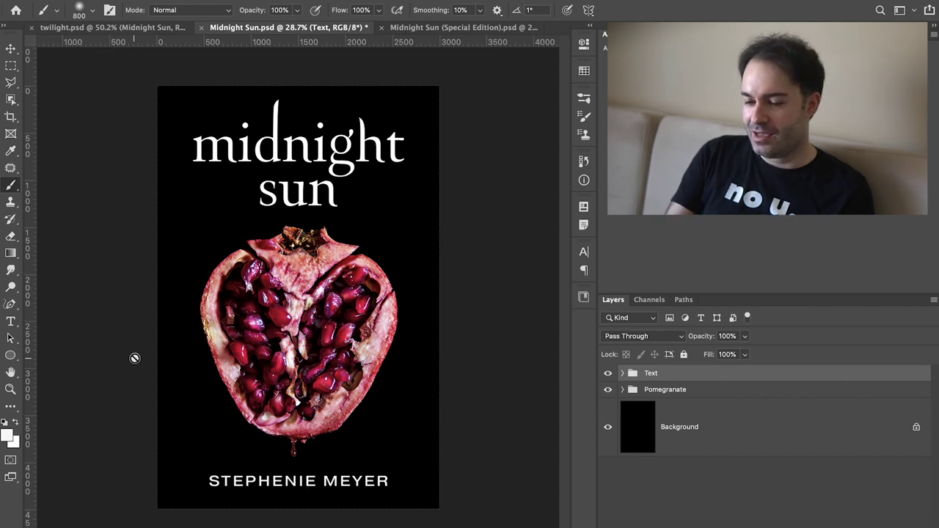
pyautogui.click(437, 28)
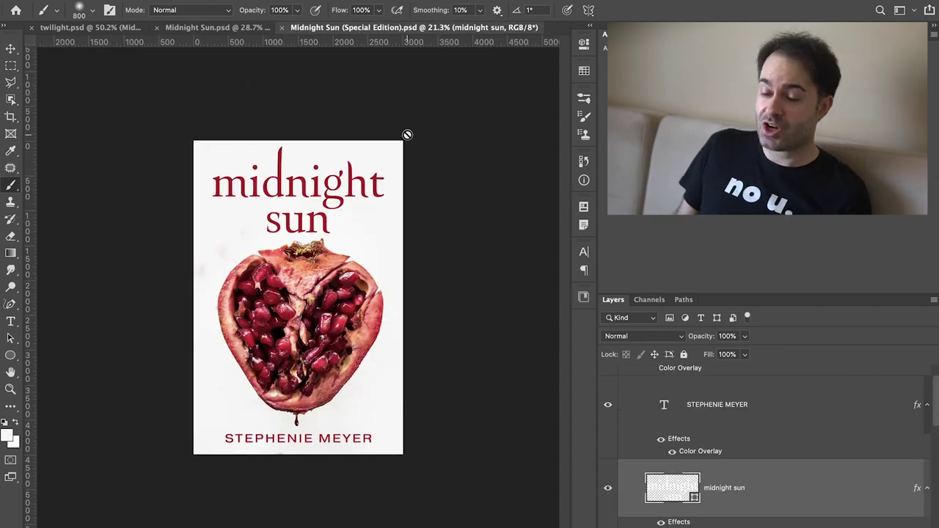
pyautogui.press('super+plus')
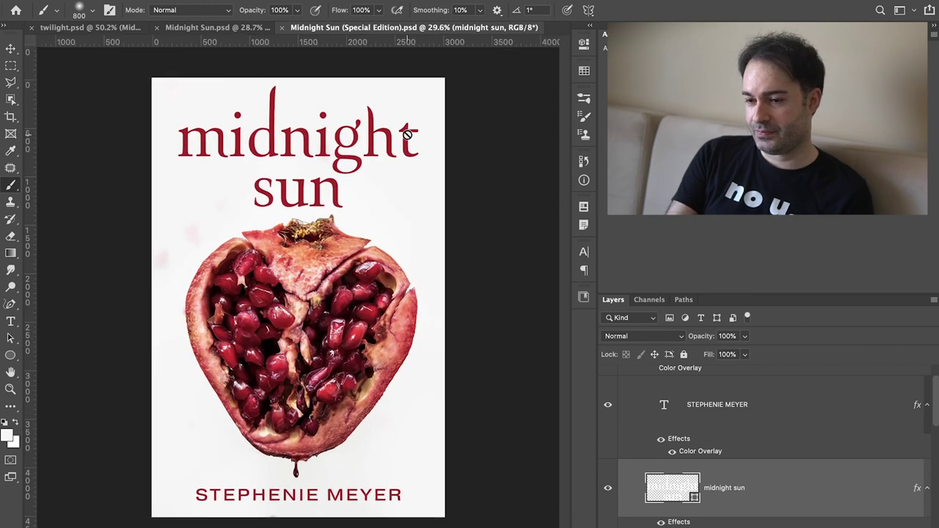